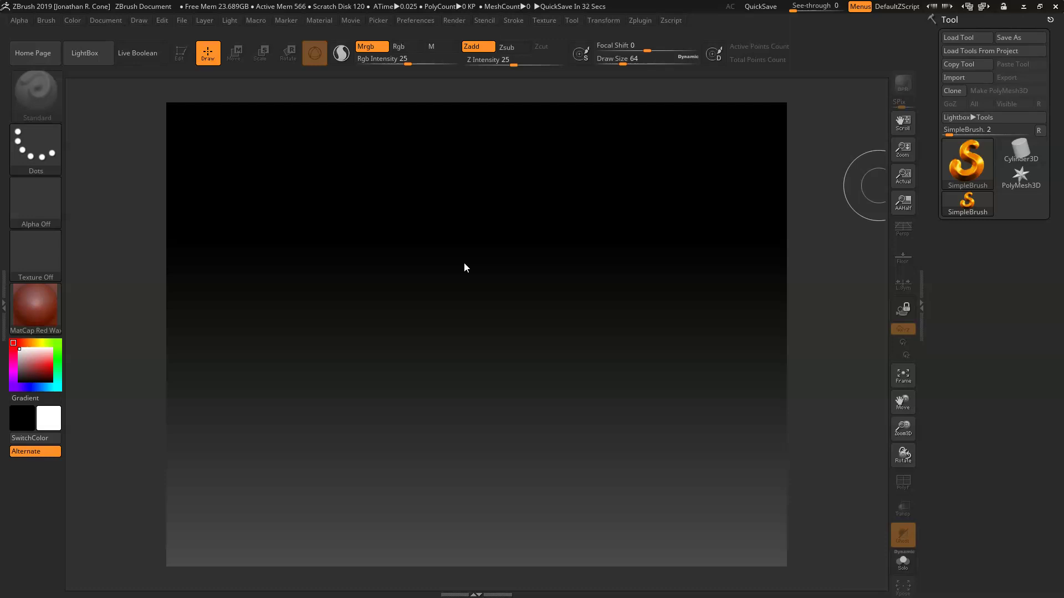
- Select the ZSphere tool, draw one ZSphere in the middle of the canvas, and enter Edit mode
{"action": "left_click", "coordinate": [973, 163]}
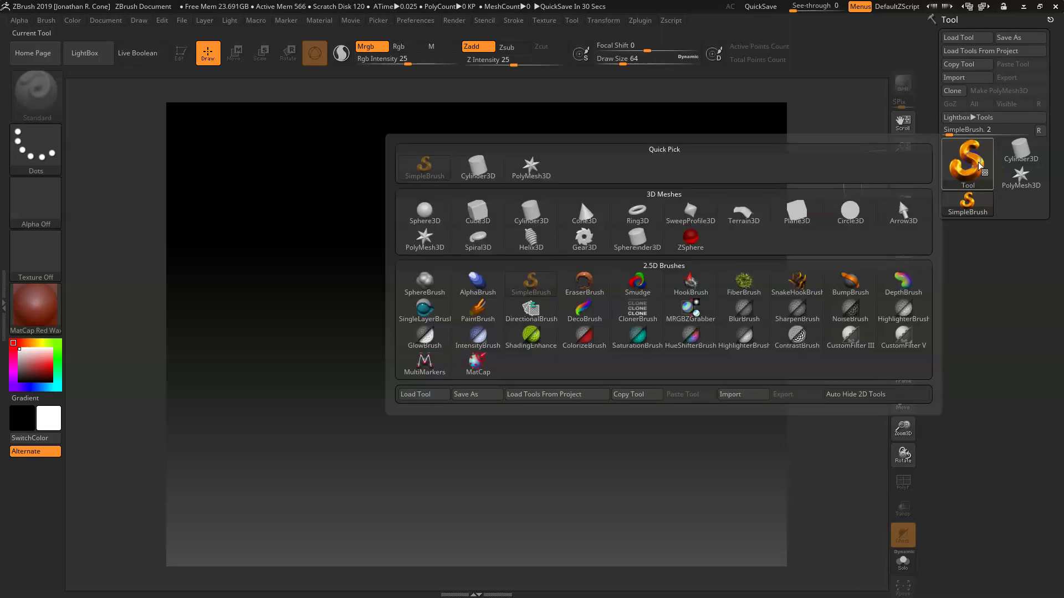
{"action": "left_click", "coordinate": [696, 239]}
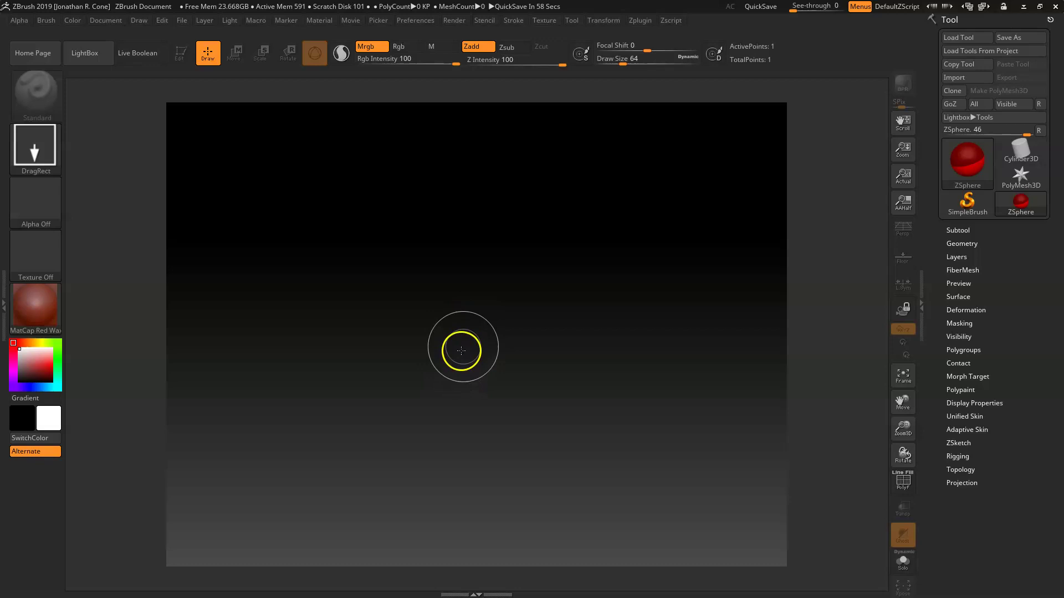
{"action": "mouse_move", "coordinate": [473, 326]}
{"action": "left_mouse_down"}
{"action": "mouse_move", "coordinate": [499, 373]}
{"action": "mouse_move", "coordinate": [494, 469]}
{"action": "left_mouse_up"}
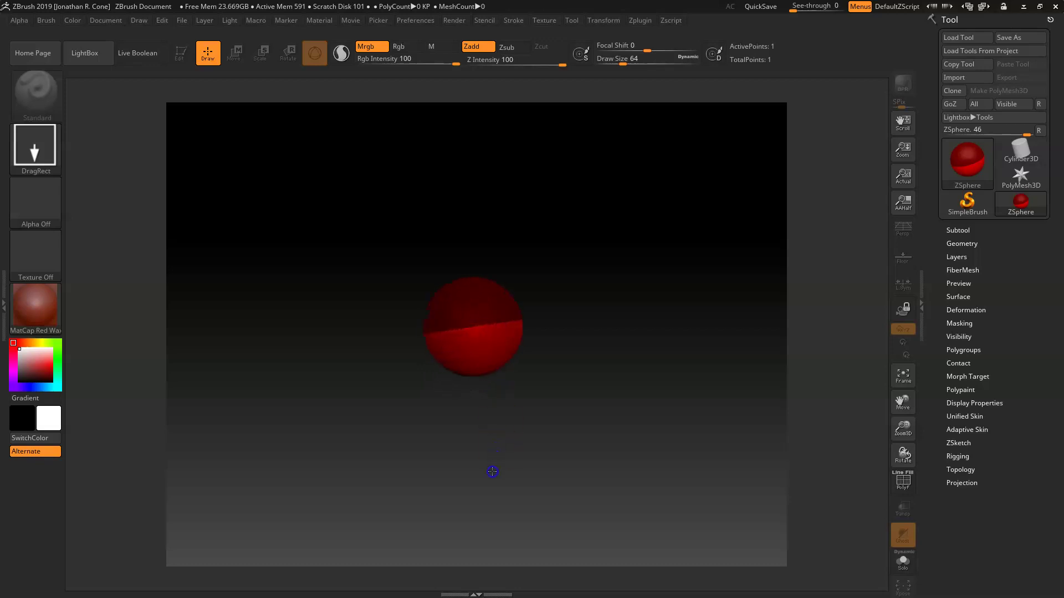
{"action": "left_click", "coordinate": [179, 55]}
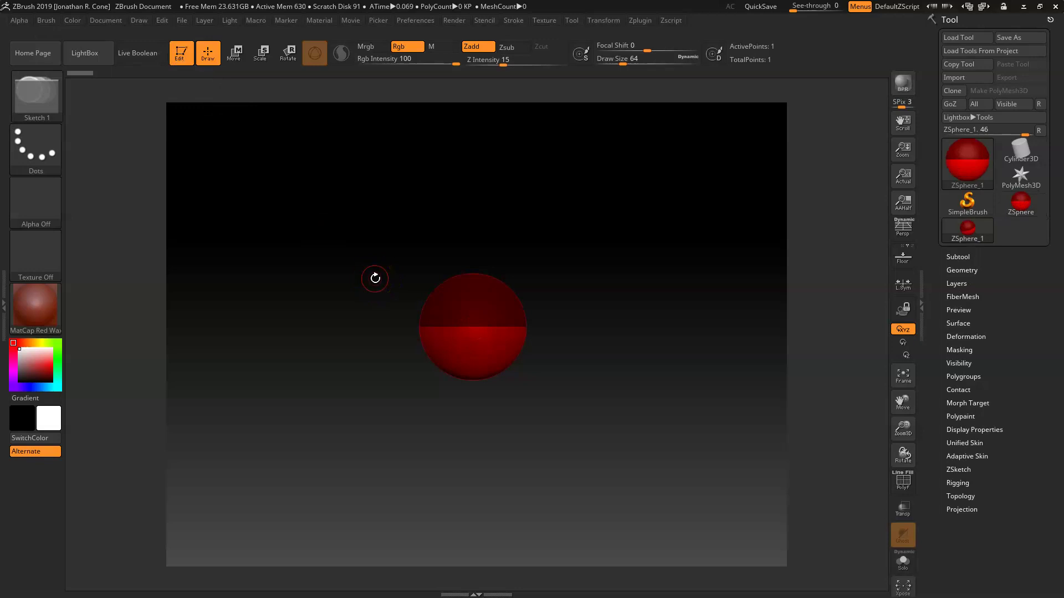
- Turn on perspective distortion and the floor grid for the ZSphere view
{"action": "left_click", "coordinate": [900, 233]}
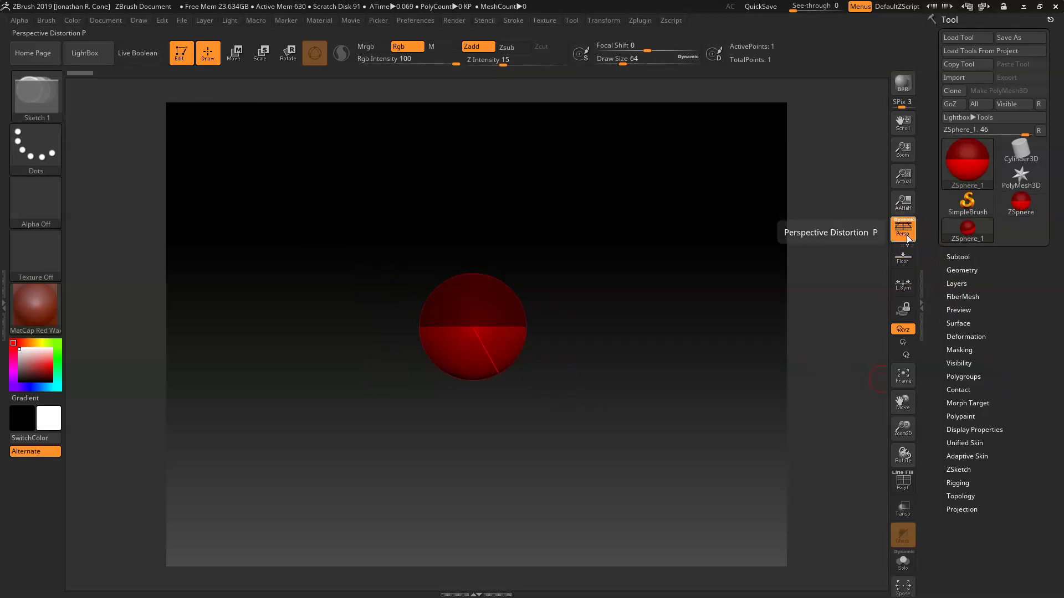
{"action": "left_click", "coordinate": [901, 259]}
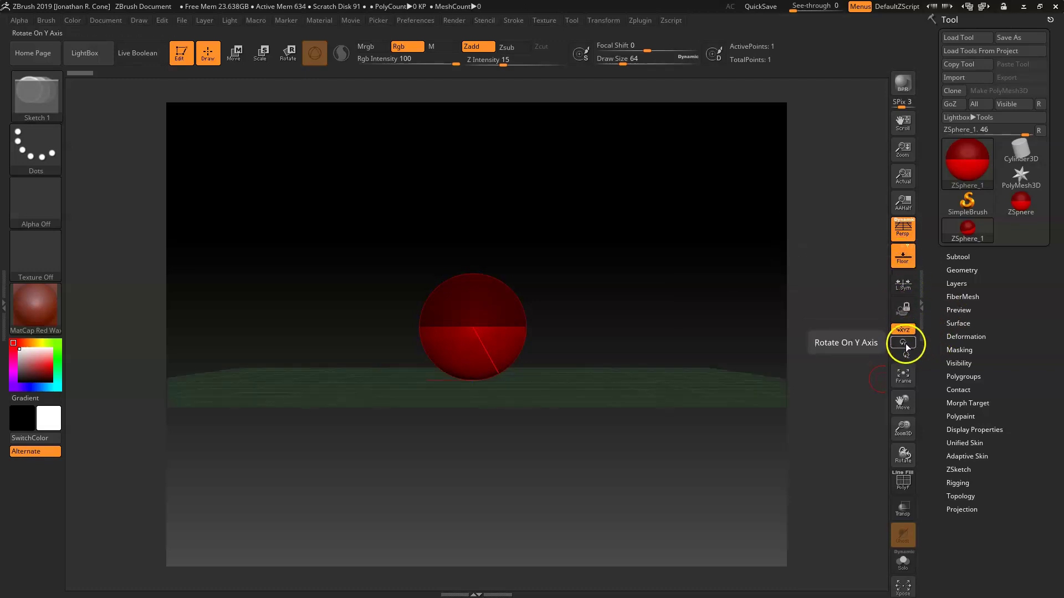
{"action": "left_click_drag", "start_coordinate": [617, 351], "coordinate": [624, 361]}
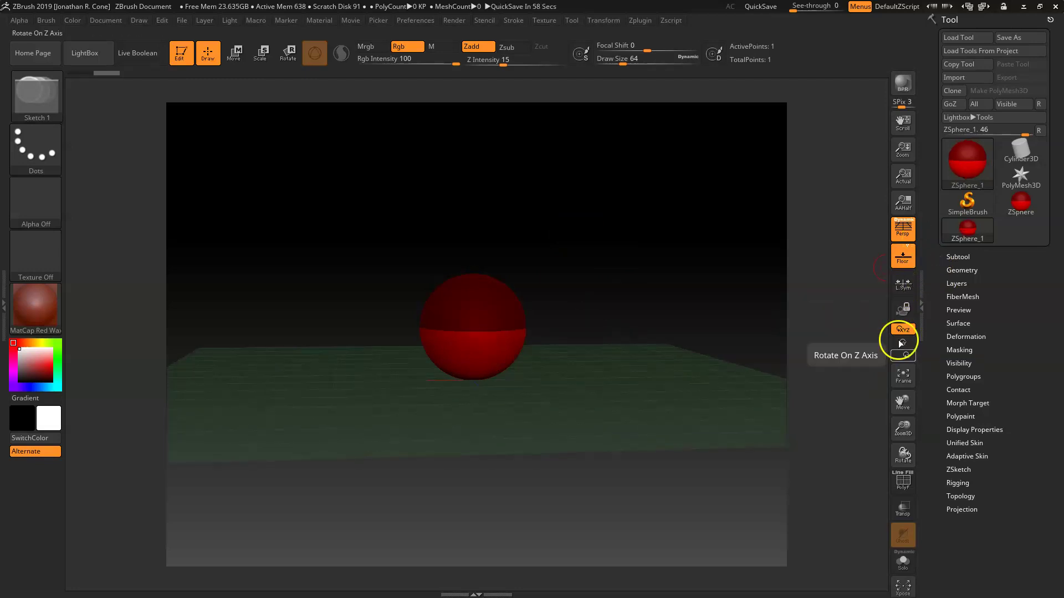
{"action": "left_click_drag", "start_coordinate": [719, 361], "coordinate": [712, 358]}
{"action": "left_click_drag", "start_coordinate": [865, 347], "coordinate": [670, 360]}
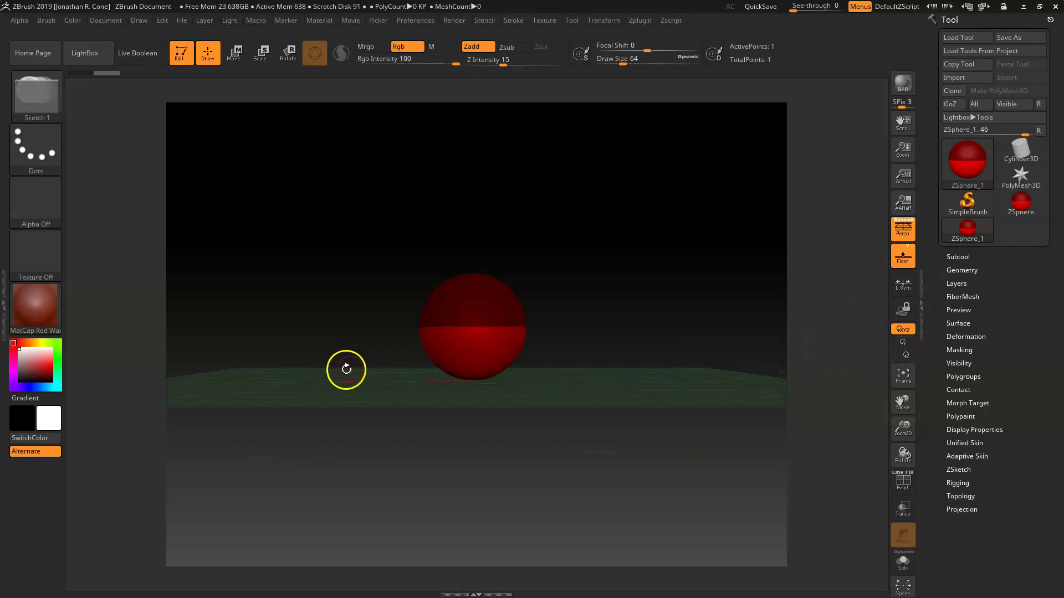
- Restrict view rotation to the Y axis and view the ZSphere at an angle from above
{"action": "left_click", "coordinate": [903, 343]}
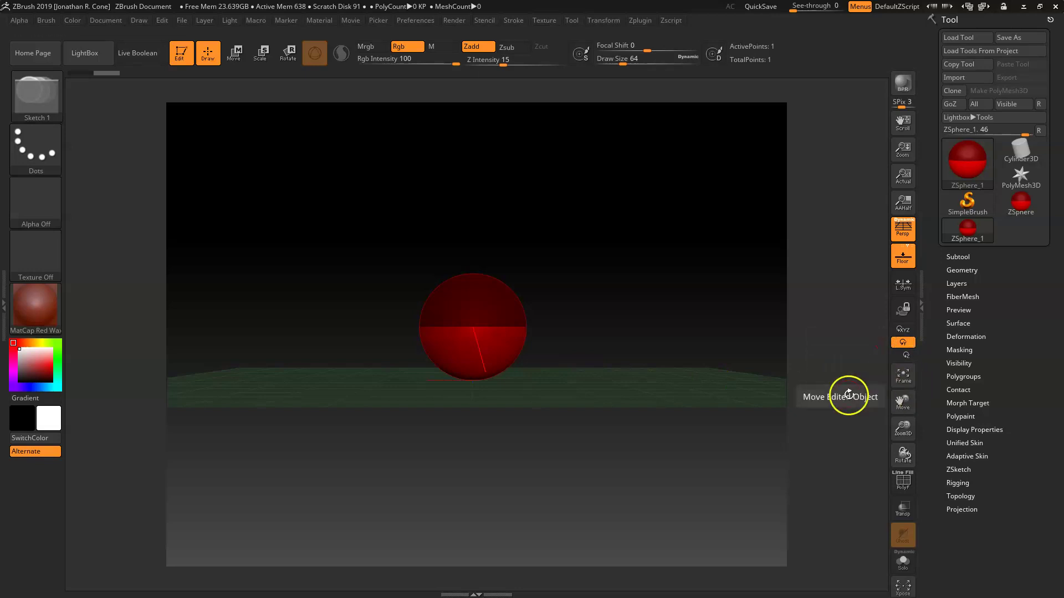
{"action": "left_click_drag", "start_coordinate": [597, 385], "coordinate": [595, 468]}
{"action": "left_click_drag", "start_coordinate": [585, 417], "coordinate": [625, 437]}
{"action": "left_click_drag", "start_coordinate": [651, 369], "coordinate": [654, 346]}
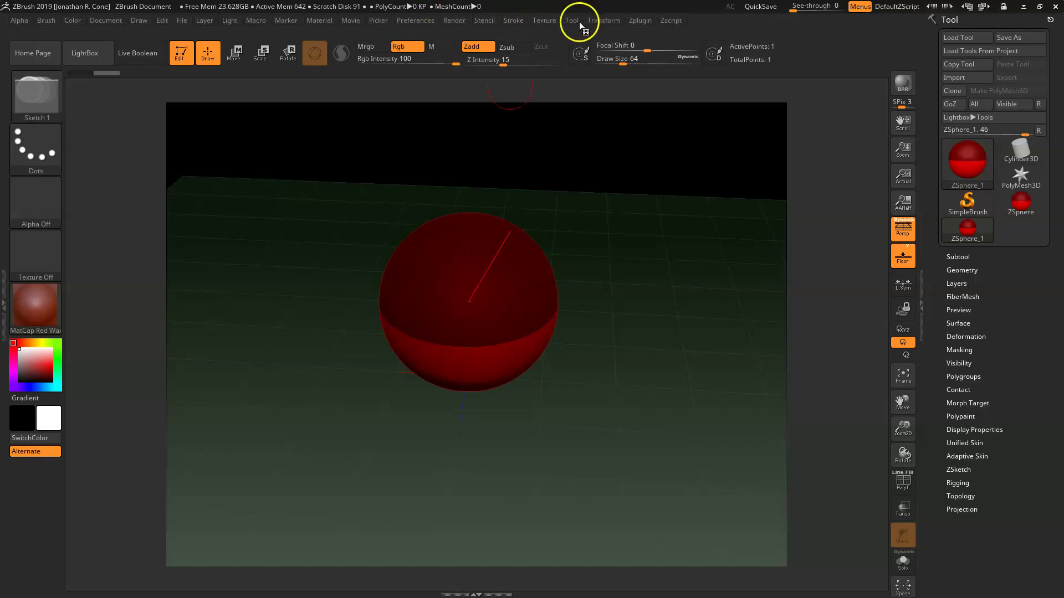
- Activate symmetry so that edits on the ZSphere are mirrored across its centre
{"action": "left_click", "coordinate": [596, 21]}
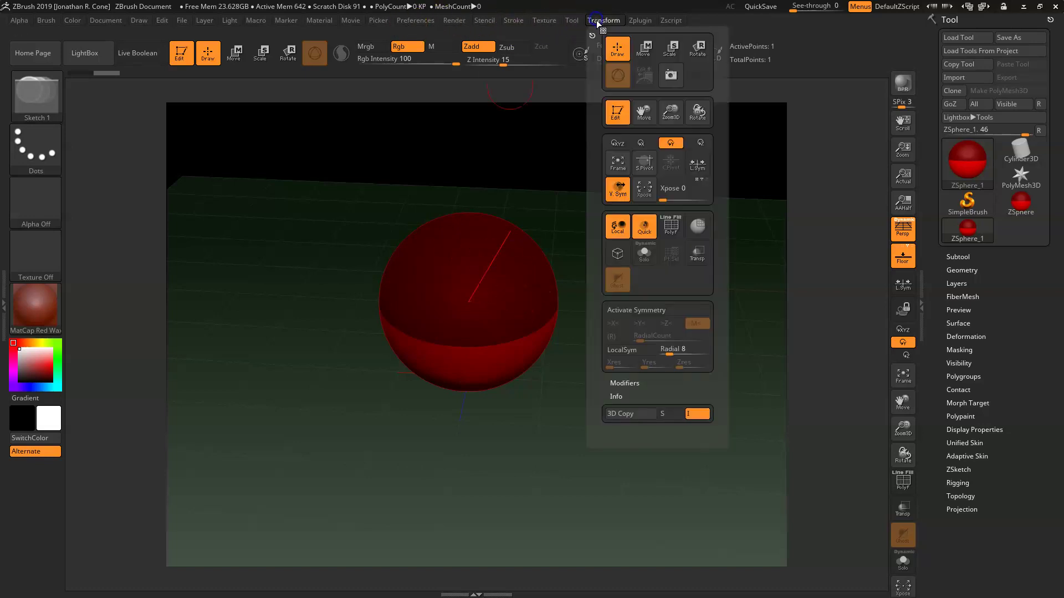
{"action": "left_click", "coordinate": [637, 310]}
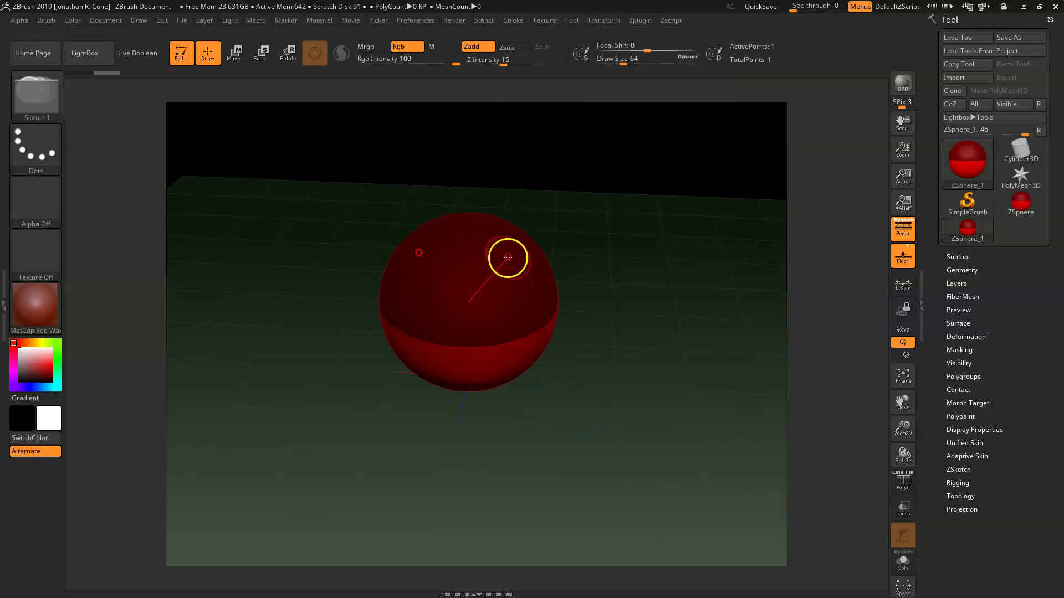
{"action": "mouse_move", "coordinate": [653, 386]}
{"action": "left_mouse_down"}
{"action": "mouse_move", "coordinate": [633, 397]}
{"action": "mouse_move", "coordinate": [587, 373]}
{"action": "left_mouse_up"}
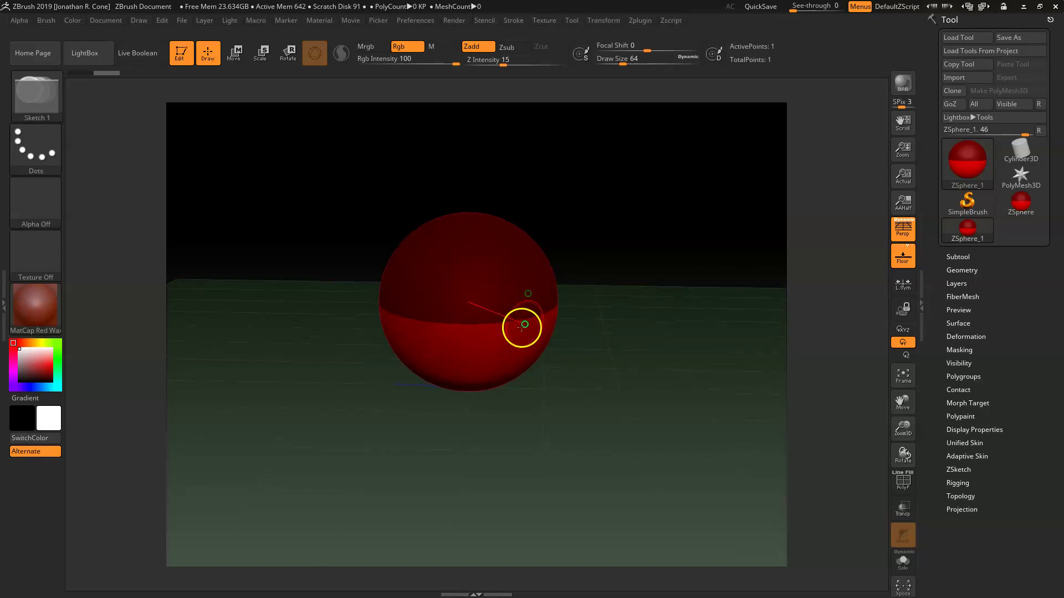
- Add a child ZSphere of nearly the same size on the centreline at the underside of the root sphere
{"action": "mouse_move", "coordinate": [694, 301]}
{"action": "left_mouse_down"}
{"action": "mouse_move", "coordinate": [677, 295]}
{"action": "mouse_move", "coordinate": [682, 202]}
{"action": "mouse_move", "coordinate": [705, 275]}
{"action": "mouse_move", "coordinate": [677, 199]}
{"action": "mouse_move", "coordinate": [681, 175]}
{"action": "left_mouse_up"}
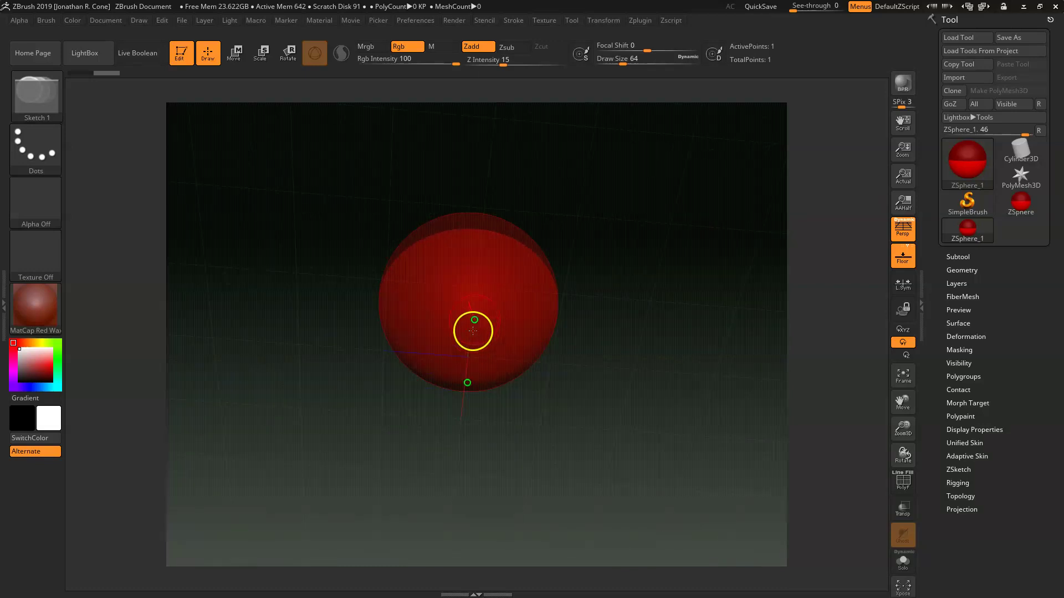
{"action": "left_click_drag", "start_coordinate": [473, 302], "coordinate": [550, 414]}
{"action": "key", "text": "ctrl+z"}
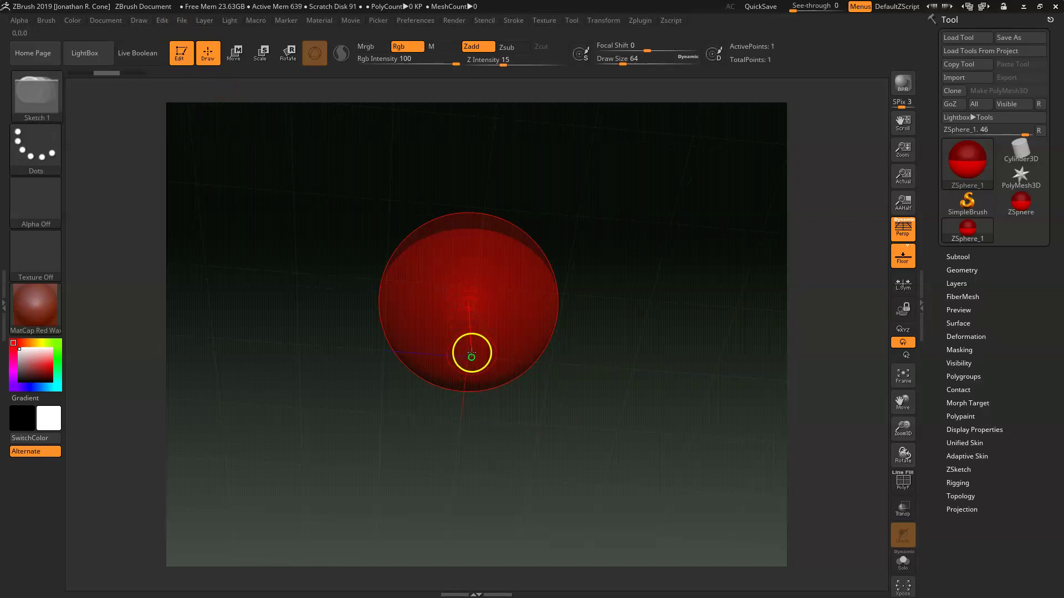
{"action": "left_click_drag", "start_coordinate": [470, 357], "coordinate": [550, 399]}
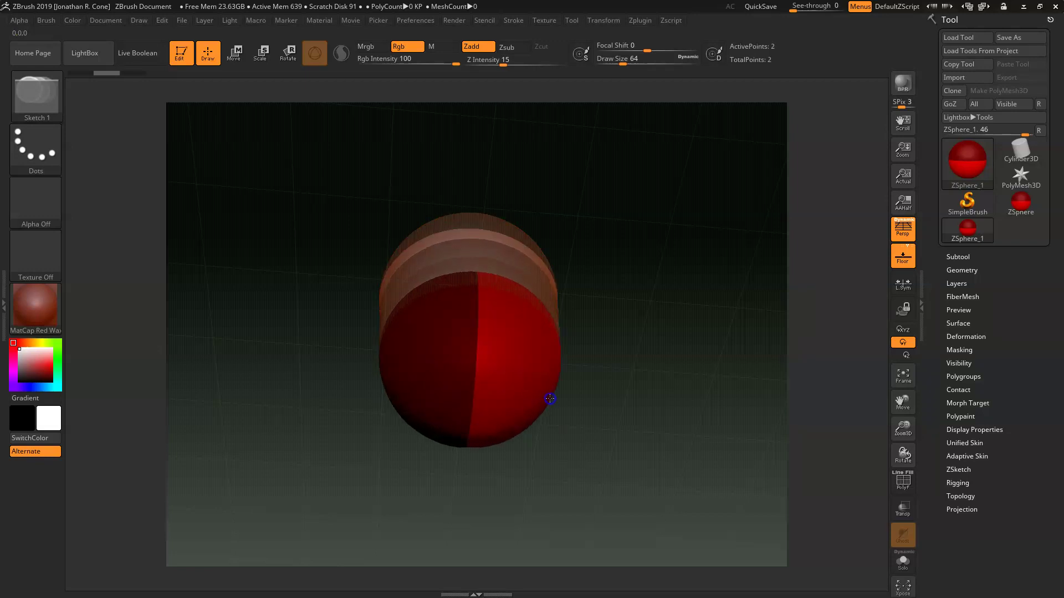
- Add a large child ZSphere on the centreline at the top of the root sphere
{"action": "left_click_drag", "start_coordinate": [650, 337], "coordinate": [654, 437]}
{"action": "left_click_drag", "start_coordinate": [658, 318], "coordinate": [670, 380]}
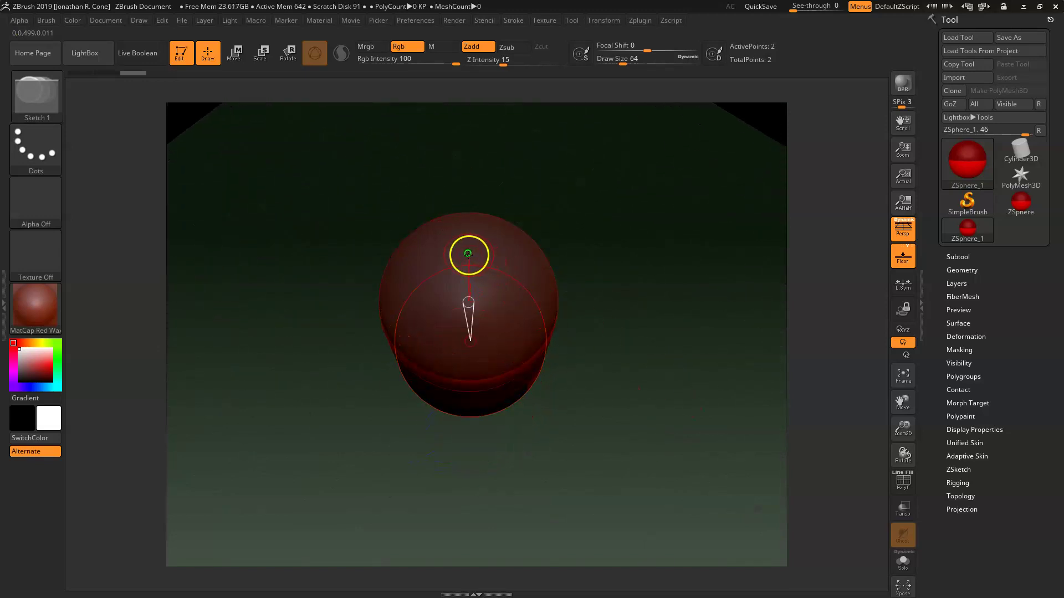
{"action": "left_click_drag", "start_coordinate": [463, 257], "coordinate": [537, 300]}
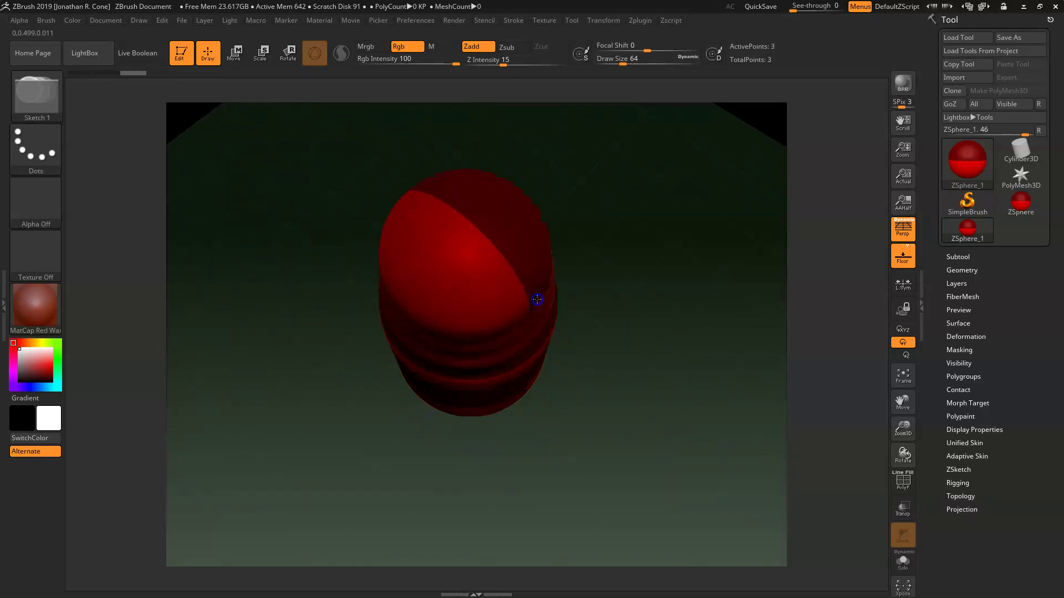
{"action": "left_click_drag", "start_coordinate": [675, 398], "coordinate": [638, 327]}
{"action": "left_click_drag", "start_coordinate": [636, 373], "coordinate": [625, 322]}
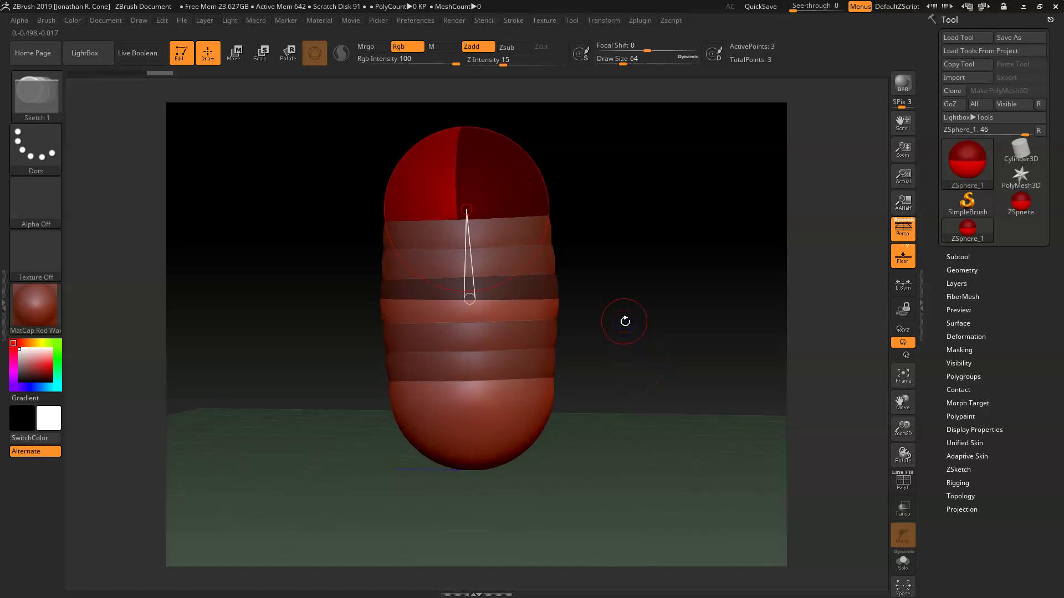
- Move the top and bottom ZSpheres to curve the torso, and scale up the top one to form a wider chest
{"action": "key", "text": "w"}
{"action": "left_click_drag", "start_coordinate": [484, 147], "coordinate": [489, 158]}
{"action": "left_click_drag", "start_coordinate": [468, 430], "coordinate": [366, 424]}
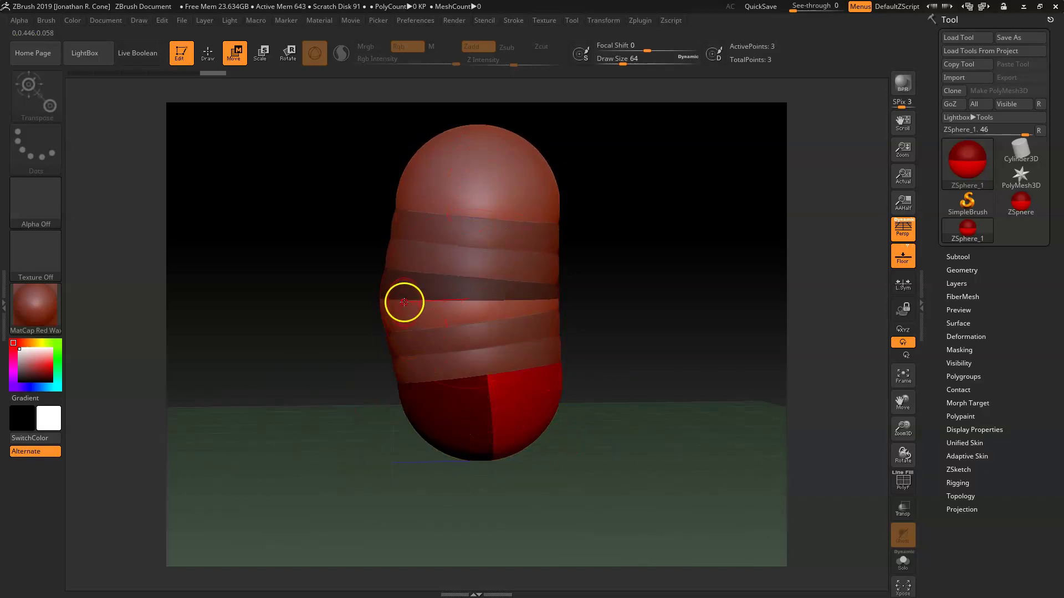
{"action": "left_click_drag", "start_coordinate": [614, 294], "coordinate": [631, 363], "text": "alt"}
{"action": "mouse_move", "coordinate": [533, 249]}
{"action": "left_mouse_down"}
{"action": "mouse_move", "coordinate": [492, 240]}
{"action": "mouse_move", "coordinate": [520, 255]}
{"action": "mouse_move", "coordinate": [519, 239]}
{"action": "mouse_move", "coordinate": [480, 210]}
{"action": "mouse_move", "coordinate": [531, 280]}
{"action": "mouse_move", "coordinate": [531, 247]}
{"action": "left_mouse_up"}
{"action": "key", "text": "e"}
{"action": "key", "text": "w"}
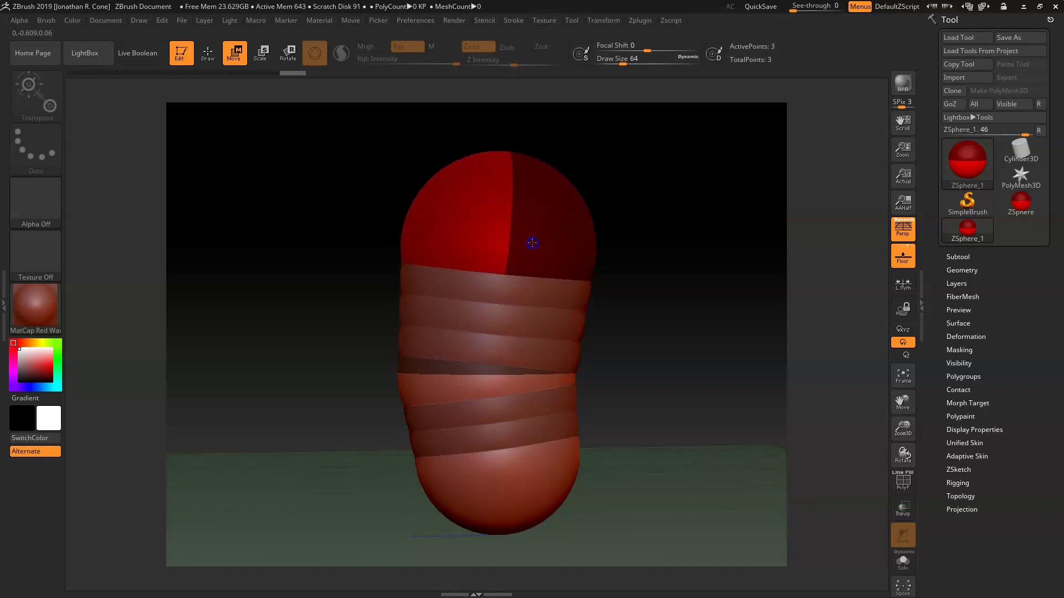
- Examine the torso's adaptive skin preview and its settings, toggling between the skin mesh and the ZSpheres
{"action": "mouse_move", "coordinate": [672, 392]}
{"action": "left_mouse_down"}
{"action": "mouse_move", "coordinate": [790, 384]}
{"action": "mouse_move", "coordinate": [663, 399]}
{"action": "mouse_move", "coordinate": [695, 393]}
{"action": "mouse_move", "coordinate": [672, 374]}
{"action": "left_mouse_up"}
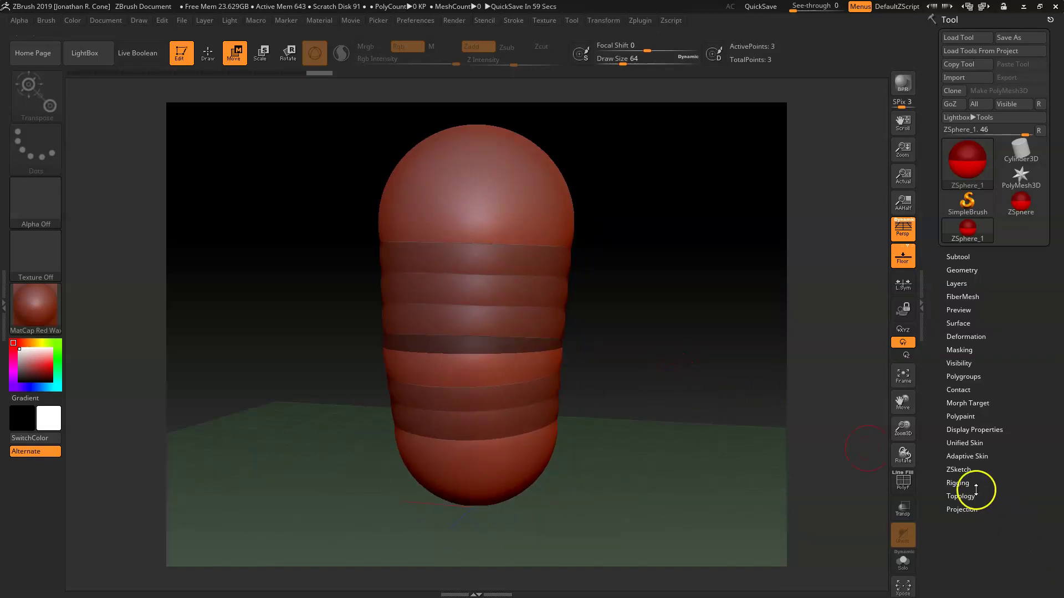
{"action": "key", "text": "a"}
{"action": "left_click", "coordinate": [977, 460]}
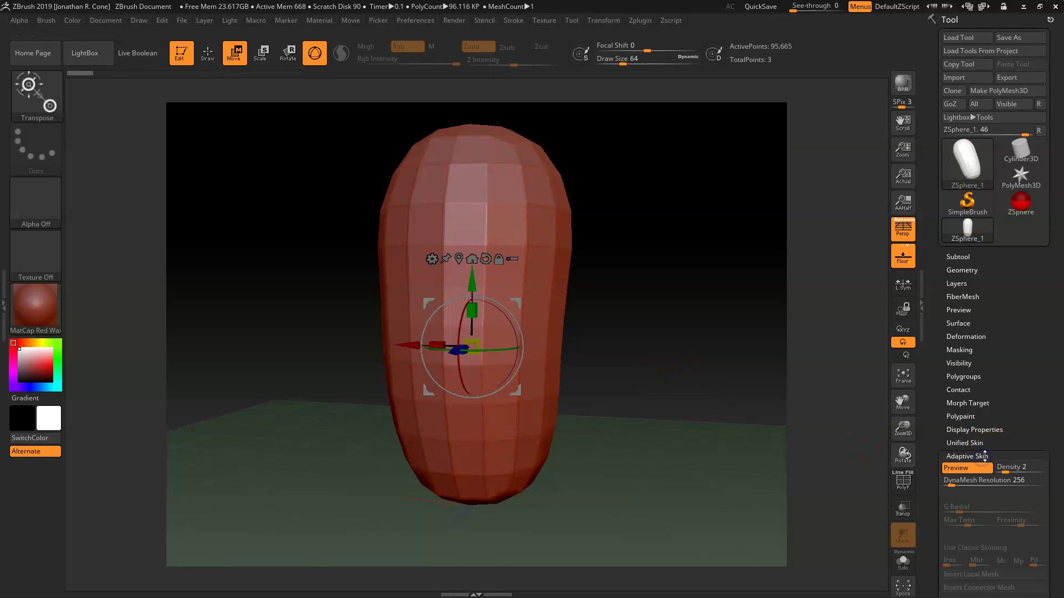
{"action": "left_click", "coordinate": [978, 456]}
{"action": "left_click_drag", "start_coordinate": [611, 380], "coordinate": [662, 422]}
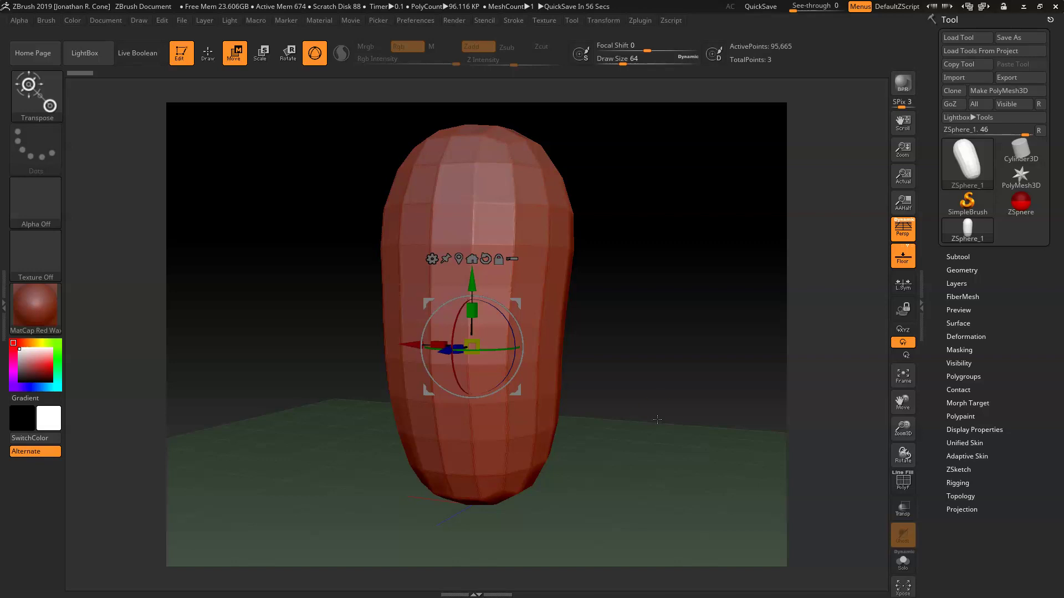
{"action": "key", "text": "a"}
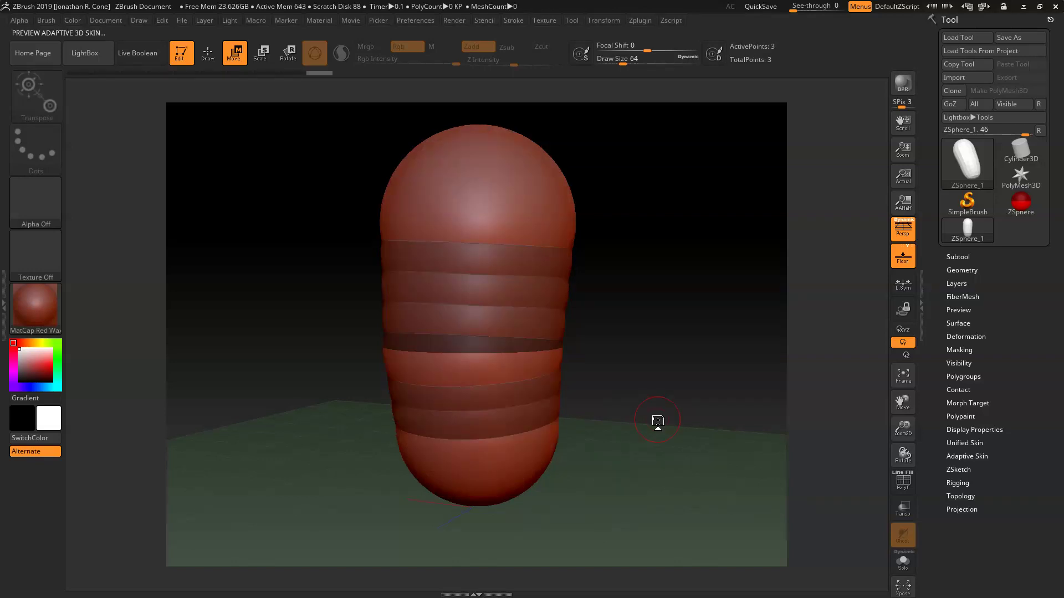
{"action": "key", "text": "a"}
{"action": "key", "text": "a"}
{"action": "key", "text": "a"}
{"action": "key", "text": "a"}
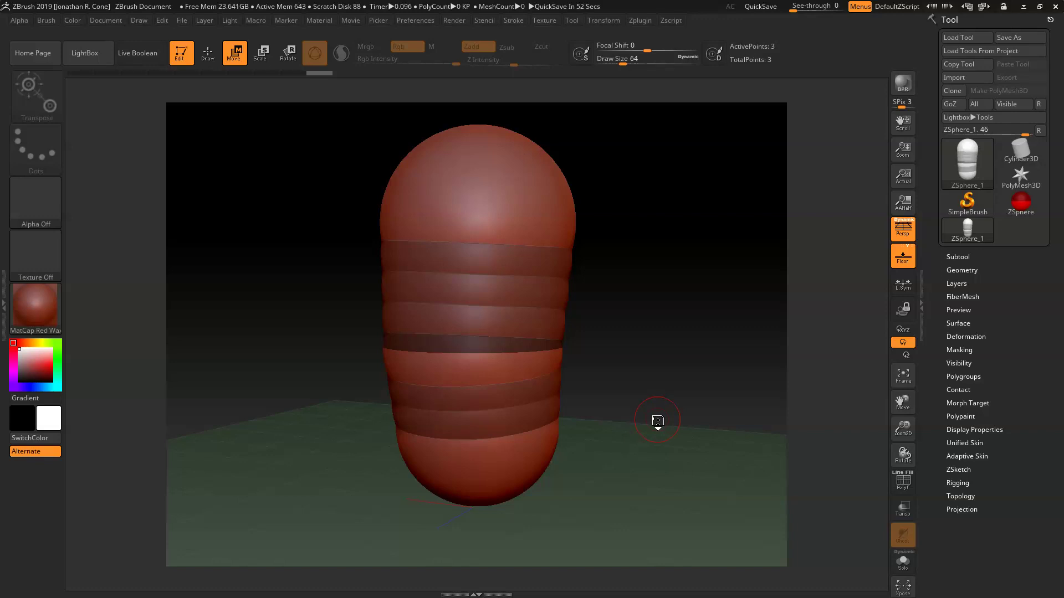
- Add a small ZSphere on the centreline at the top of the chest sphere for the neck
{"action": "left_click_drag", "start_coordinate": [626, 374], "coordinate": [477, 430]}
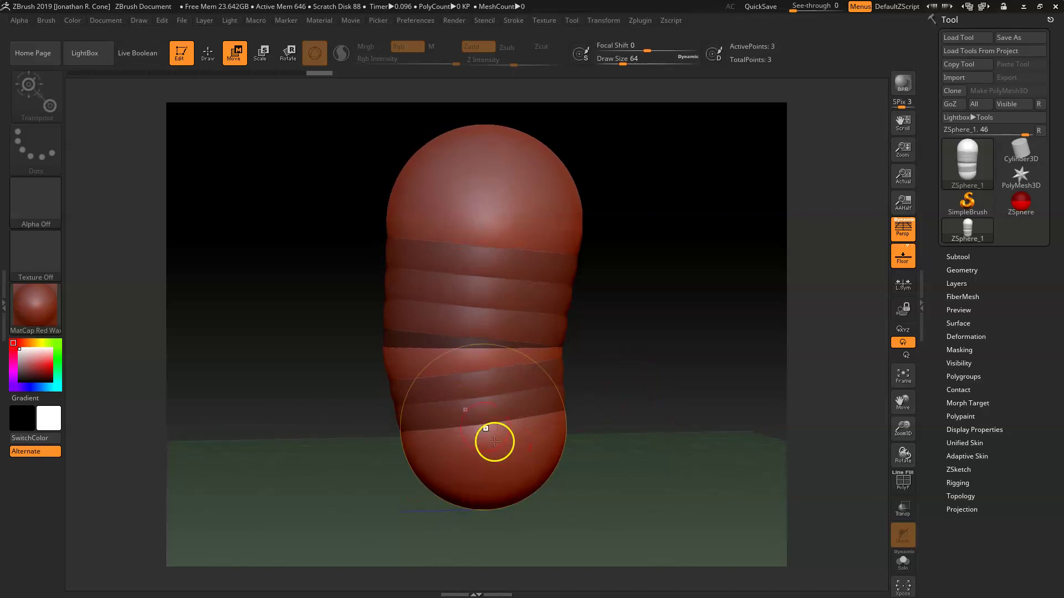
{"action": "left_click_drag", "start_coordinate": [684, 209], "coordinate": [693, 299]}
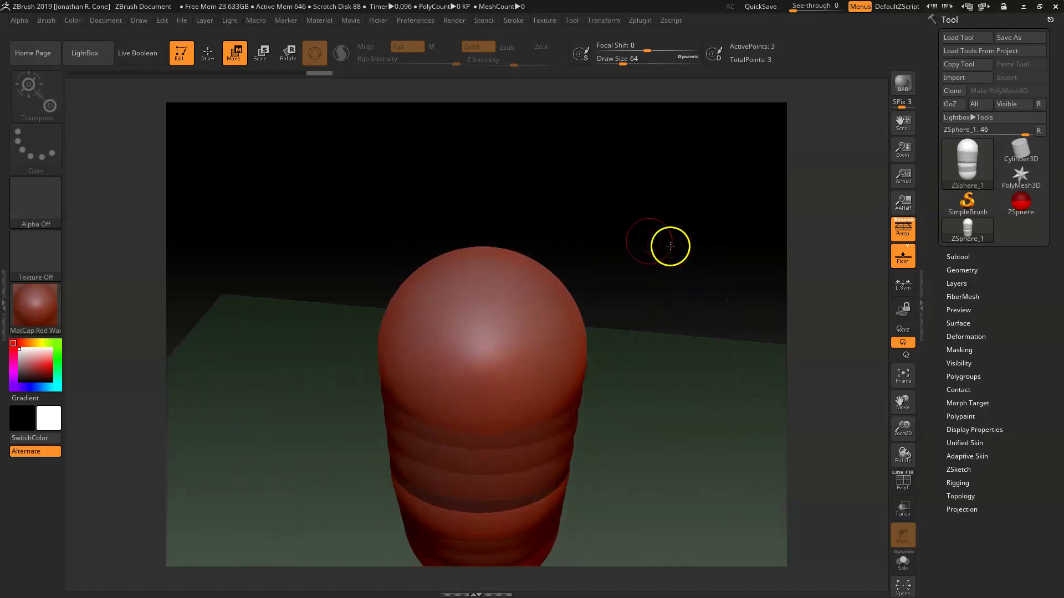
{"action": "left_click", "coordinate": [200, 55]}
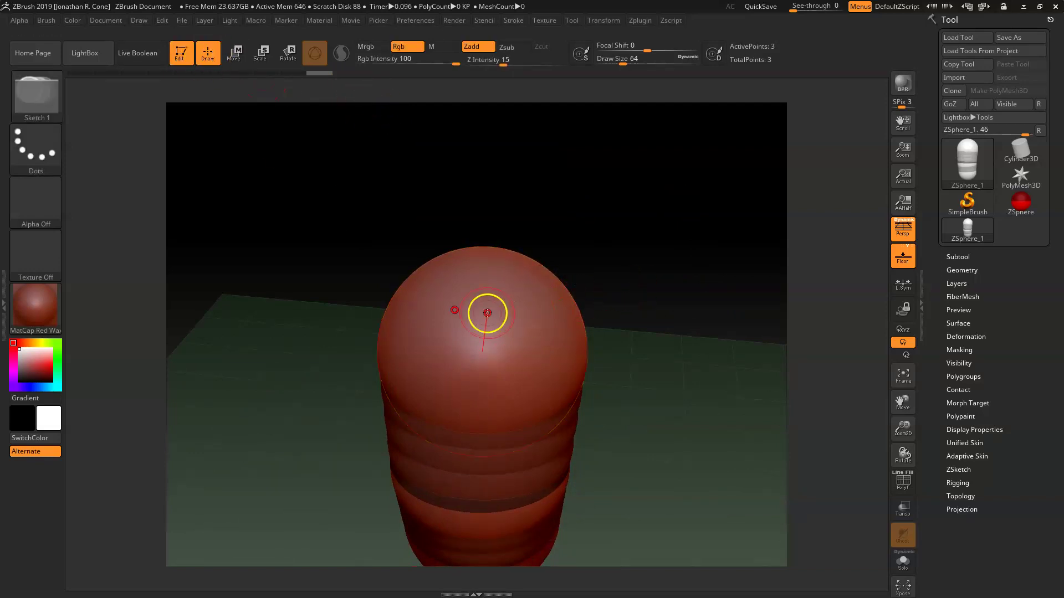
{"action": "left_click_drag", "start_coordinate": [476, 282], "coordinate": [508, 310]}
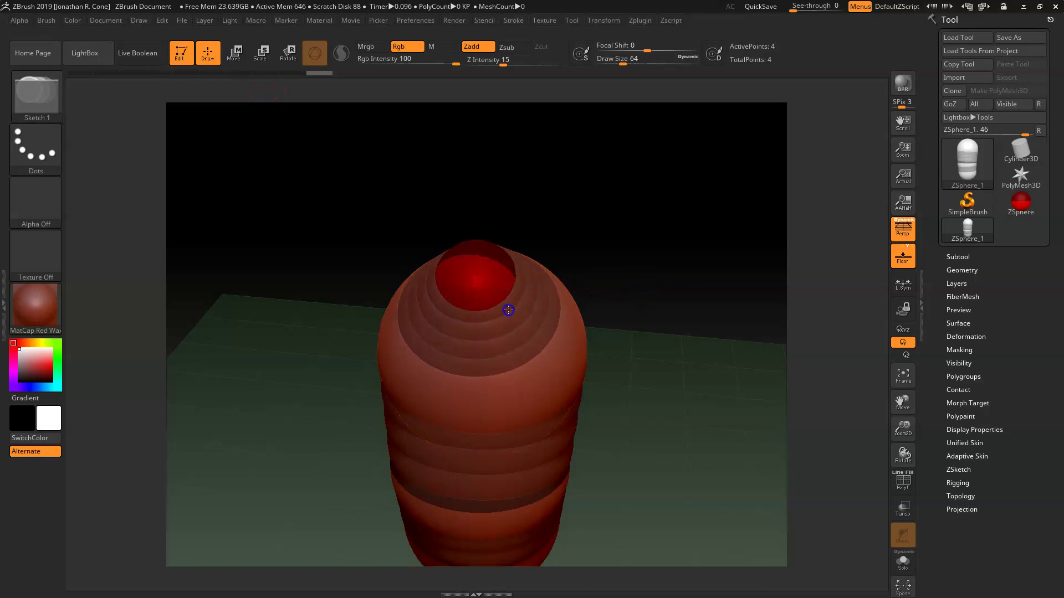
- Move the small neck ZSphere closer in to the top of the chest
{"action": "left_click_drag", "start_coordinate": [708, 380], "coordinate": [675, 343]}
{"action": "key", "text": "w"}
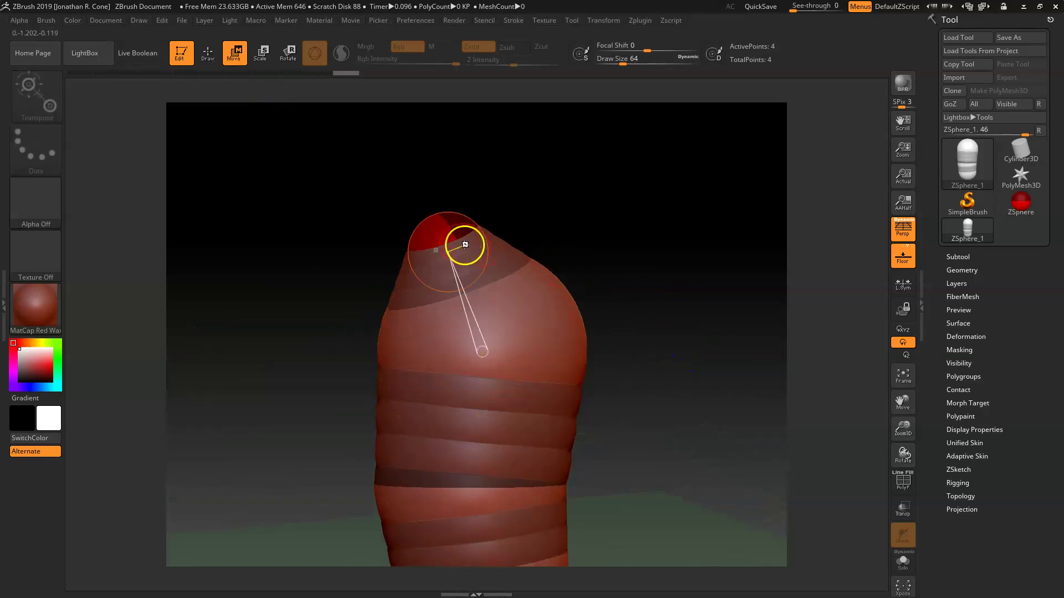
{"action": "left_click_drag", "start_coordinate": [435, 226], "coordinate": [445, 236]}
{"action": "left_click_drag", "start_coordinate": [715, 190], "coordinate": [749, 213]}
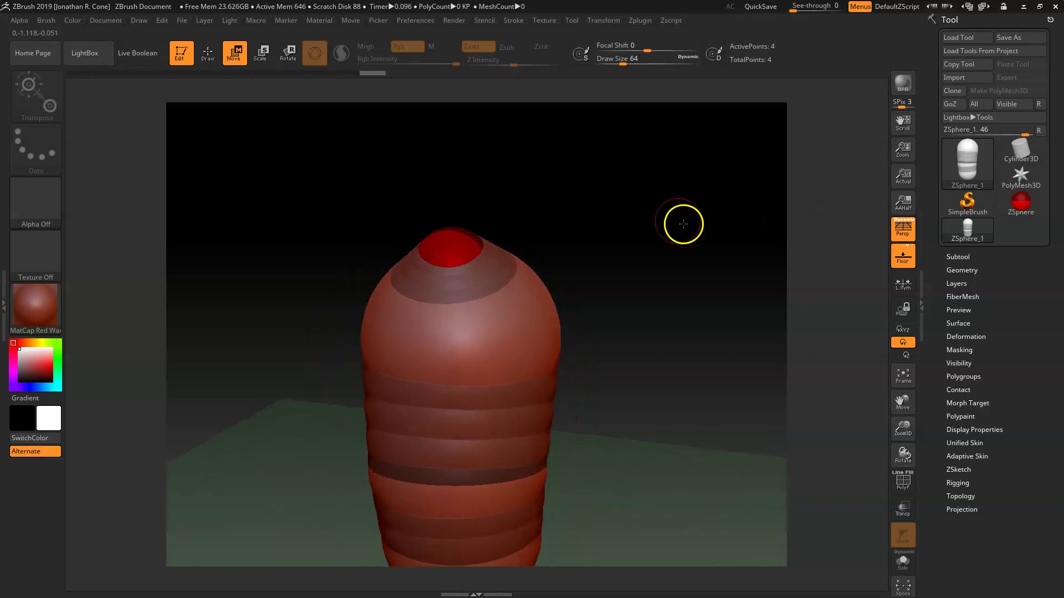
- Draw a head ZSphere on the centreline at the top of the neck sphere
{"action": "left_click_drag", "start_coordinate": [687, 226], "coordinate": [632, 261]}
{"action": "key", "text": "q"}
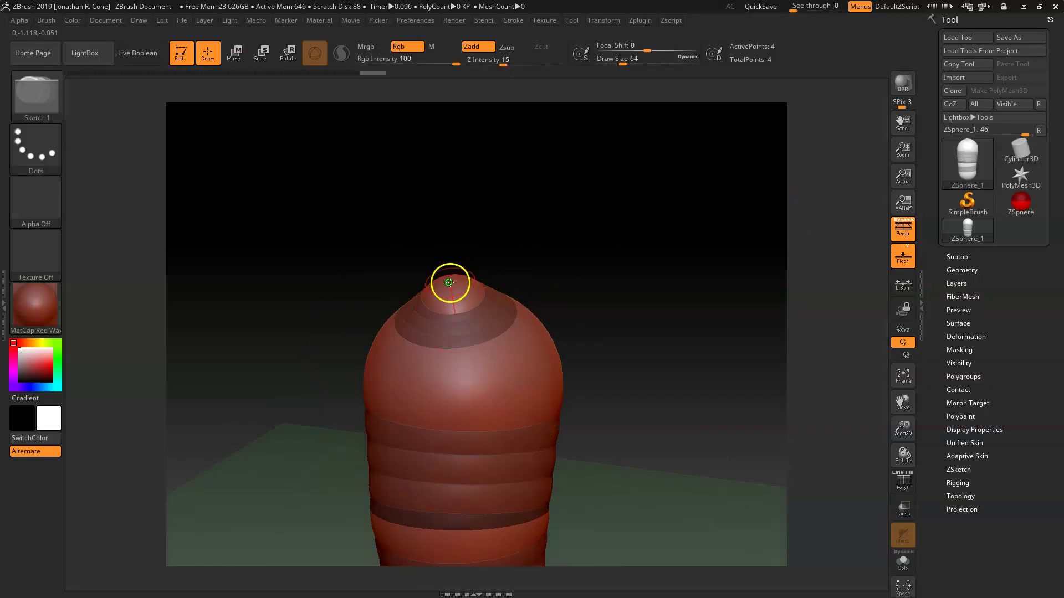
{"action": "mouse_move", "coordinate": [449, 282]}
{"action": "left_mouse_down"}
{"action": "mouse_move", "coordinate": [489, 292]}
{"action": "mouse_move", "coordinate": [482, 279]}
{"action": "left_mouse_up"}
{"action": "left_click_drag", "start_coordinate": [589, 280], "coordinate": [641, 277]}
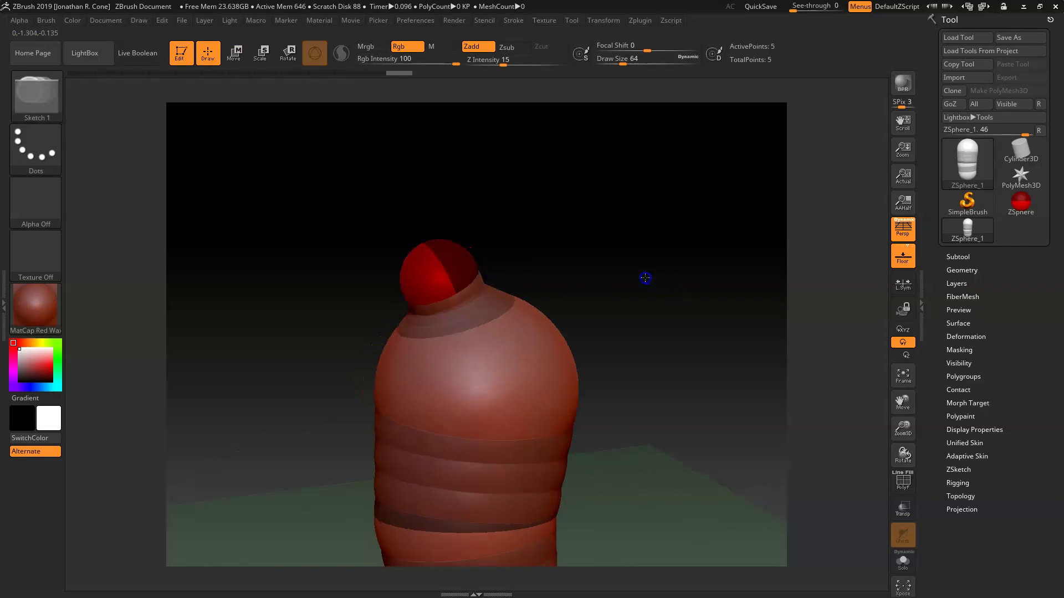
- Set the draw size to 4
{"action": "key", "text": "space"}
{"action": "left_click_drag", "start_coordinate": [444, 251], "coordinate": [415, 253]}
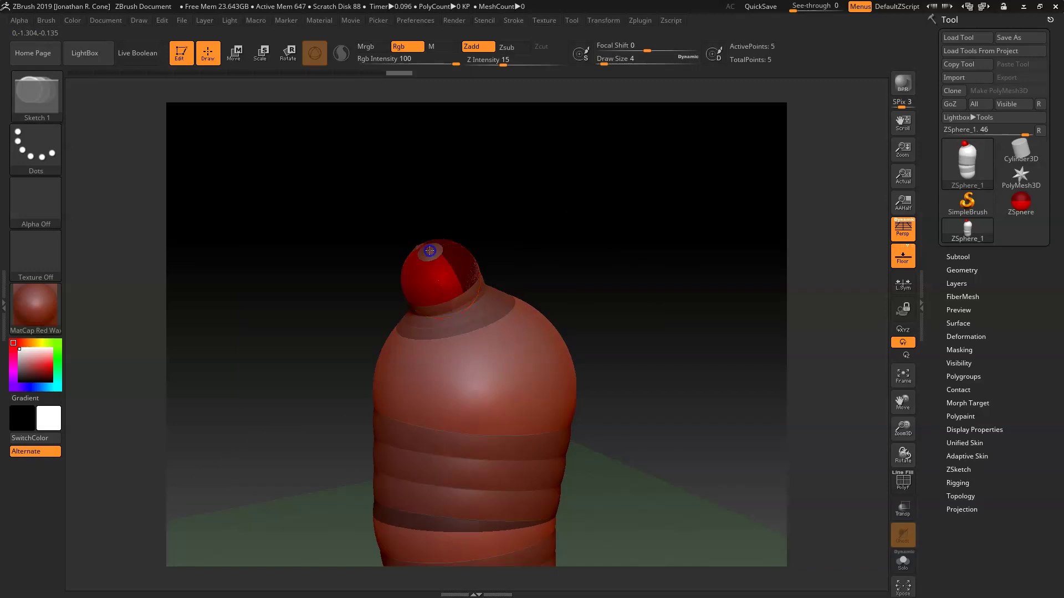
- Raise the top ZSphere away from the chest to lengthen the neck
{"action": "key", "text": "w"}
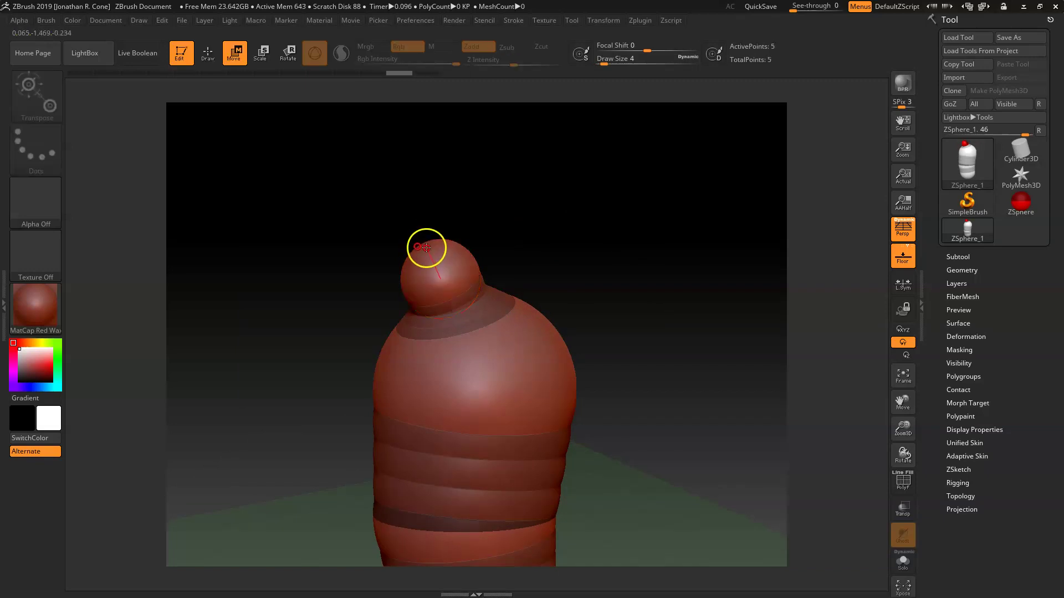
{"action": "left_click_drag", "start_coordinate": [424, 231], "coordinate": [421, 227]}
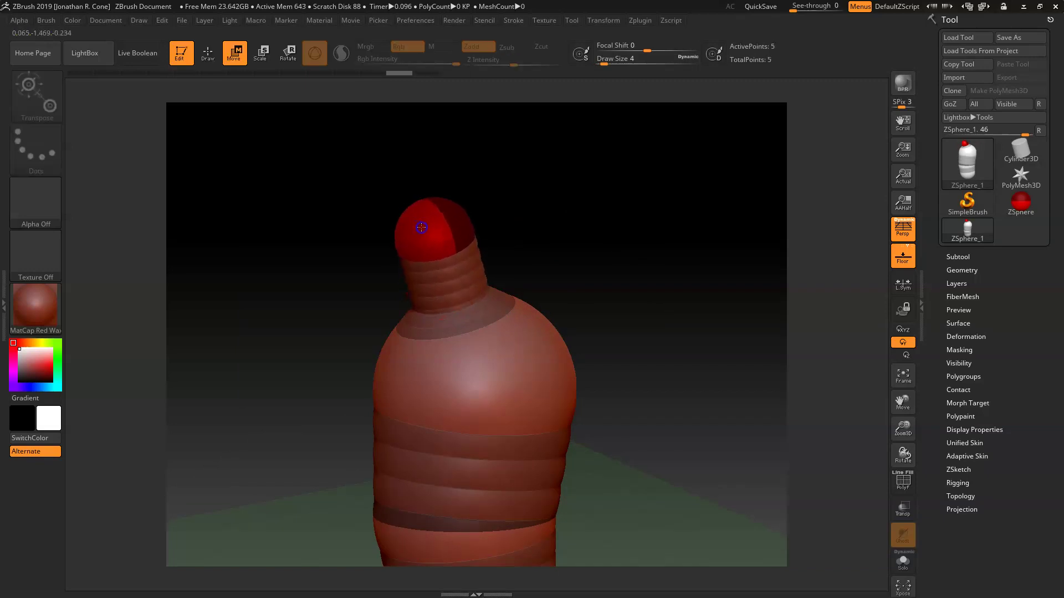
{"action": "left_click_drag", "start_coordinate": [699, 267], "coordinate": [658, 256]}
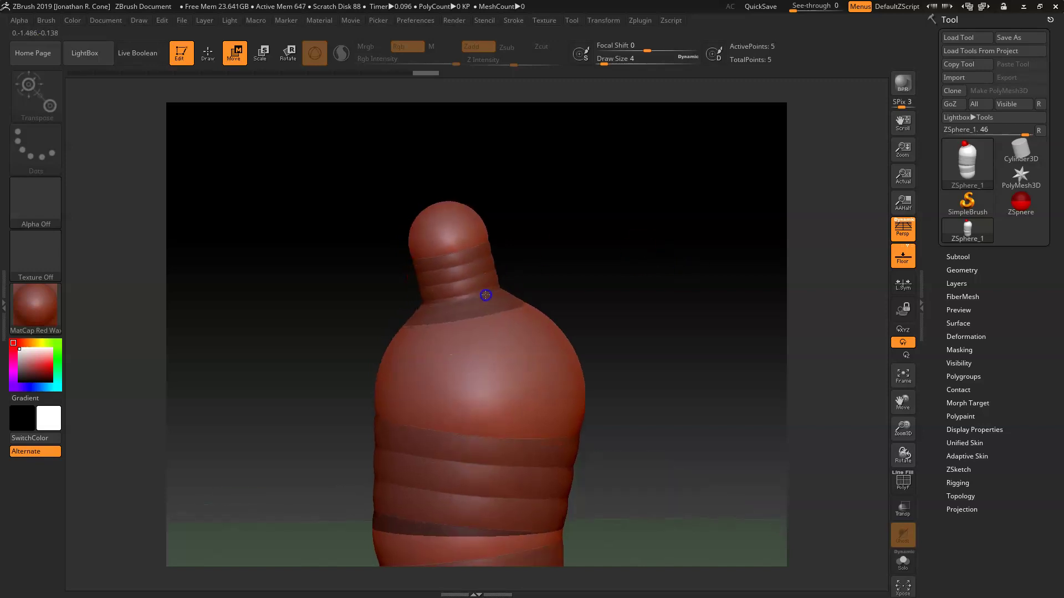
{"action": "right_click_drag", "start_coordinate": [485, 294], "coordinate": [610, 274]}
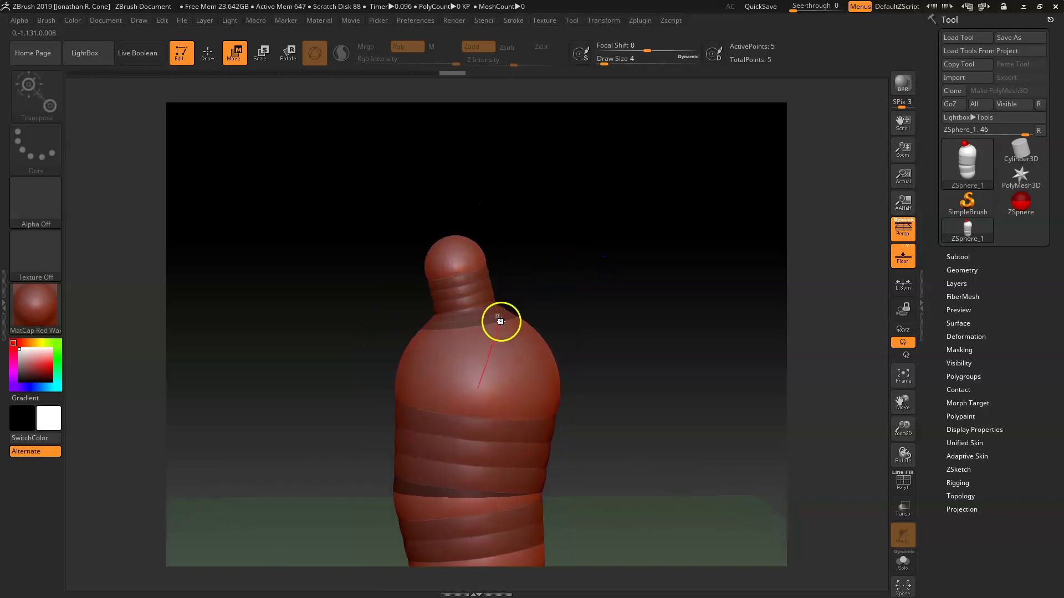
- Scale up the neck base ZSphere and reposition it at the top of the chest
{"action": "key", "text": "e"}
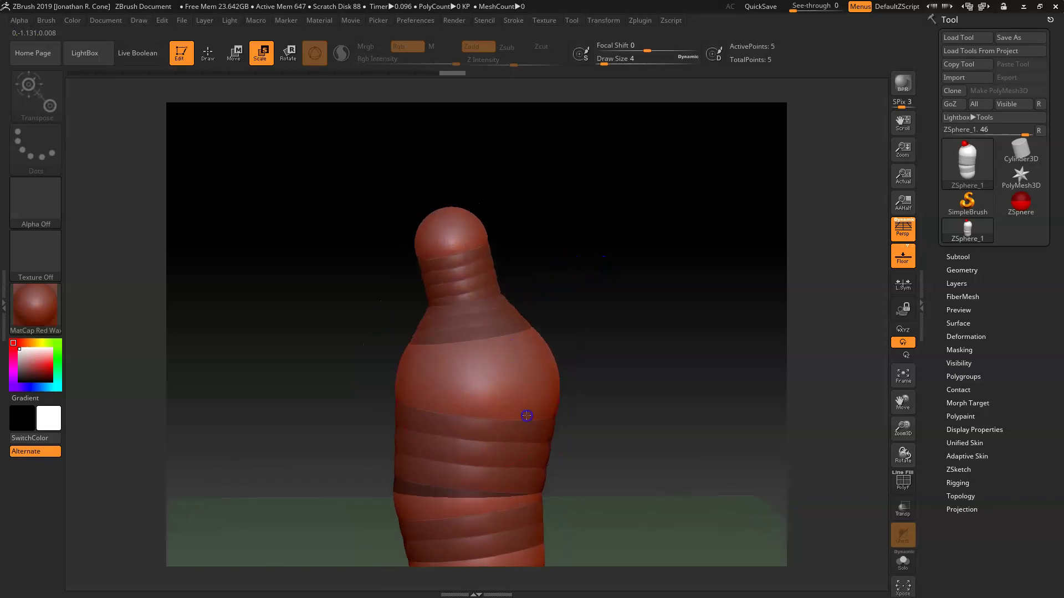
{"action": "key", "text": "w"}
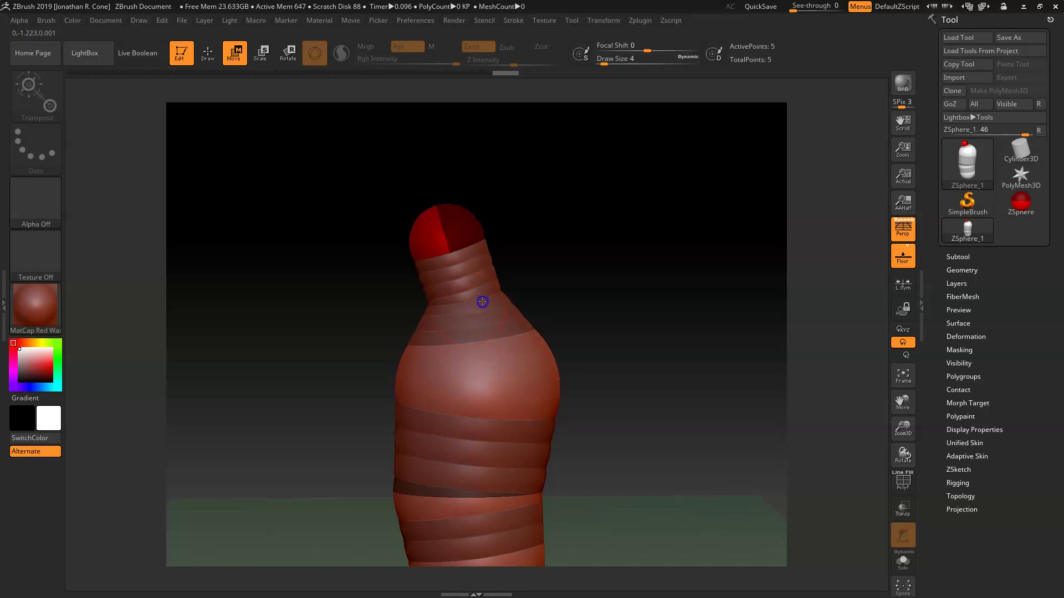
{"action": "left_click_drag", "start_coordinate": [475, 314], "coordinate": [472, 316]}
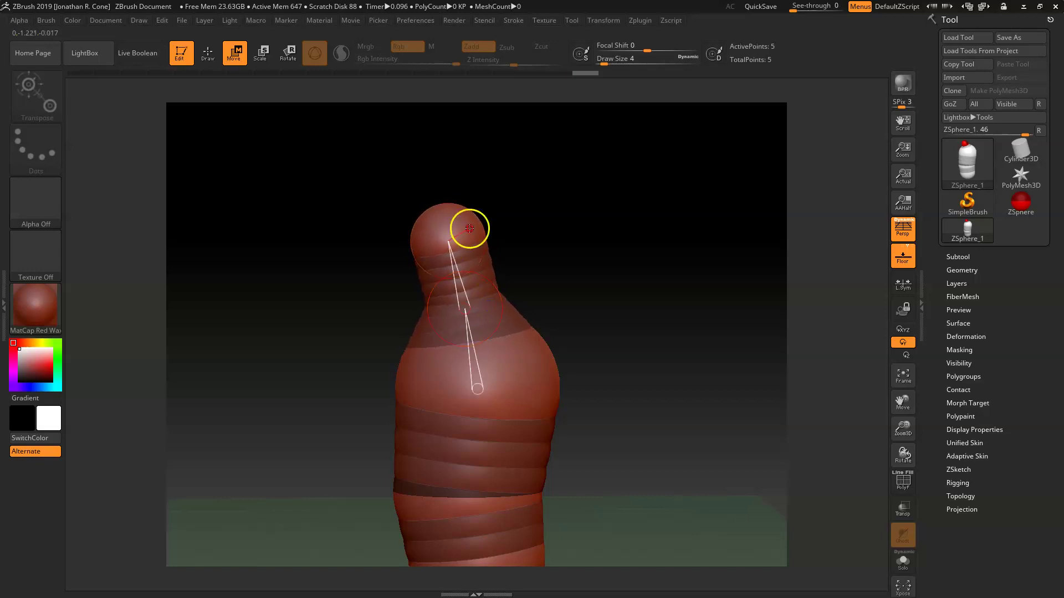
- Try stretching the neck by pulling its top ZSphere far up and forward and shifting the neck base
{"action": "left_click_drag", "start_coordinate": [468, 228], "coordinate": [408, 134]}
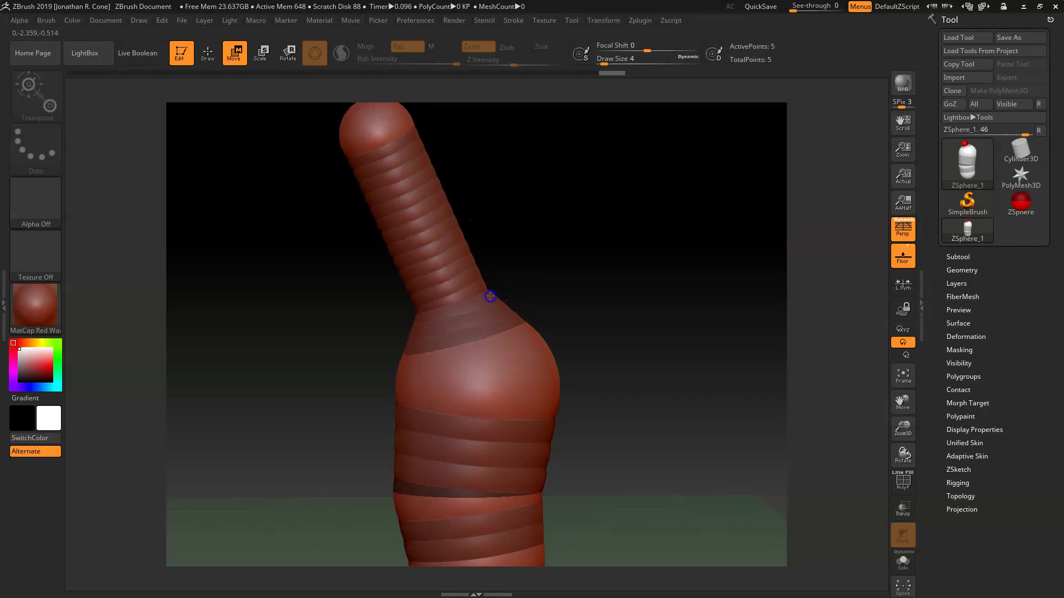
{"action": "left_click_drag", "start_coordinate": [484, 299], "coordinate": [475, 304]}
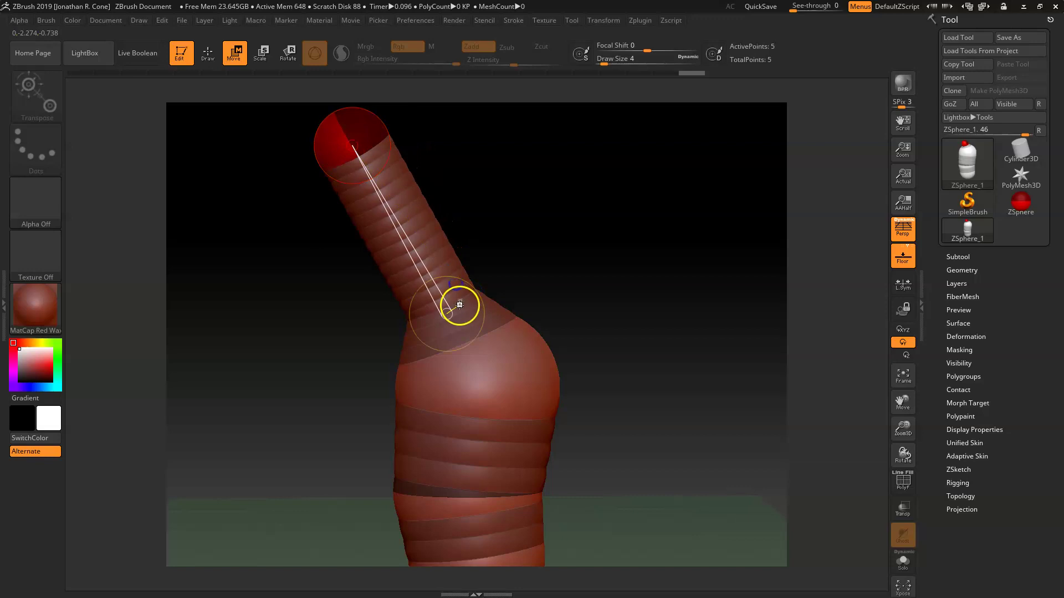
{"action": "left_click_drag", "start_coordinate": [475, 289], "coordinate": [478, 304]}
{"action": "key", "text": "ctrl+z"}
{"action": "key", "text": "ctrl+shift+z"}
{"action": "key", "text": "ctrl+z"}
- Rescale the neck base ZSphere and bring the top neck ZSphere back down above it for a short neck
{"action": "key", "text": "e"}
{"action": "mouse_move", "coordinate": [481, 295]}
{"action": "left_mouse_down"}
{"action": "mouse_move", "coordinate": [482, 270]}
{"action": "mouse_move", "coordinate": [486, 300]}
{"action": "mouse_move", "coordinate": [495, 288]}
{"action": "mouse_move", "coordinate": [570, 323]}
{"action": "mouse_move", "coordinate": [493, 290]}
{"action": "left_mouse_up"}
{"action": "key", "text": "w"}
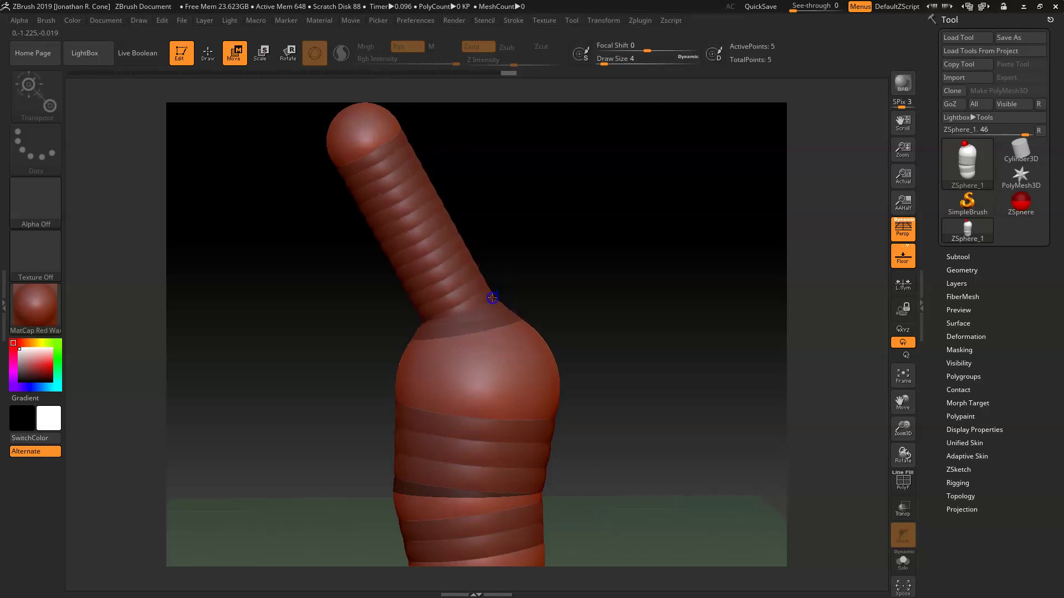
{"action": "left_click_drag", "start_coordinate": [399, 172], "coordinate": [415, 201]}
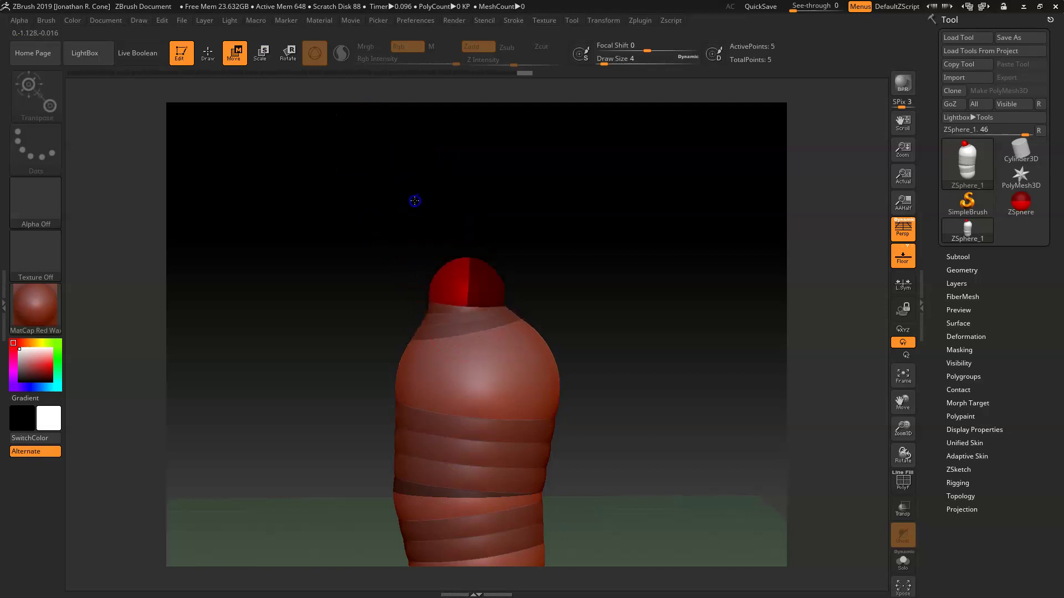
{"action": "left_click_drag", "start_coordinate": [591, 295], "coordinate": [480, 209]}
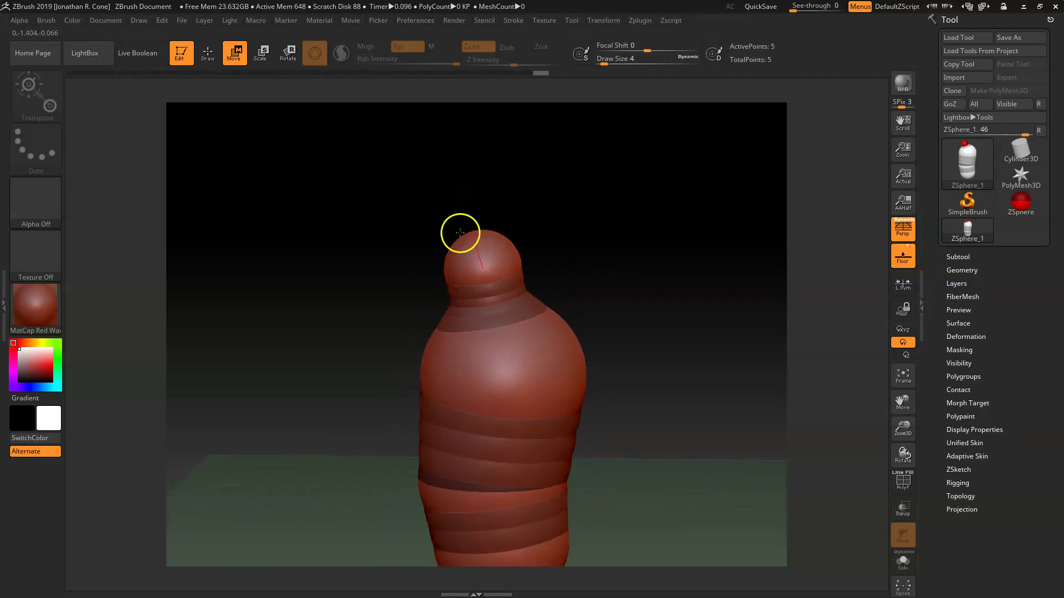
- Draw a large head ZSphere on the centreline at the top of the neck
{"action": "key", "text": "q"}
{"action": "mouse_move", "coordinate": [602, 188]}
{"action": "left_mouse_down"}
{"action": "mouse_move", "coordinate": [620, 216]}
{"action": "mouse_move", "coordinate": [576, 250]}
{"action": "left_mouse_up"}
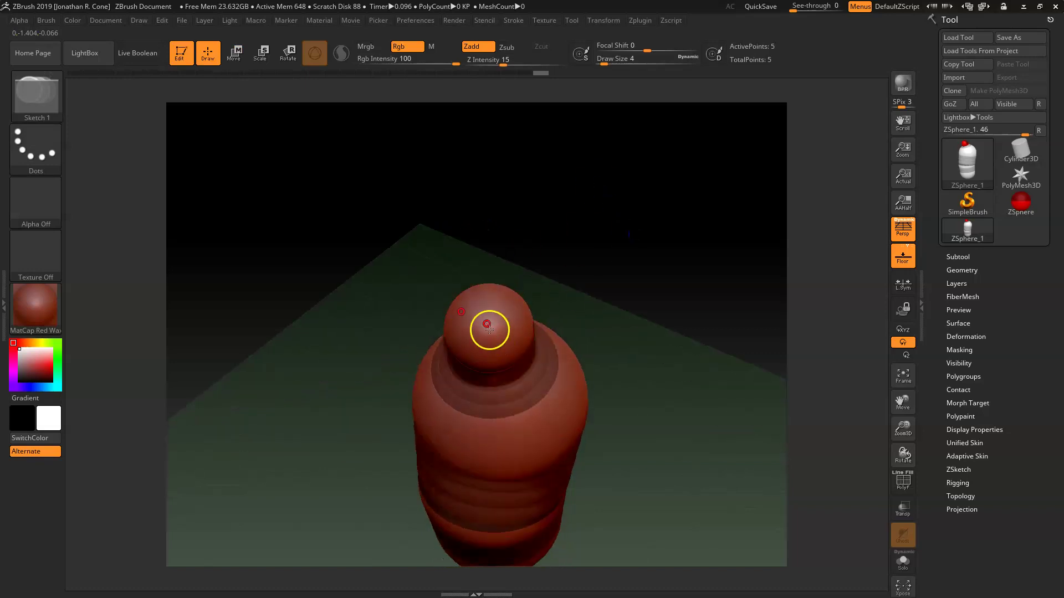
{"action": "left_click_drag", "start_coordinate": [478, 311], "coordinate": [534, 347]}
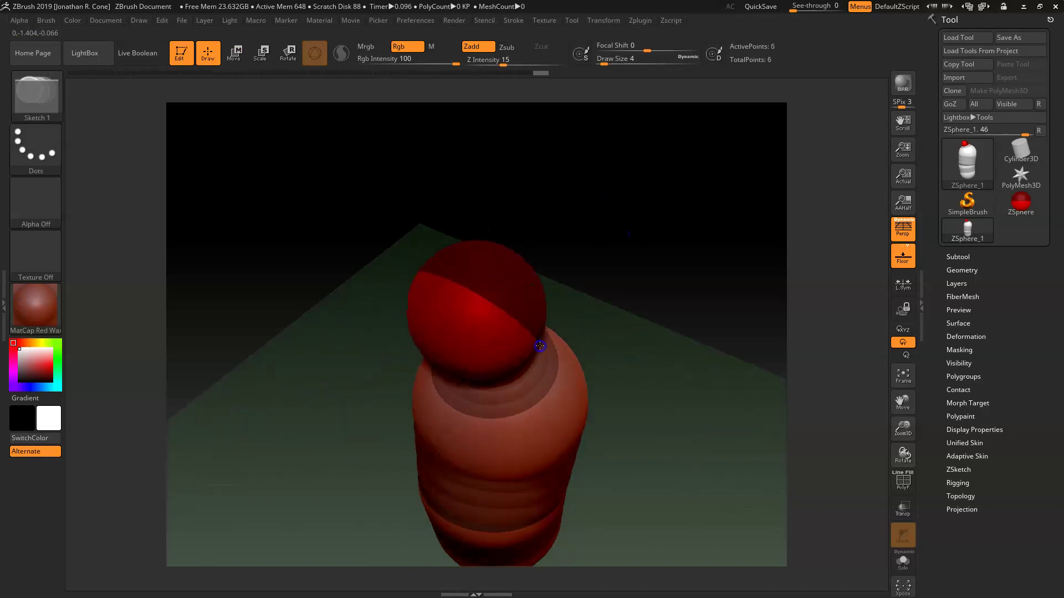
{"action": "left_click_drag", "start_coordinate": [759, 345], "coordinate": [714, 284]}
{"action": "left_click_drag", "start_coordinate": [587, 268], "coordinate": [628, 319]}
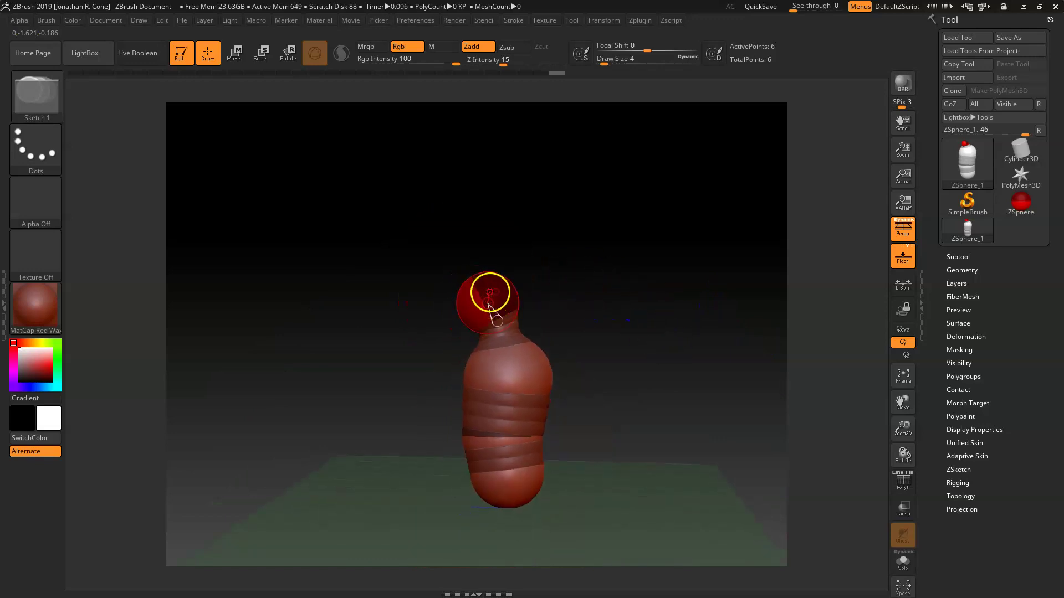
- Enlarge the head ZSphere slightly and move it upright over the neck, and preview the adaptive skin
{"action": "key", "text": "e"}
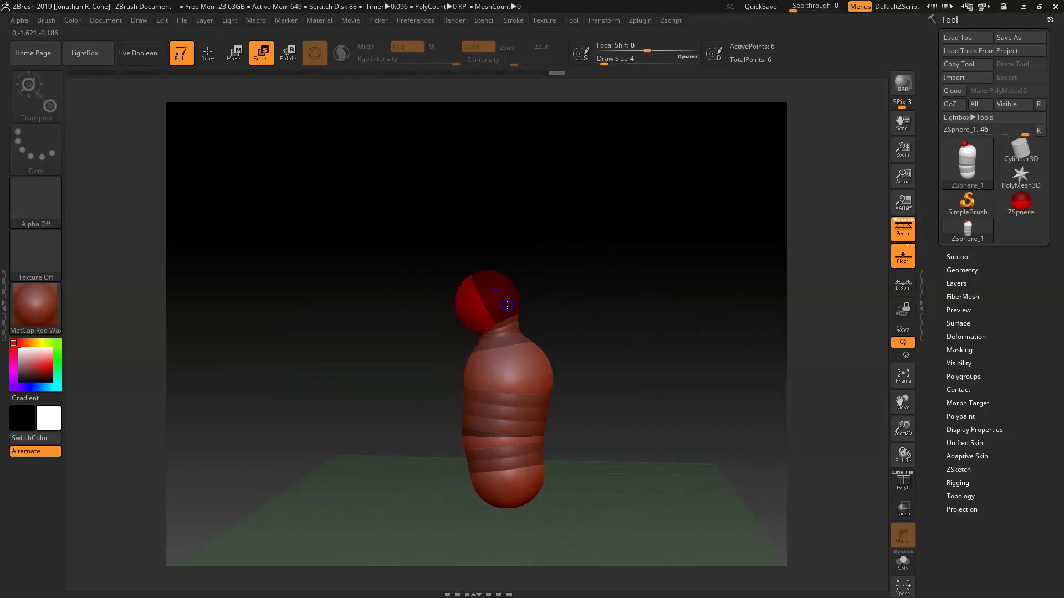
{"action": "key", "text": "w"}
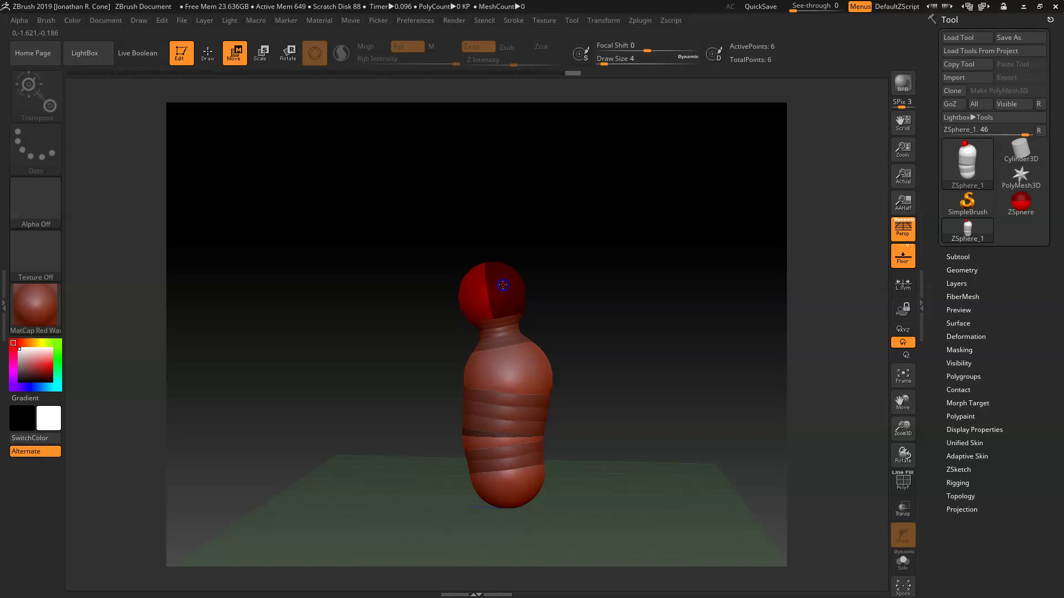
{"action": "mouse_move", "coordinate": [627, 359]}
{"action": "left_mouse_down"}
{"action": "mouse_move", "coordinate": [756, 358]}
{"action": "mouse_move", "coordinate": [697, 359]}
{"action": "left_mouse_up"}
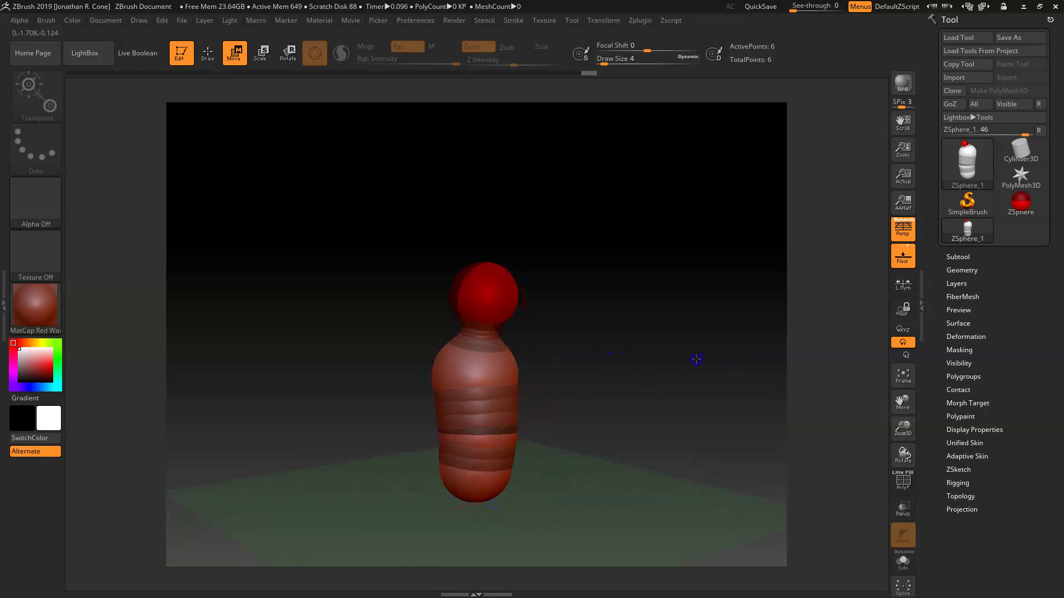
{"action": "left_click_drag", "start_coordinate": [610, 361], "coordinate": [548, 409]}
{"action": "key", "text": "a"}
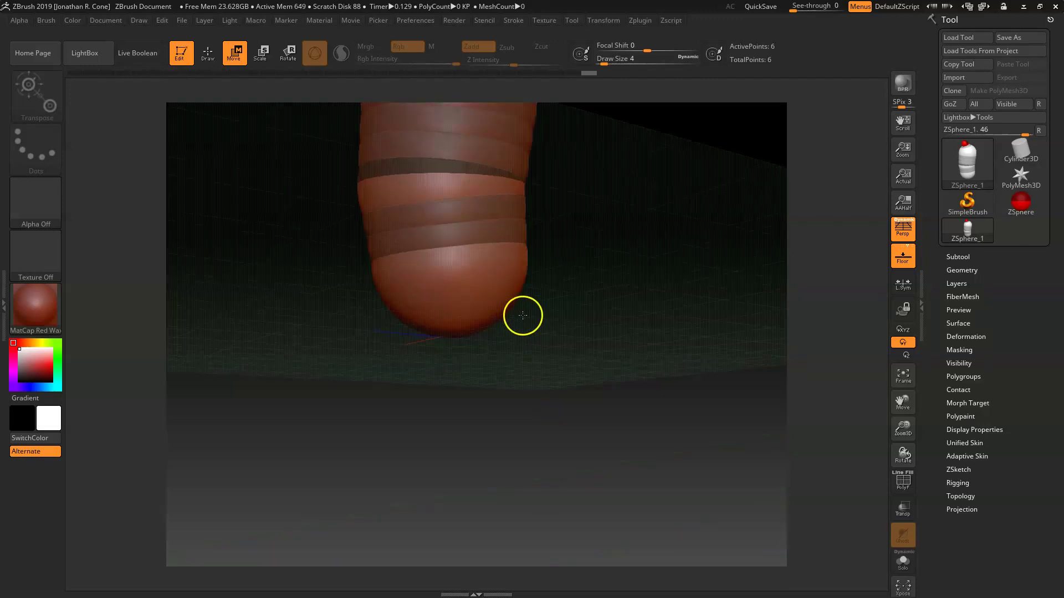
- Draw a symmetrical pair of hip ZSpheres on the underside of the pelvis sphere and move them outward into place
{"action": "mouse_move", "coordinate": [545, 355]}
{"action": "left_mouse_down"}
{"action": "mouse_move", "coordinate": [563, 385]}
{"action": "mouse_move", "coordinate": [549, 363]}
{"action": "mouse_move", "coordinate": [541, 414]}
{"action": "left_mouse_up"}
{"action": "left_click", "coordinate": [208, 52]}
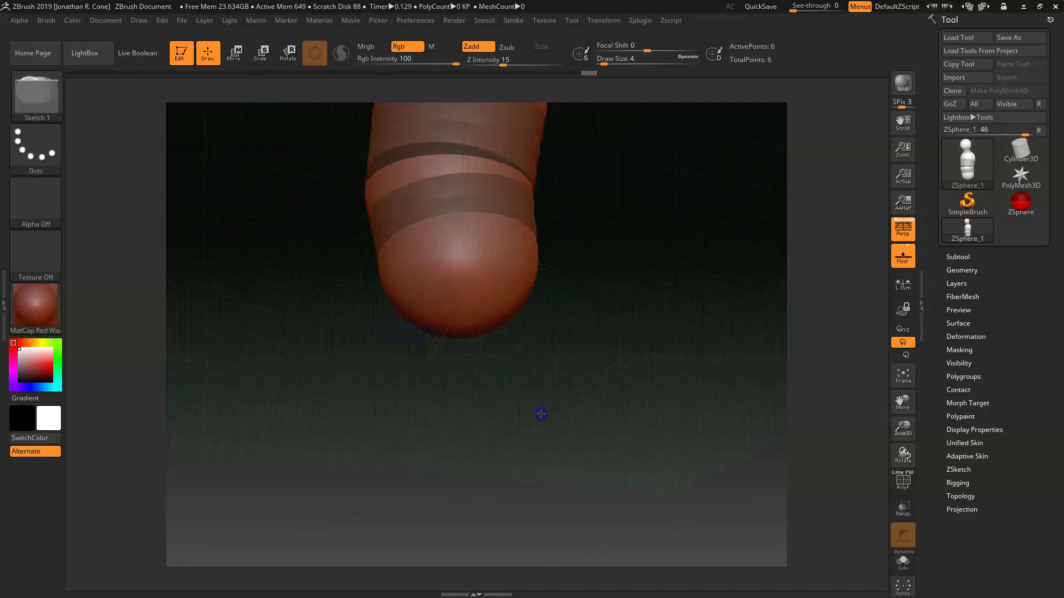
{"action": "mouse_move", "coordinate": [472, 262]}
{"action": "left_mouse_down"}
{"action": "mouse_move", "coordinate": [506, 289]}
{"action": "mouse_move", "coordinate": [646, 335]}
{"action": "left_mouse_up"}
{"action": "key", "text": "w"}
{"action": "mouse_move", "coordinate": [554, 322]}
{"action": "left_mouse_down"}
{"action": "mouse_move", "coordinate": [608, 335]}
{"action": "mouse_move", "coordinate": [557, 309]}
{"action": "left_mouse_up"}
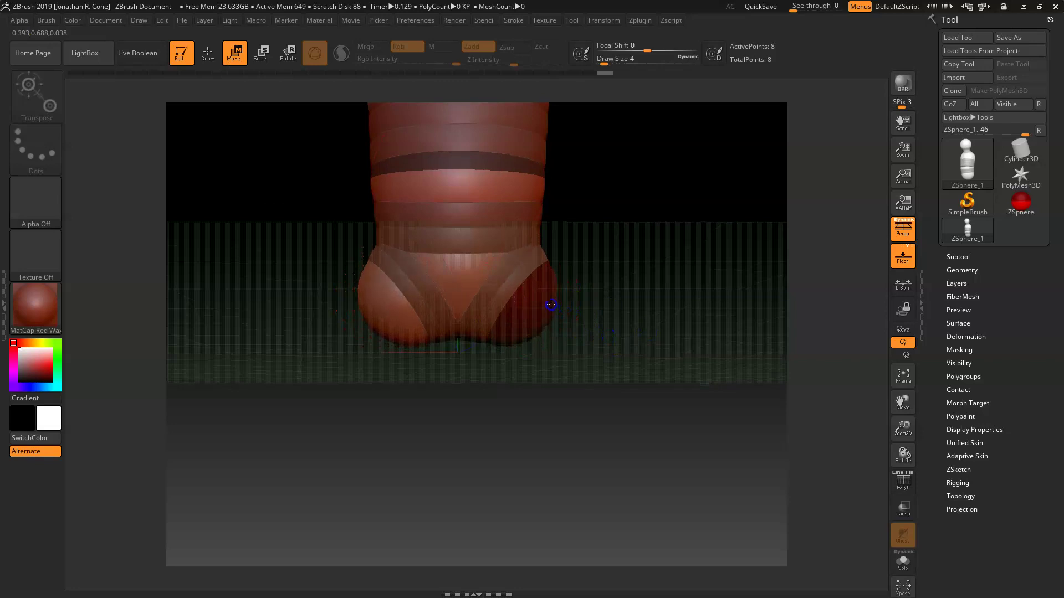
{"action": "mouse_move", "coordinate": [622, 356]}
{"action": "left_mouse_down"}
{"action": "mouse_move", "coordinate": [558, 360]}
{"action": "mouse_move", "coordinate": [615, 373]}
{"action": "mouse_move", "coordinate": [534, 367]}
{"action": "mouse_move", "coordinate": [622, 353]}
{"action": "mouse_move", "coordinate": [607, 351]}
{"action": "left_mouse_up"}
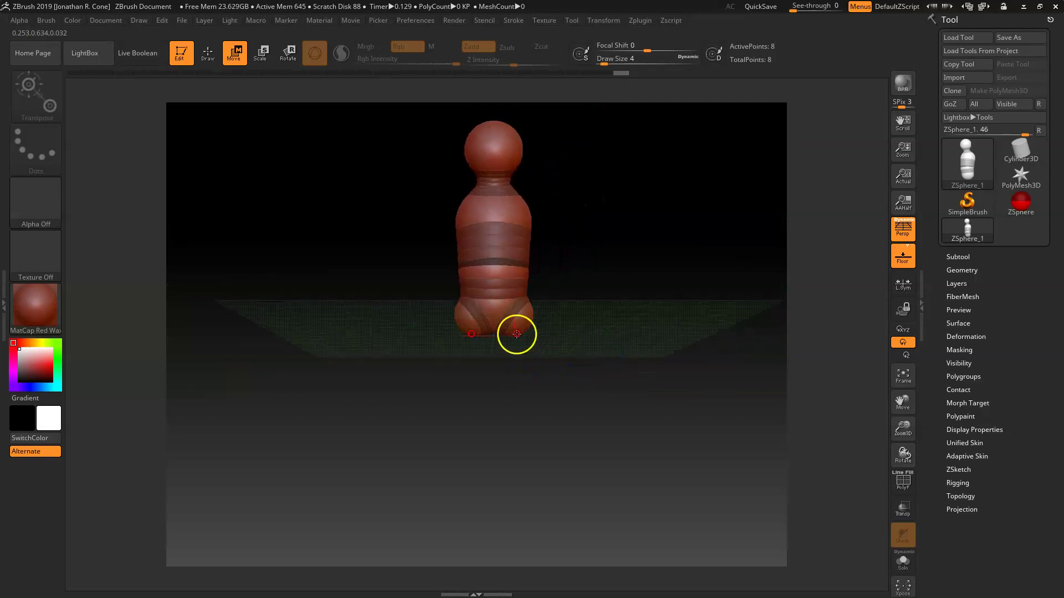
- Draw a leg ZSphere on the underside of each hip sphere and pull it down to form long straight legs
{"action": "mouse_move", "coordinate": [521, 329]}
{"action": "left_mouse_down"}
{"action": "mouse_move", "coordinate": [549, 381]}
{"action": "mouse_move", "coordinate": [520, 365]}
{"action": "left_mouse_up"}
{"action": "key", "text": "q"}
{"action": "left_click_drag", "start_coordinate": [513, 316], "coordinate": [535, 334]}
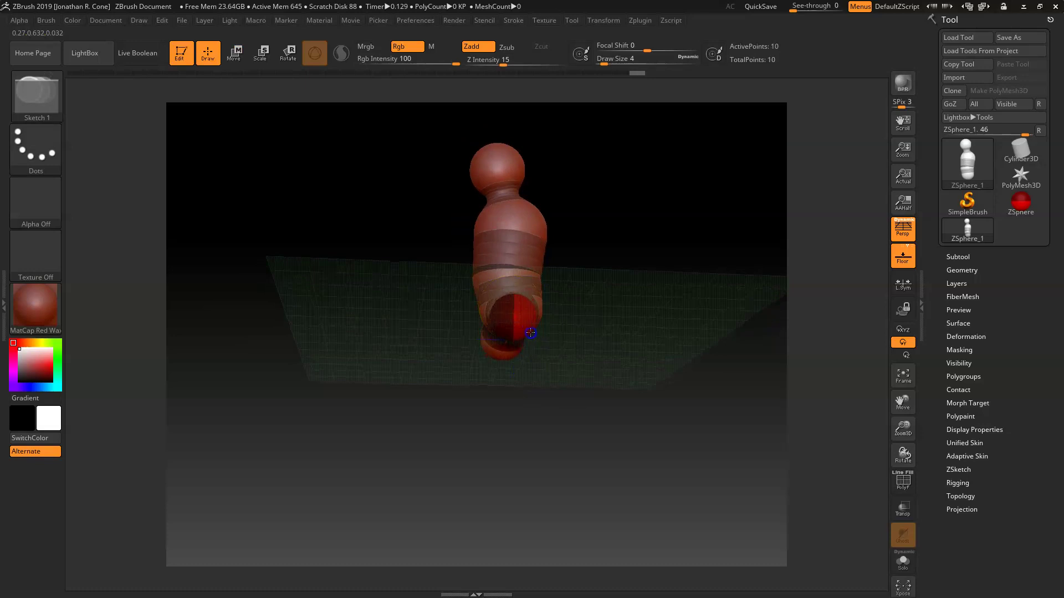
{"action": "key", "text": "w"}
{"action": "mouse_move", "coordinate": [589, 382]}
{"action": "left_mouse_down"}
{"action": "mouse_move", "coordinate": [532, 355]}
{"action": "mouse_move", "coordinate": [510, 457]}
{"action": "left_mouse_up"}
{"action": "left_click_drag", "start_coordinate": [579, 466], "coordinate": [587, 415]}
{"action": "left_click_drag", "start_coordinate": [600, 339], "coordinate": [590, 376]}
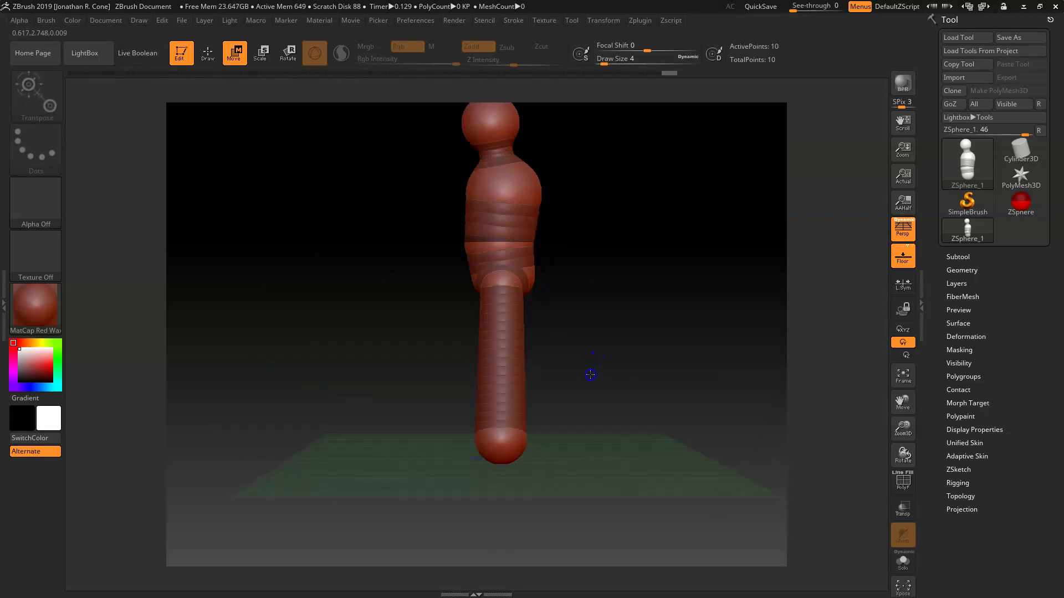
- Turn off perspective, and lower and scale down the leg-end ZSpheres so the legs taper toward the ankles
{"action": "left_click", "coordinate": [901, 227]}
{"action": "mouse_move", "coordinate": [572, 327]}
{"action": "left_mouse_down"}
{"action": "mouse_move", "coordinate": [578, 389]}
{"action": "mouse_move", "coordinate": [565, 339]}
{"action": "left_mouse_up"}
{"action": "left_click_drag", "start_coordinate": [506, 458], "coordinate": [430, 358]}
{"action": "key", "text": "e"}
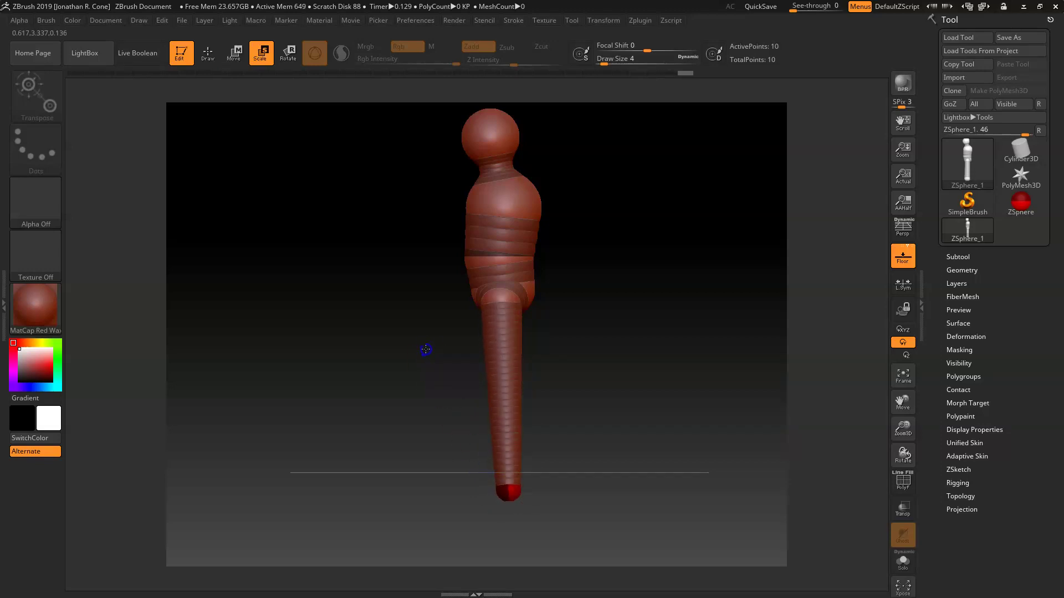
- Move the ankle ZSpheres slightly inward in the front view to narrow the stance
{"action": "left_click_drag", "start_coordinate": [599, 483], "coordinate": [647, 455], "text": "shift"}
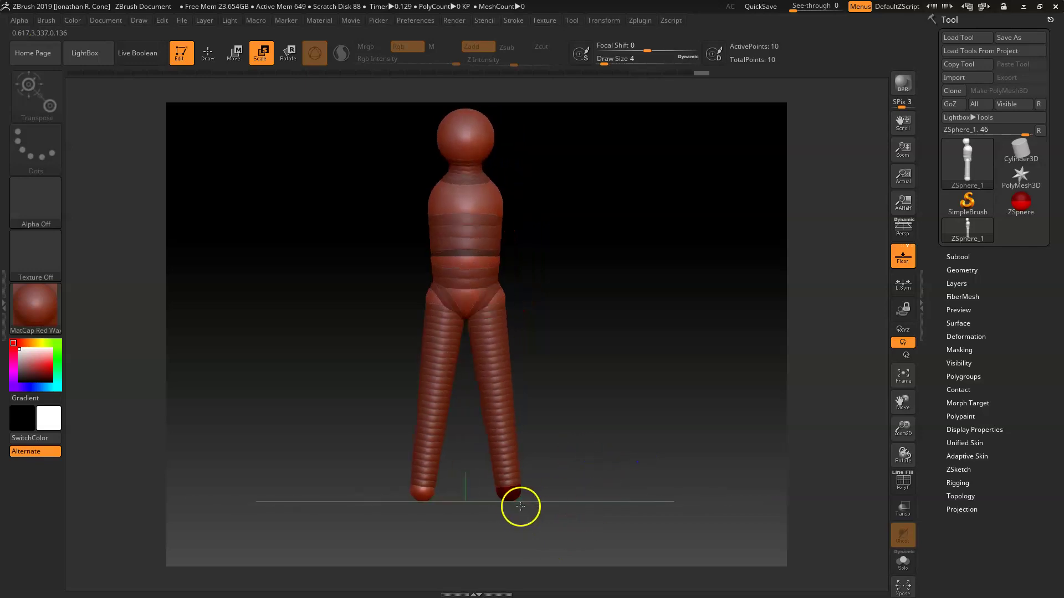
{"action": "key", "text": "w"}
{"action": "left_click_drag", "start_coordinate": [508, 494], "coordinate": [507, 497]}
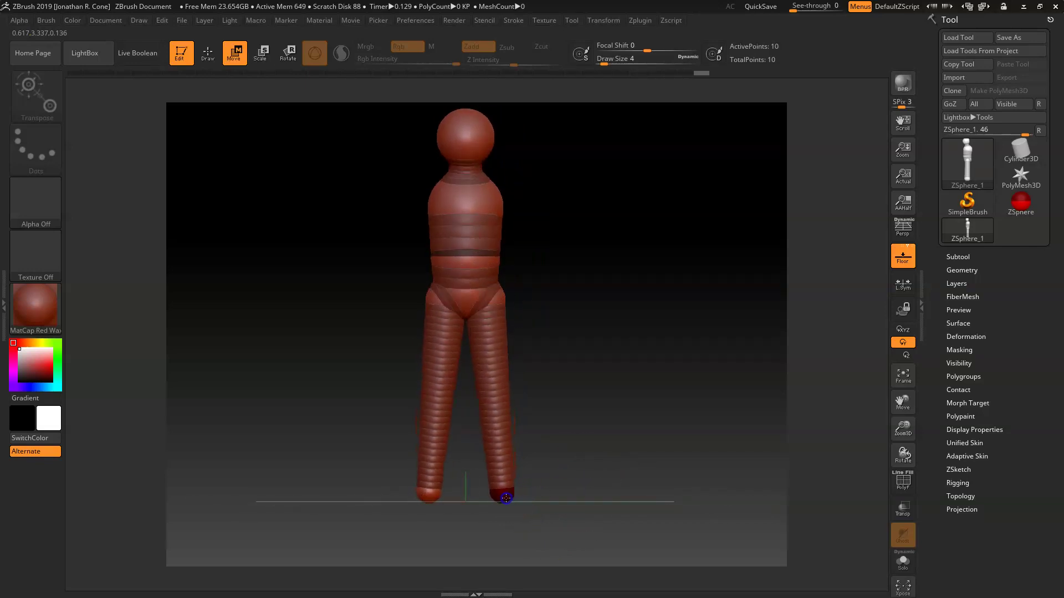
{"action": "mouse_move", "coordinate": [646, 456]}
{"action": "left_mouse_down"}
{"action": "mouse_move", "coordinate": [574, 463]}
{"action": "mouse_move", "coordinate": [667, 443]}
{"action": "mouse_move", "coordinate": [645, 445]}
{"action": "mouse_move", "coordinate": [655, 440]}
{"action": "left_mouse_up"}
{"action": "left_click_drag", "start_coordinate": [506, 496], "coordinate": [620, 458]}
- Insert a knee ZSphere midway along each leg and move it forward and slightly outward to bend the leg
{"action": "key", "text": "q"}
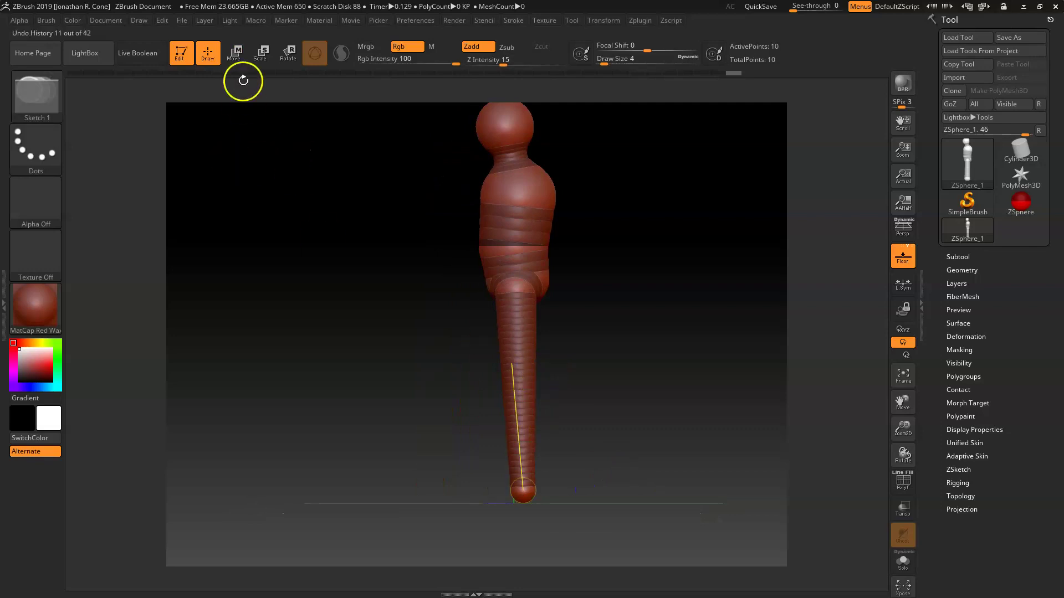
{"action": "left_click", "coordinate": [517, 393]}
{"action": "key", "text": "w"}
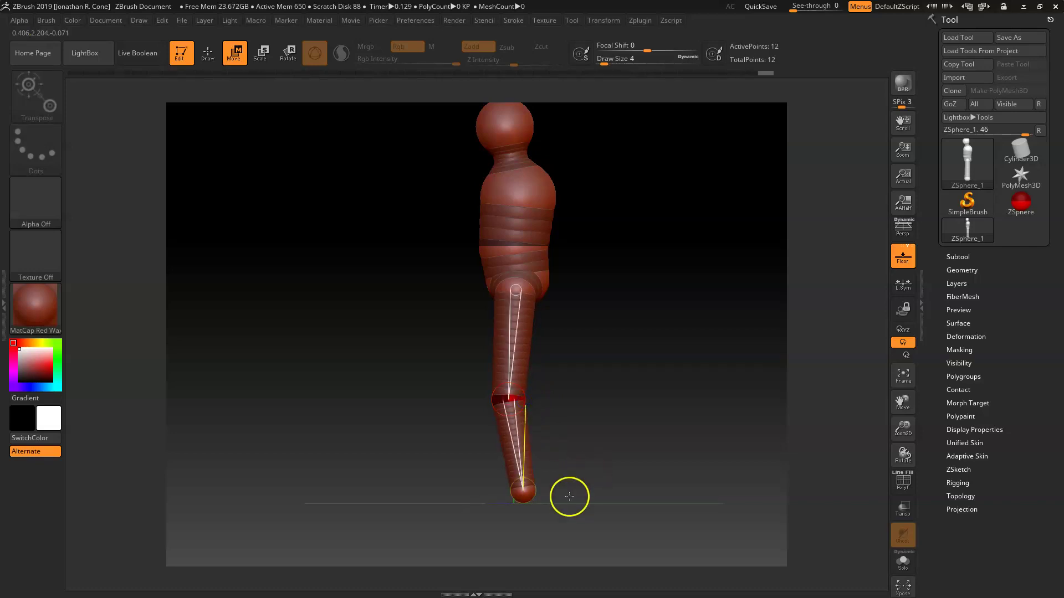
{"action": "left_click_drag", "start_coordinate": [621, 527], "coordinate": [591, 454]}
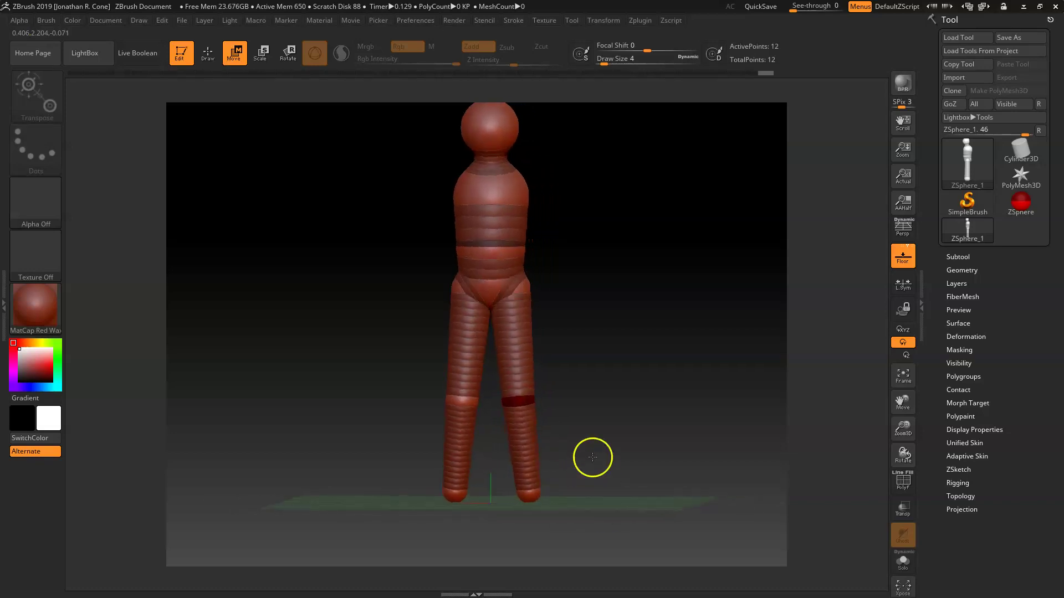
{"action": "left_click_drag", "start_coordinate": [524, 402], "coordinate": [526, 401]}
- Draw a foot ZSphere on the front of each ankle sphere and pull it forward along the floor
{"action": "mouse_move", "coordinate": [617, 458]}
{"action": "left_mouse_down"}
{"action": "mouse_move", "coordinate": [522, 459]}
{"action": "mouse_move", "coordinate": [622, 461]}
{"action": "mouse_move", "coordinate": [602, 393]}
{"action": "mouse_move", "coordinate": [582, 451]}
{"action": "mouse_move", "coordinate": [572, 447]}
{"action": "mouse_move", "coordinate": [667, 499]}
{"action": "mouse_move", "coordinate": [669, 383]}
{"action": "mouse_move", "coordinate": [641, 349]}
{"action": "mouse_move", "coordinate": [653, 352]}
{"action": "left_mouse_up"}
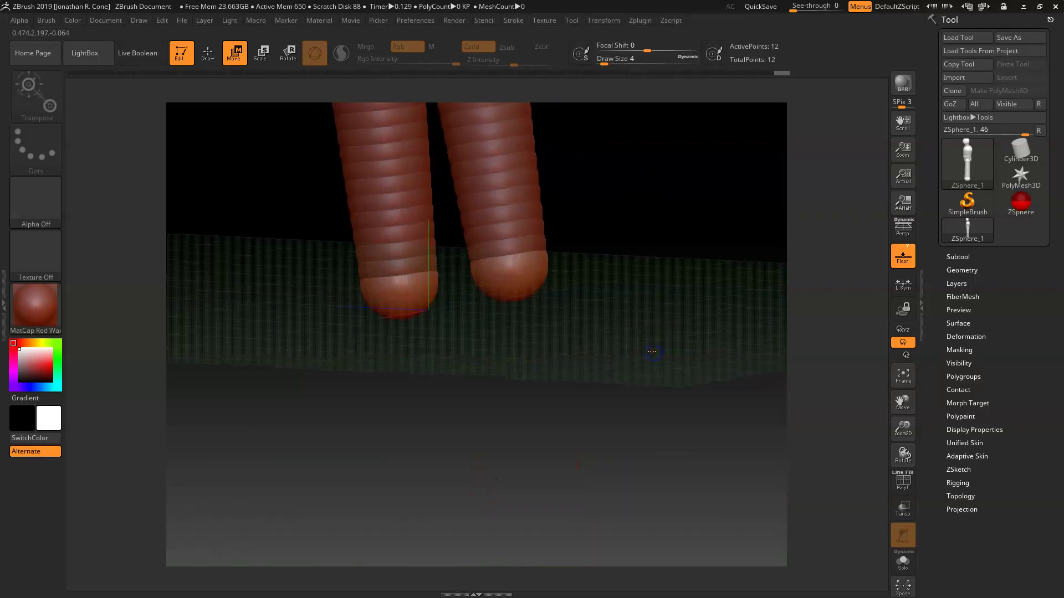
{"action": "key", "text": "q"}
{"action": "left_click_drag", "start_coordinate": [497, 281], "coordinate": [509, 419]}
{"action": "key", "text": "w"}
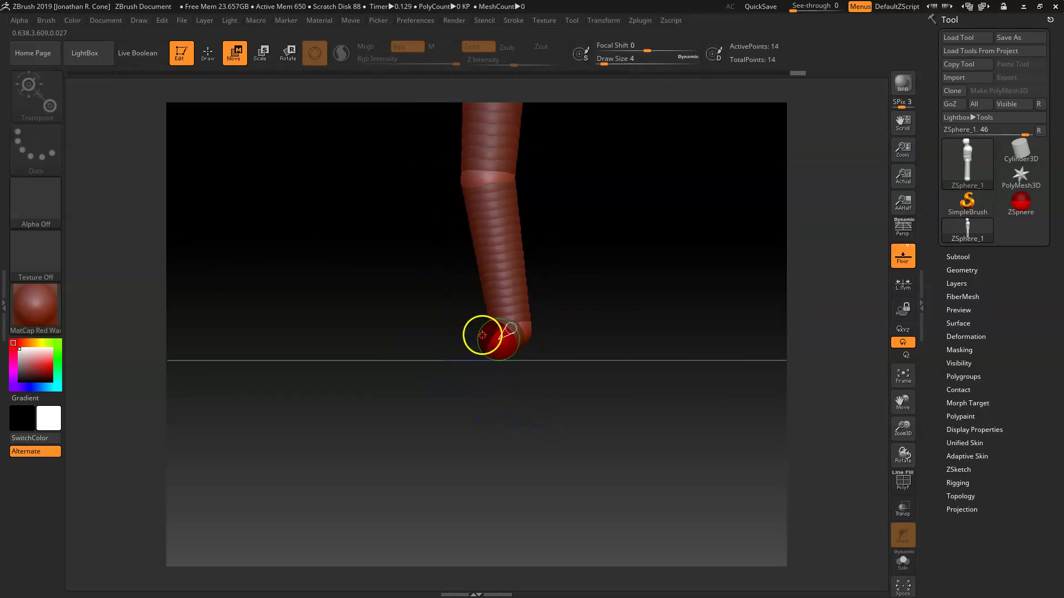
{"action": "mouse_move", "coordinate": [492, 352]}
{"action": "left_mouse_down"}
{"action": "mouse_move", "coordinate": [409, 354]}
{"action": "mouse_move", "coordinate": [385, 341]}
{"action": "left_mouse_up"}
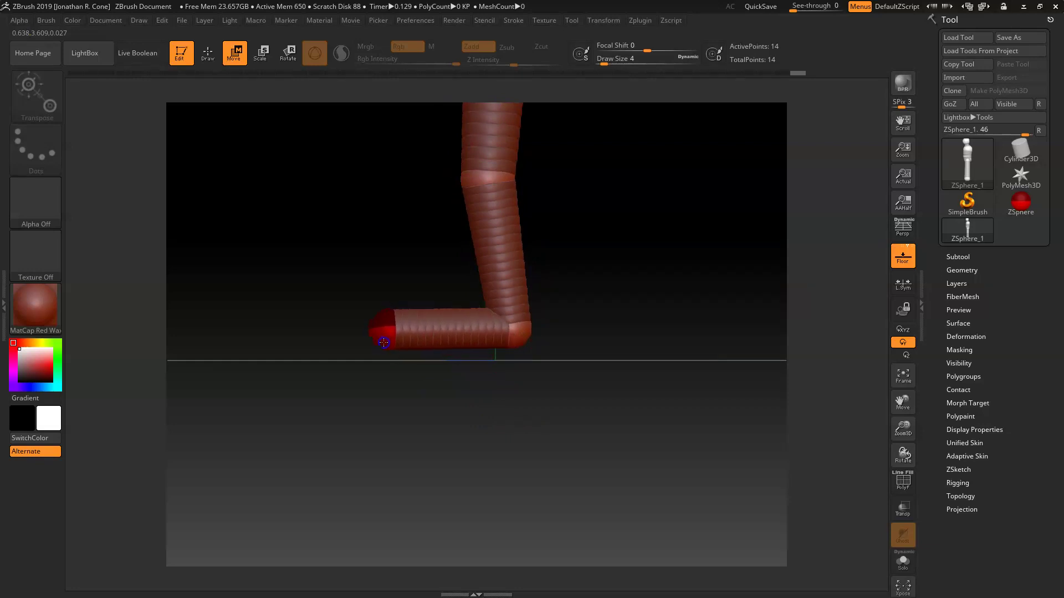
- Move the toe ZSpheres back toward the ankles to shorten the feet
{"action": "scroll", "coordinate": [575, 388], "scroll_direction": "down", "scroll_amount": 5}
{"action": "left_click", "coordinate": [444, 363]}
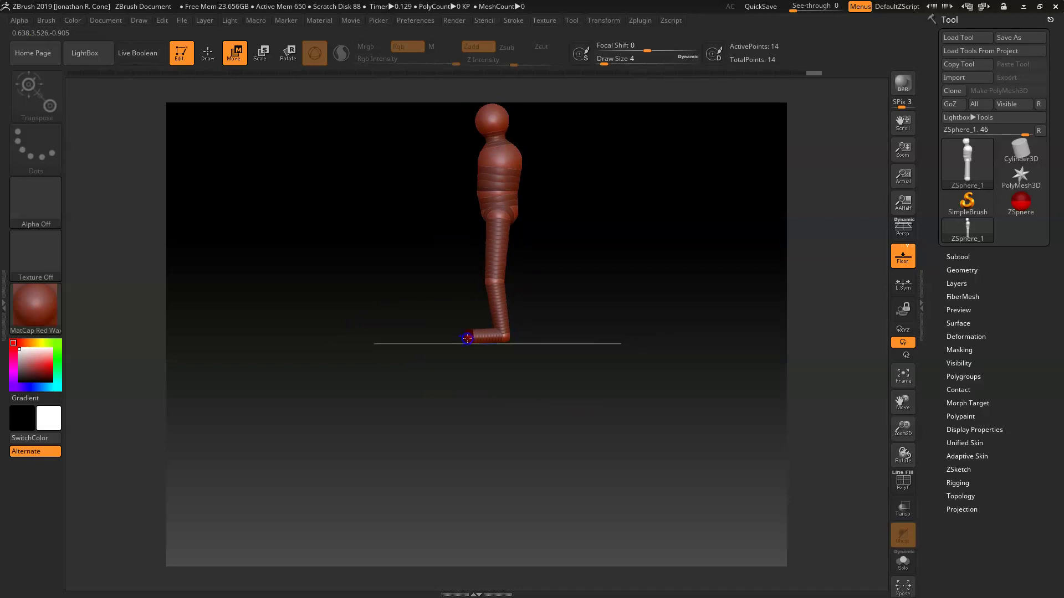
{"action": "scroll", "coordinate": [463, 380], "scroll_direction": "up", "scroll_amount": 5}
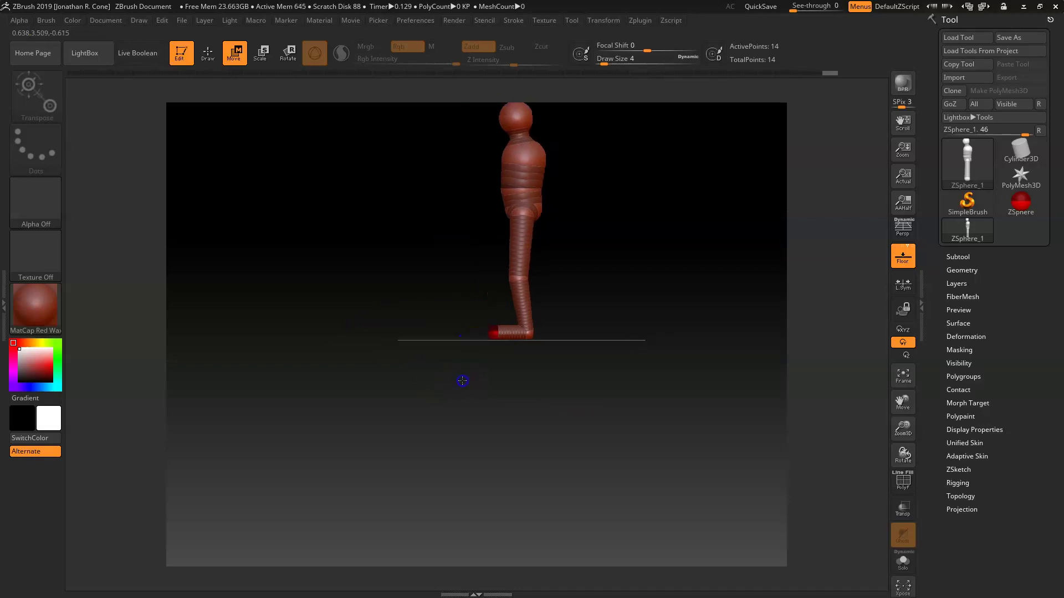
- Scale down the toe ZSphere at the tip of each foot and lower it slightly toward the floor
{"action": "left_click", "coordinate": [611, 391]}
{"action": "left_click_drag", "start_coordinate": [612, 391], "coordinate": [350, 409]}
{"action": "key", "text": "e"}
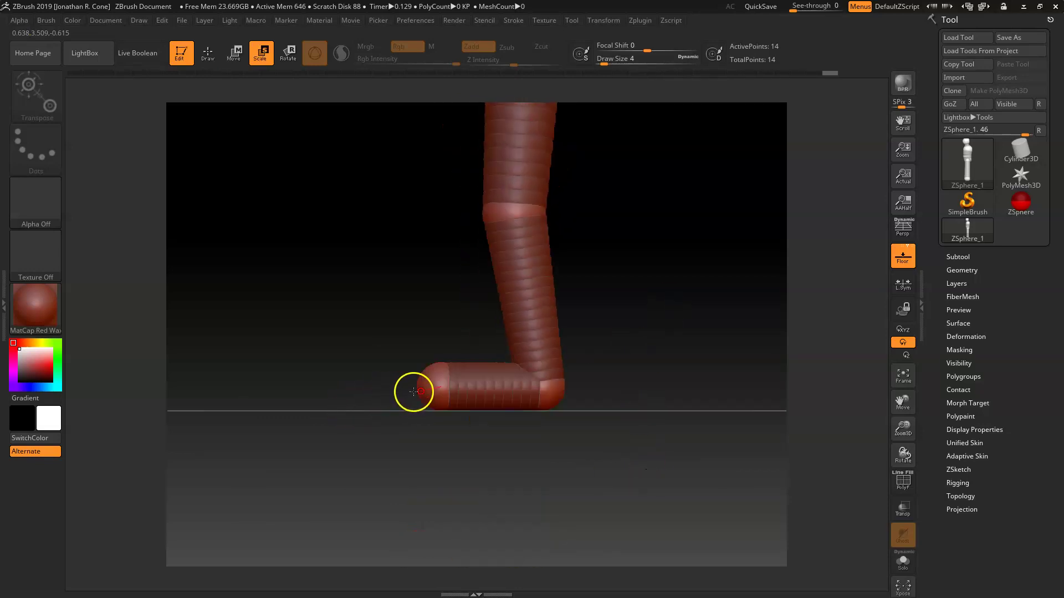
{"action": "left_click", "coordinate": [432, 380]}
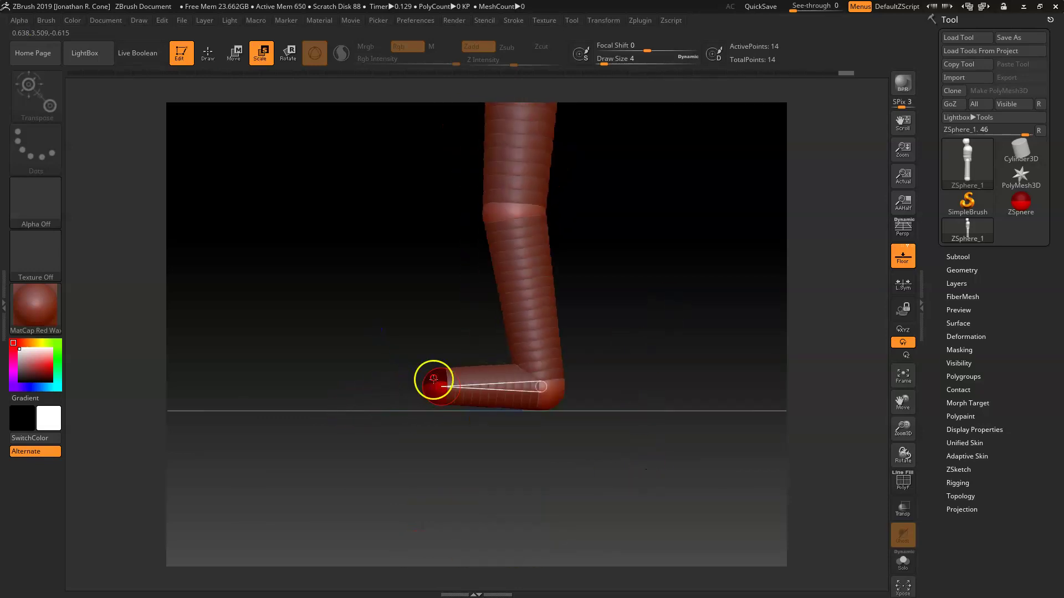
{"action": "key", "text": "w"}
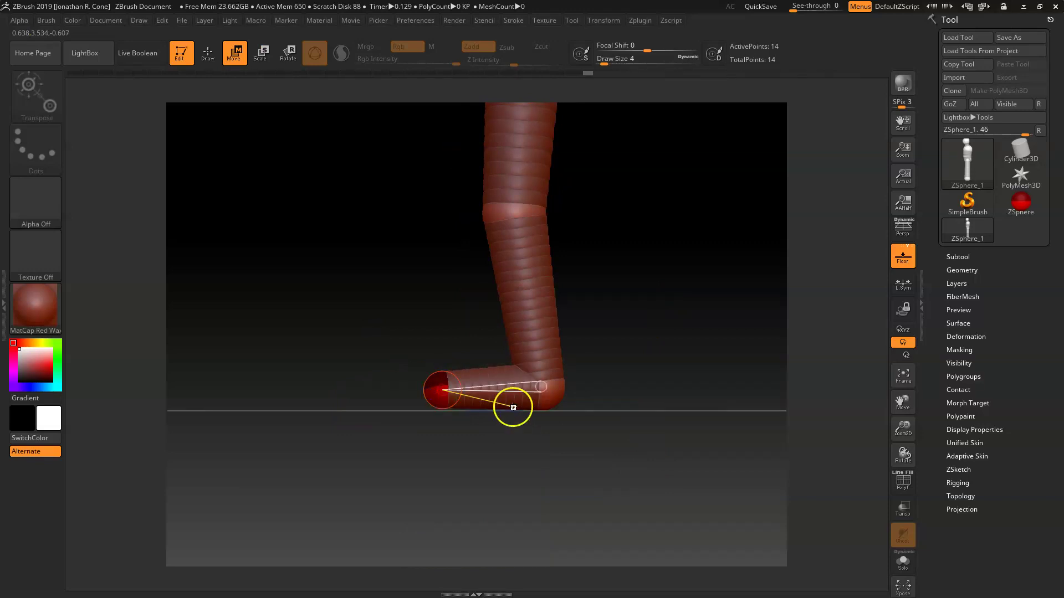
- Insert a ZSphere midway along each foot and lower it slightly to the floor line
{"action": "key", "text": "q"}
{"action": "left_click", "coordinate": [486, 387]}
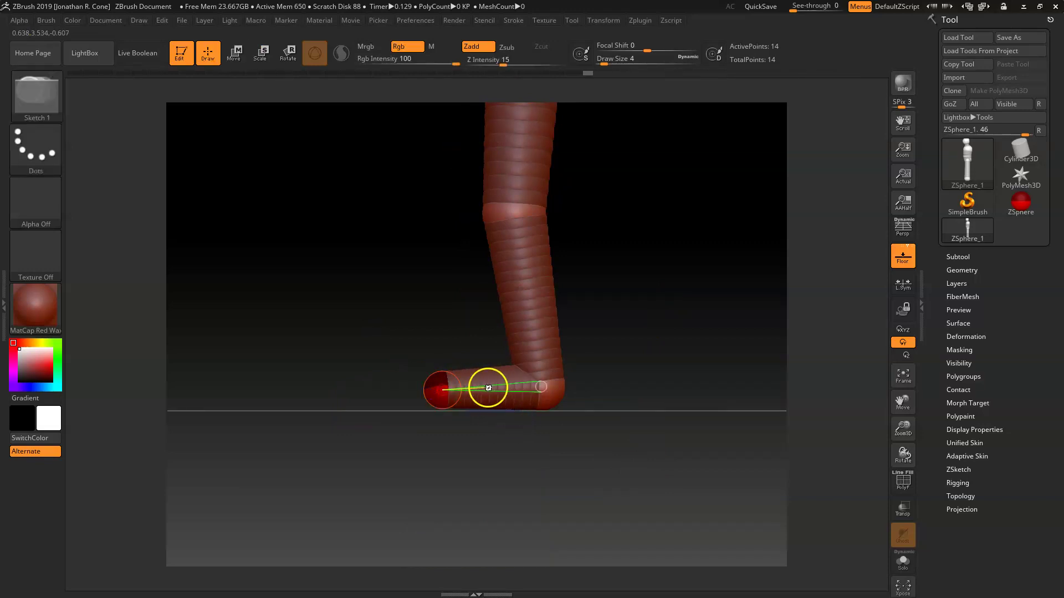
{"action": "key", "text": "w"}
{"action": "left_click_drag", "start_coordinate": [486, 406], "coordinate": [487, 406]}
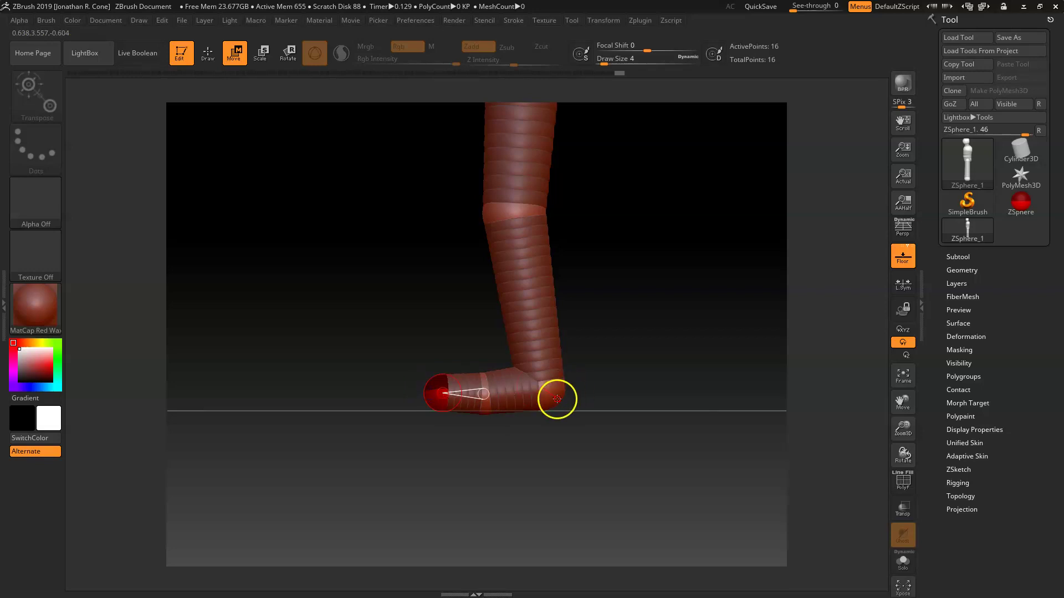
- Scale up the mid-foot ZSpheres slightly to widen the ball of each foot, and preview the adaptive skin
{"action": "left_click_drag", "start_coordinate": [542, 469], "coordinate": [482, 474]}
{"action": "key", "text": "e"}
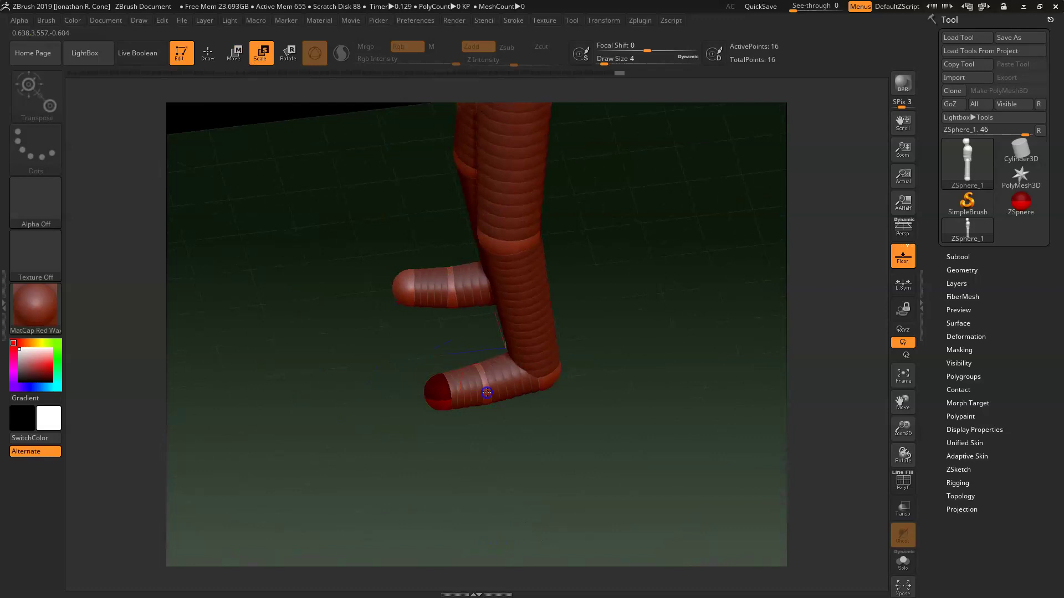
{"action": "left_click_drag", "start_coordinate": [603, 478], "coordinate": [610, 456]}
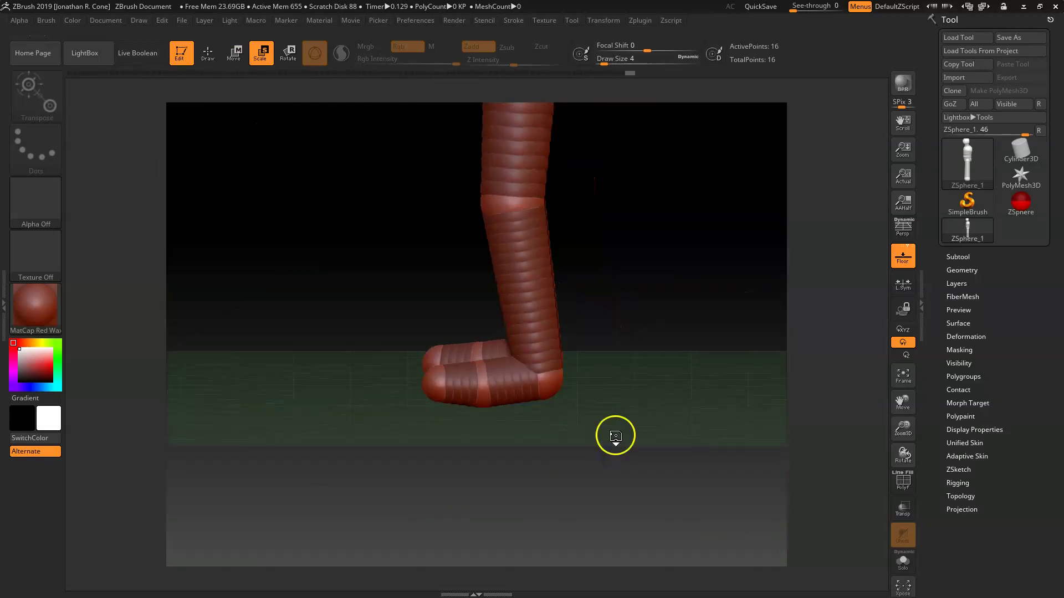
{"action": "key", "text": "a"}
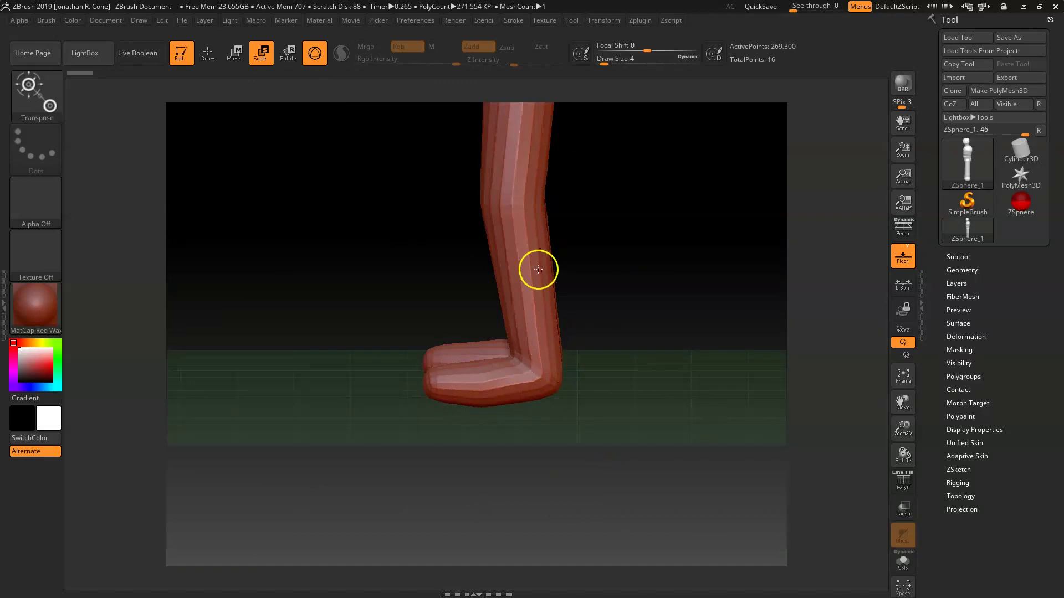
{"action": "key", "text": "a"}
- Draw a heel ZSphere on the back of each ankle, move it into place behind the foot, and preview the adaptive skin
{"action": "left_click_drag", "start_coordinate": [587, 440], "coordinate": [485, 394]}
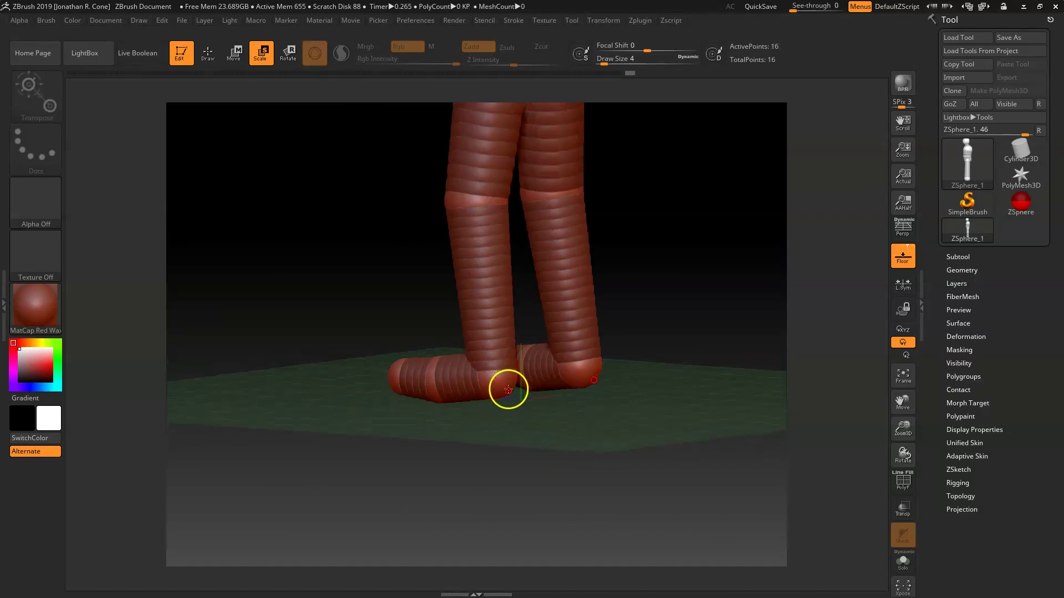
{"action": "key", "text": "q"}
{"action": "left_click_drag", "start_coordinate": [553, 467], "coordinate": [505, 437]}
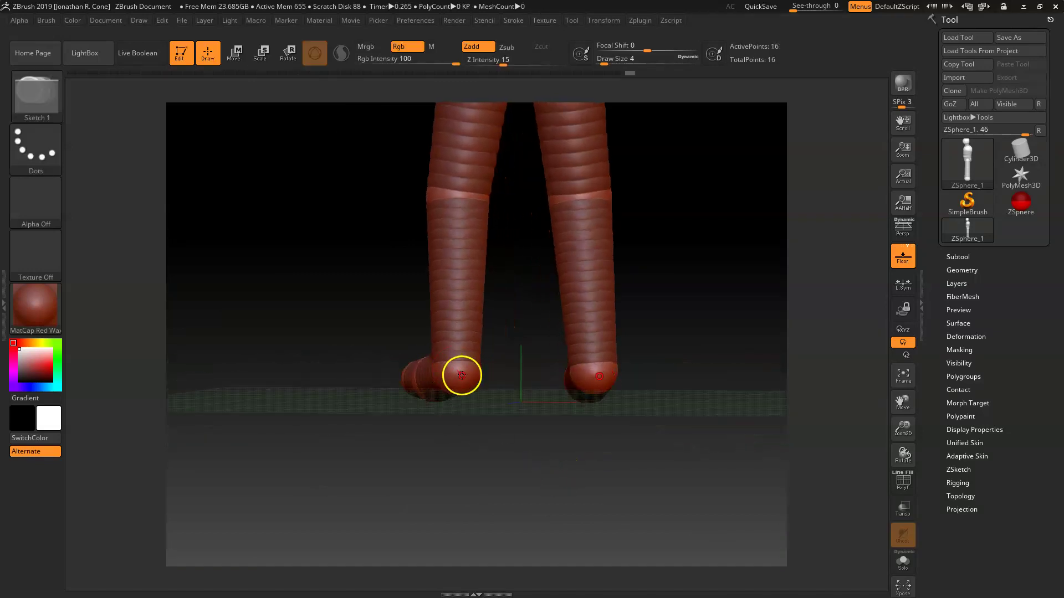
{"action": "left_click_drag", "start_coordinate": [461, 376], "coordinate": [486, 389]}
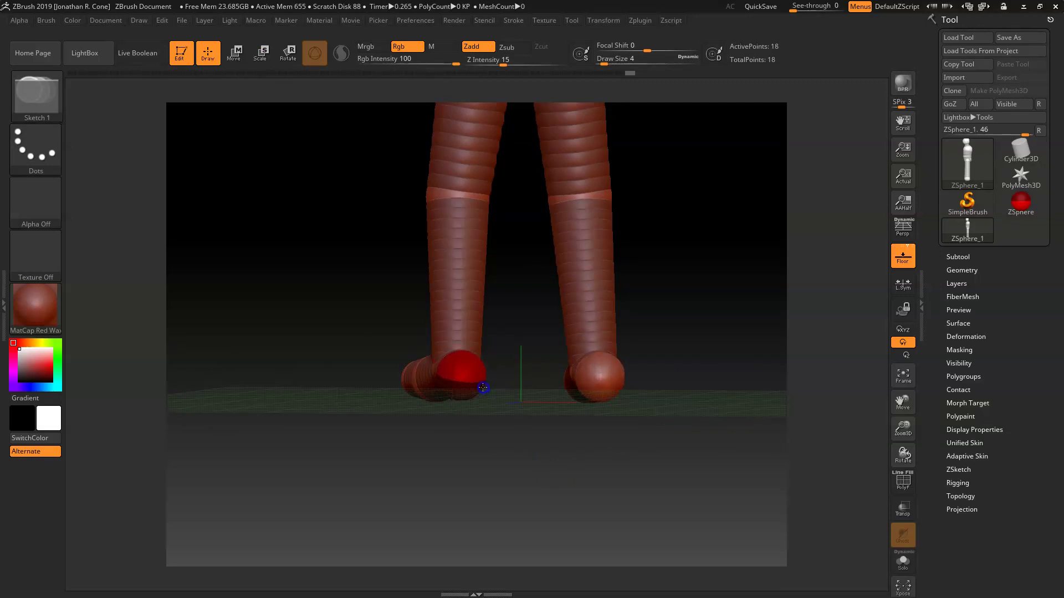
{"action": "mouse_move", "coordinate": [456, 452]}
{"action": "left_mouse_down"}
{"action": "mouse_move", "coordinate": [491, 459]}
{"action": "mouse_move", "coordinate": [504, 446]}
{"action": "left_mouse_up"}
{"action": "key", "text": "w"}
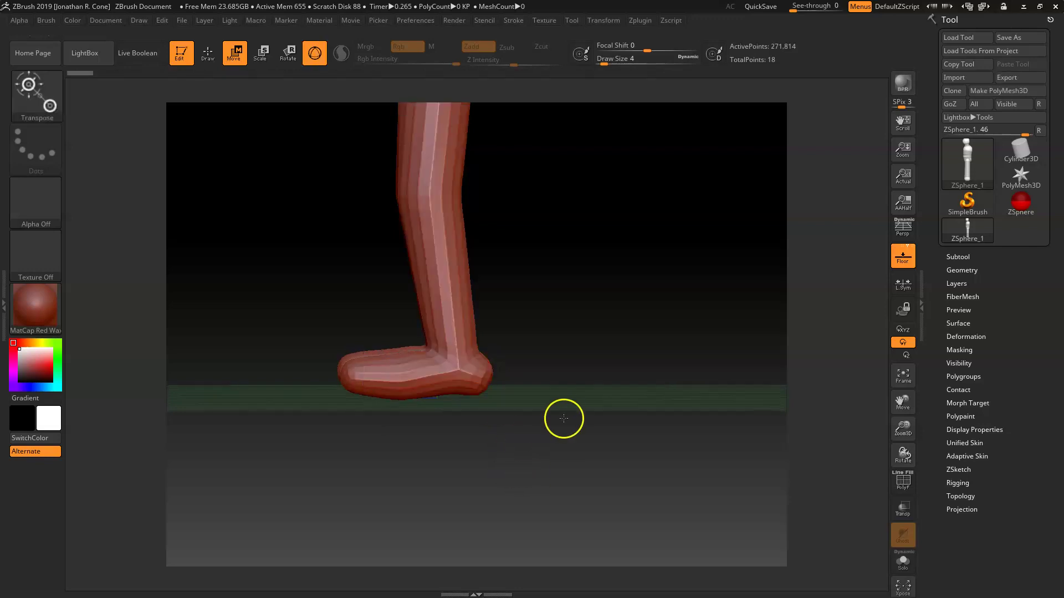
{"action": "key", "text": "a"}
- Turn on perspective and check the whole figure from a three-quarter view
{"action": "left_click_drag", "start_coordinate": [556, 425], "coordinate": [571, 355]}
{"action": "left_click", "coordinate": [903, 227]}
{"action": "key", "text": "a"}
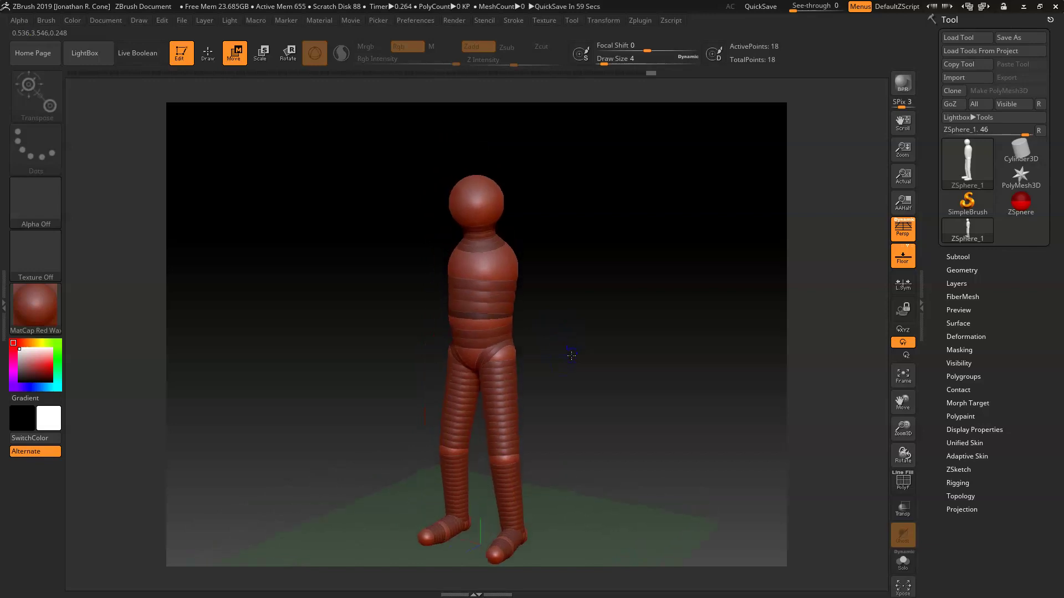
- Save the project to the Desktop as zSphereGuy.zpr
{"action": "key", "text": "ctrl"}
{"action": "key", "text": "ctrl+s"}
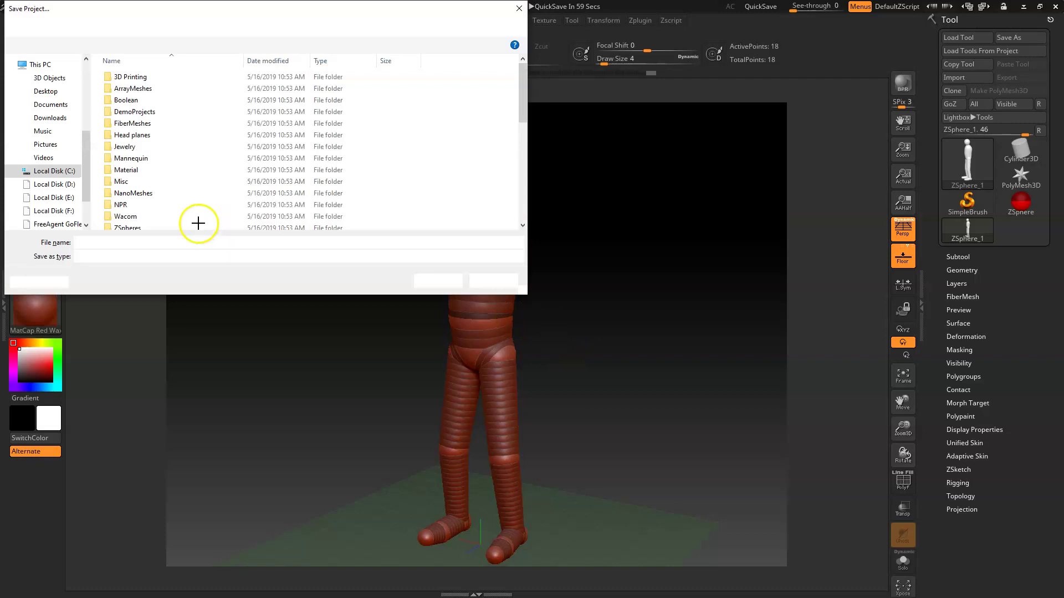
{"action": "left_click", "coordinate": [45, 91]}
{"action": "left_click", "coordinate": [109, 240]}
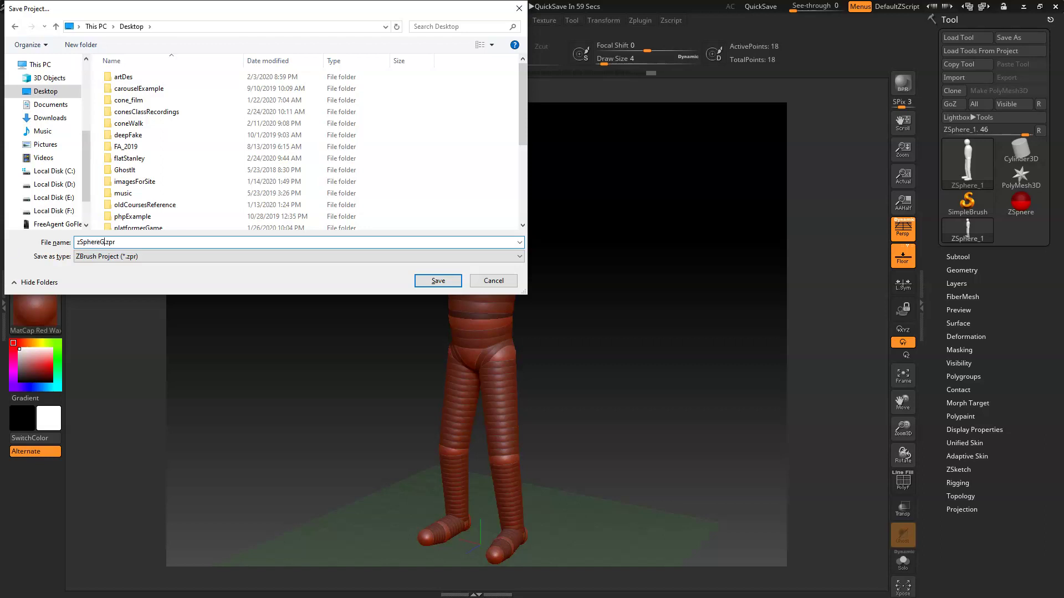
{"action": "key", "text": "Return"}
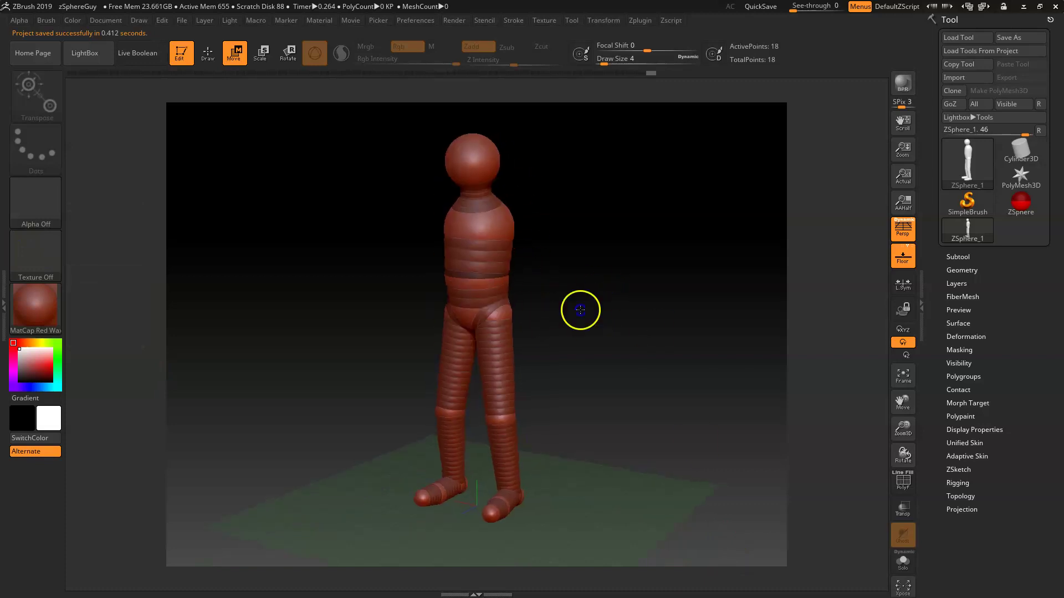
- Draw a shoulder ZSphere on each side of the upper chest and move it outward into position
{"action": "right_click_drag", "start_coordinate": [613, 254], "coordinate": [865, 332], "text": "ctrl"}
{"action": "right_click_drag", "start_coordinate": [568, 285], "coordinate": [574, 289], "text": "alt"}
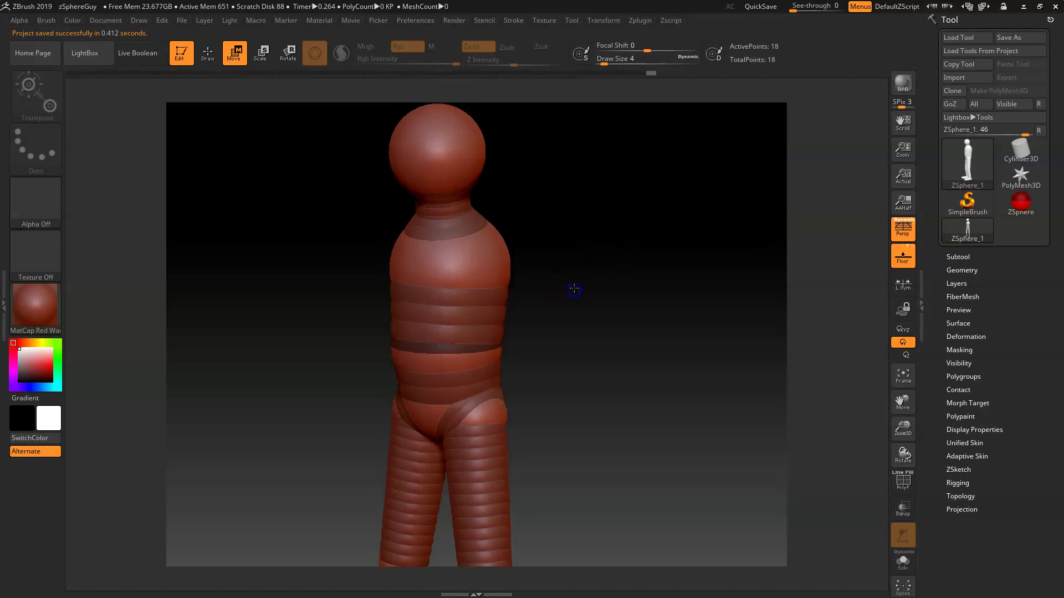
{"action": "key", "text": "q"}
{"action": "left_click_drag", "start_coordinate": [595, 310], "coordinate": [590, 320]}
{"action": "left_click_drag", "start_coordinate": [450, 258], "coordinate": [477, 274]}
{"action": "left_click_drag", "start_coordinate": [614, 313], "coordinate": [677, 308]}
{"action": "key", "text": "w"}
{"action": "left_click_drag", "start_coordinate": [602, 308], "coordinate": [622, 337]}
{"action": "mouse_move", "coordinate": [530, 247]}
{"action": "left_mouse_down"}
{"action": "mouse_move", "coordinate": [542, 240]}
{"action": "mouse_move", "coordinate": [525, 250]}
{"action": "left_mouse_up"}
{"action": "left_click_drag", "start_coordinate": [589, 363], "coordinate": [562, 365]}
{"action": "left_click_drag", "start_coordinate": [623, 348], "coordinate": [643, 349]}
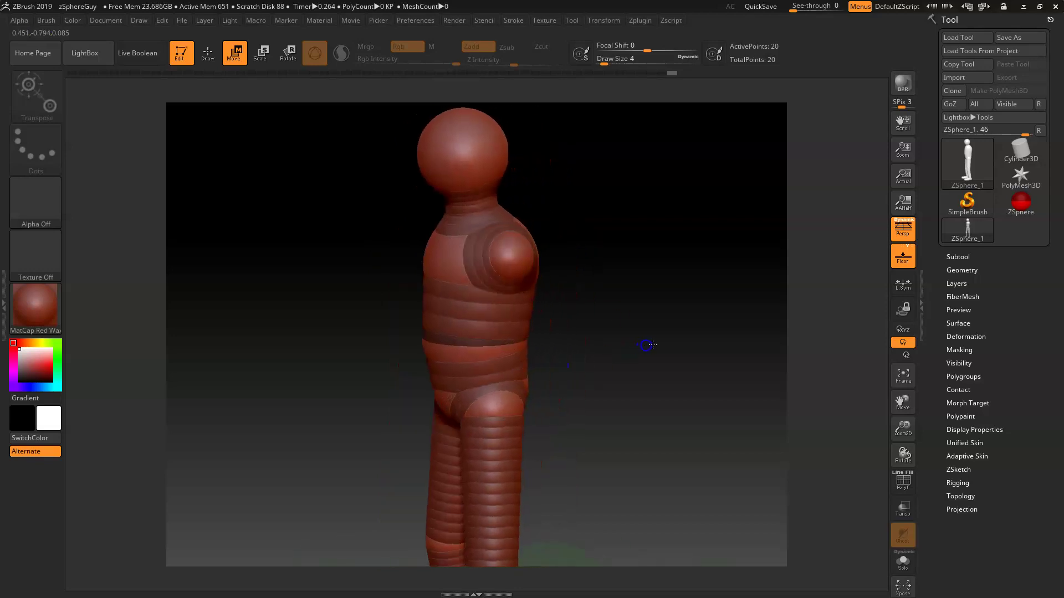
- Draw a ZSphere on each shoulder, turn off perspective, and pull the new sphere down past the hip to form a straight arm
{"action": "key", "text": "q"}
{"action": "left_click_drag", "start_coordinate": [515, 256], "coordinate": [538, 270]}
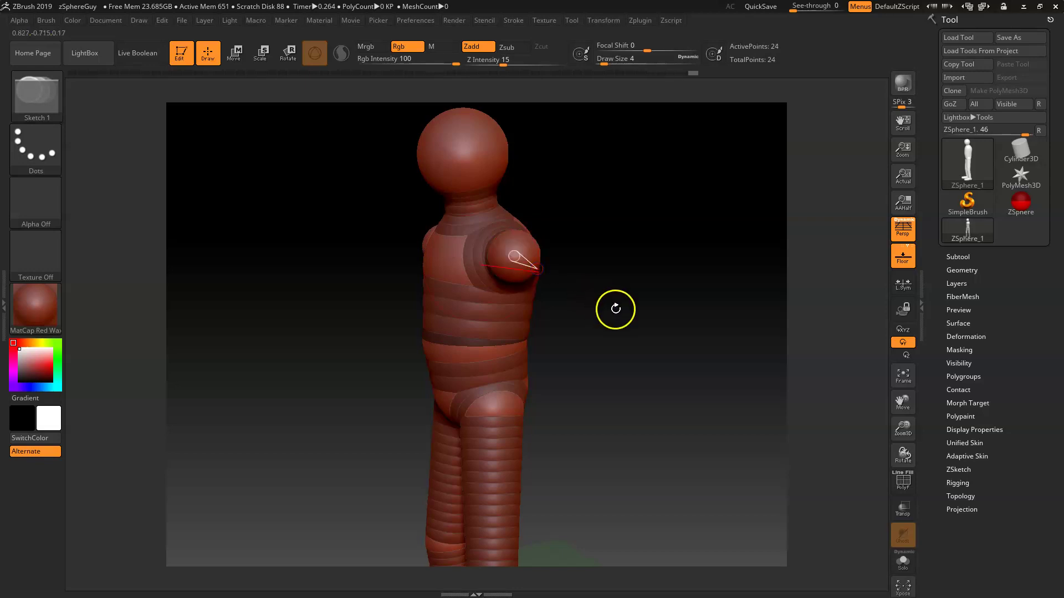
{"action": "key", "text": "ctrl+z"}
{"action": "mouse_move", "coordinate": [618, 316]}
{"action": "left_mouse_down"}
{"action": "mouse_move", "coordinate": [608, 323]}
{"action": "mouse_move", "coordinate": [539, 305]}
{"action": "mouse_move", "coordinate": [587, 314]}
{"action": "left_mouse_up"}
{"action": "key", "text": "w"}
{"action": "key", "text": "p"}
{"action": "left_click_drag", "start_coordinate": [510, 259], "coordinate": [514, 376]}
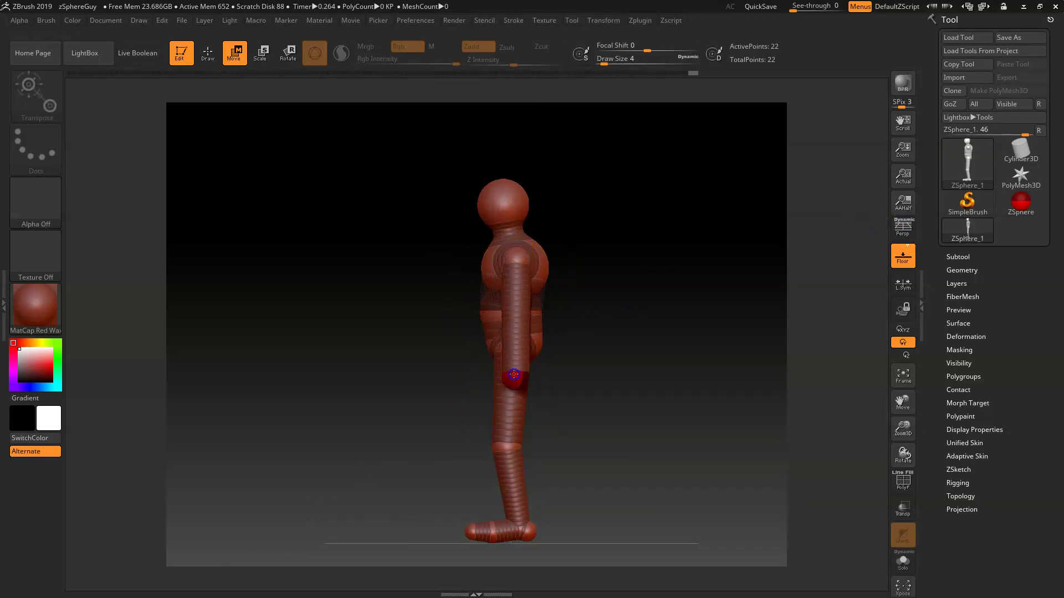
- Move the wrist ZSpheres outward away from the hips and scale them down to taper the arms
{"action": "left_click_drag", "start_coordinate": [634, 304], "coordinate": [674, 311]}
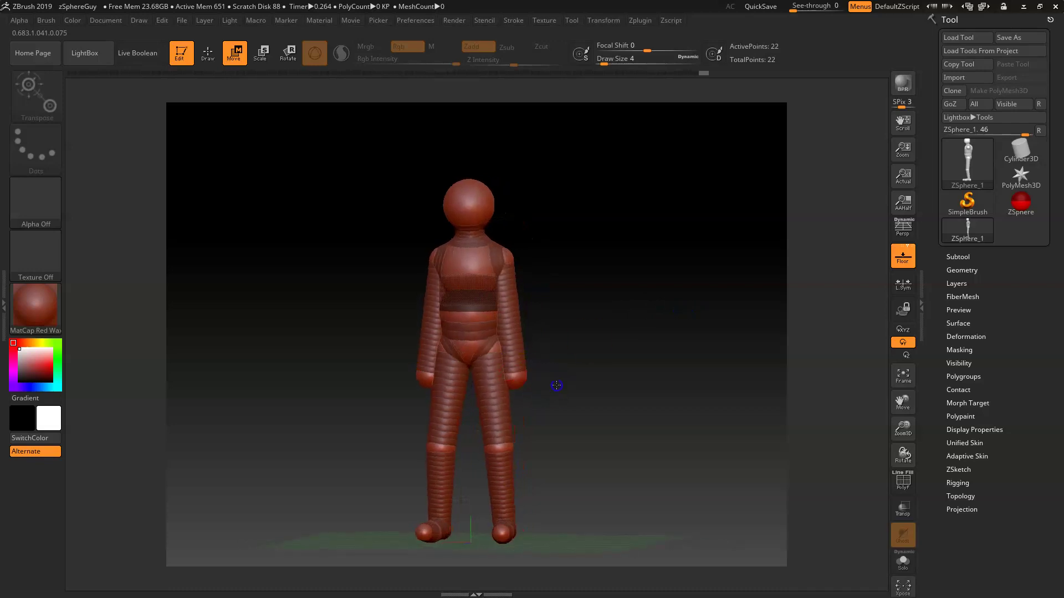
{"action": "left_click_drag", "start_coordinate": [522, 380], "coordinate": [566, 370]}
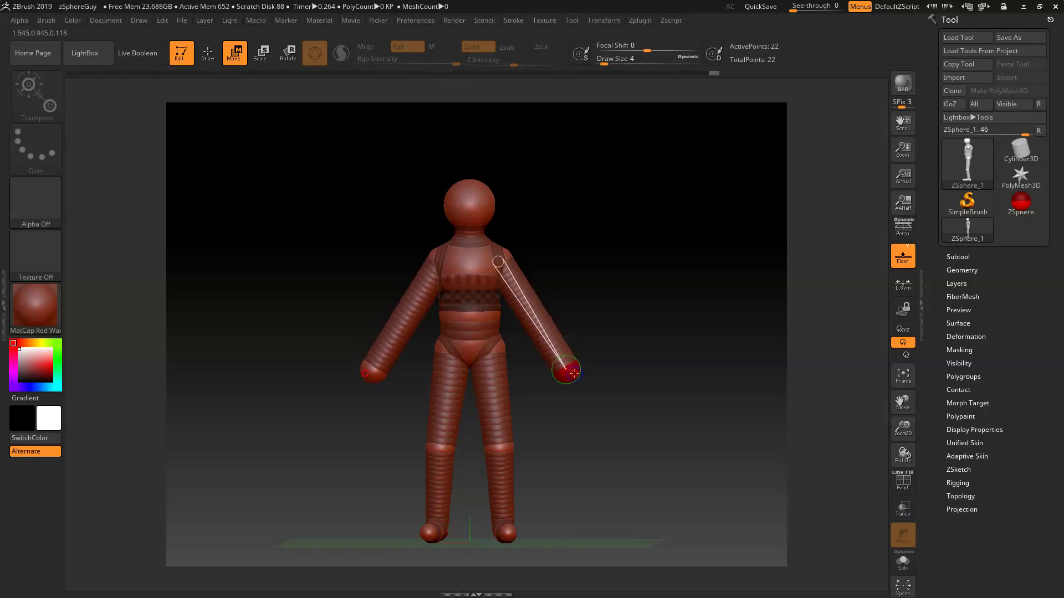
{"action": "key", "text": "e"}
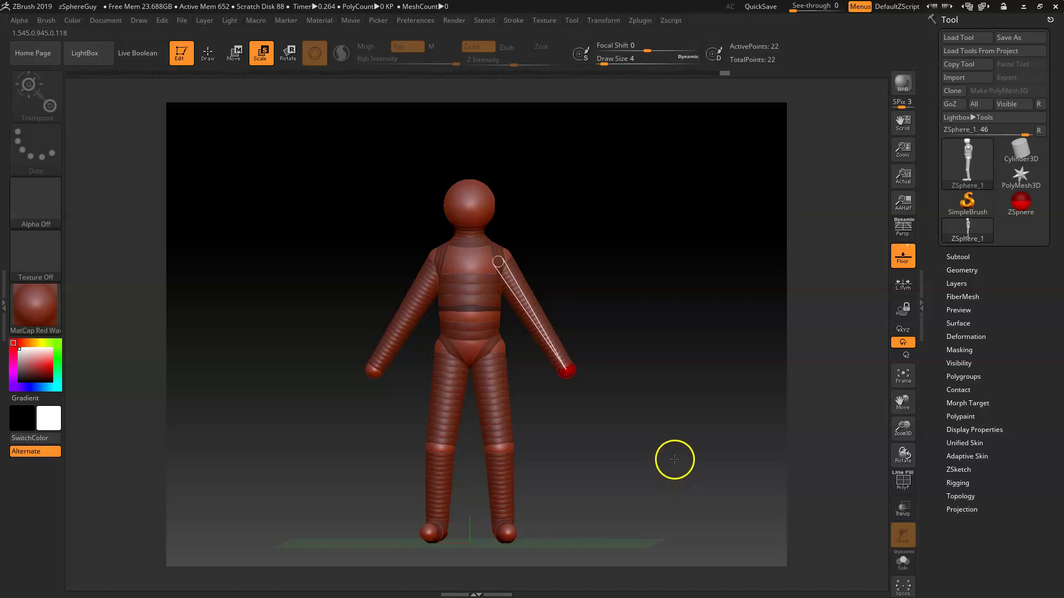
- Raise the wrist ZSpheres slightly in the side view to shorten the arms, and preview the adaptive skin
{"action": "left_click_drag", "start_coordinate": [674, 458], "coordinate": [613, 447]}
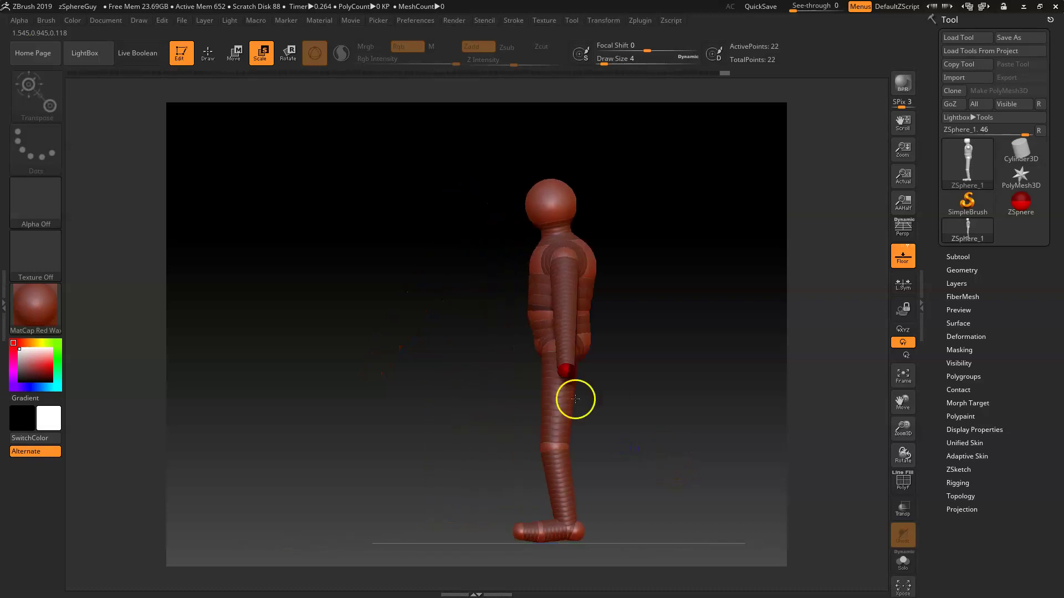
{"action": "key", "text": "w"}
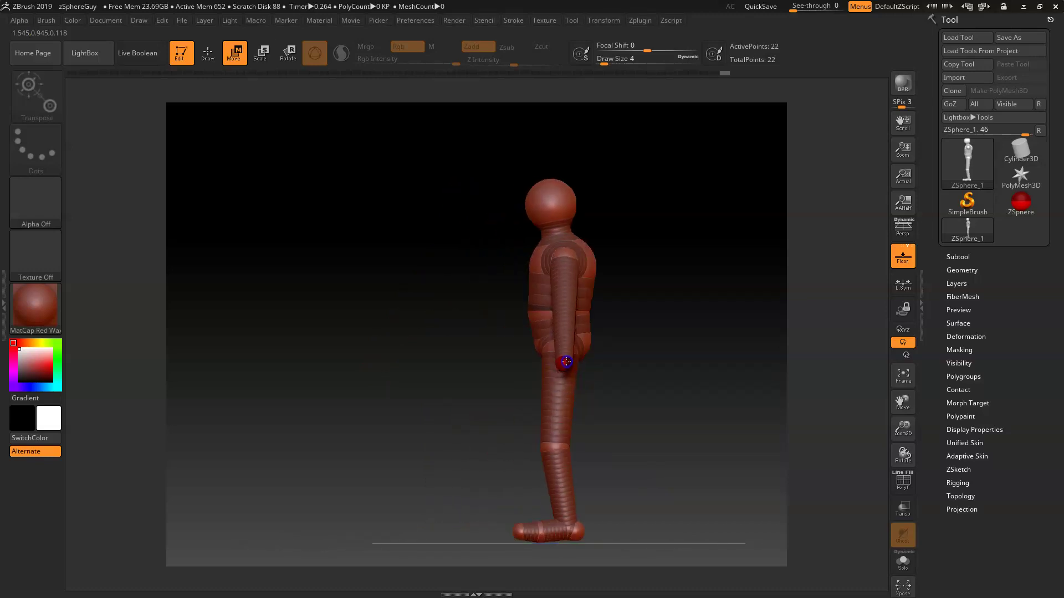
{"action": "left_click_drag", "start_coordinate": [646, 404], "coordinate": [598, 427]}
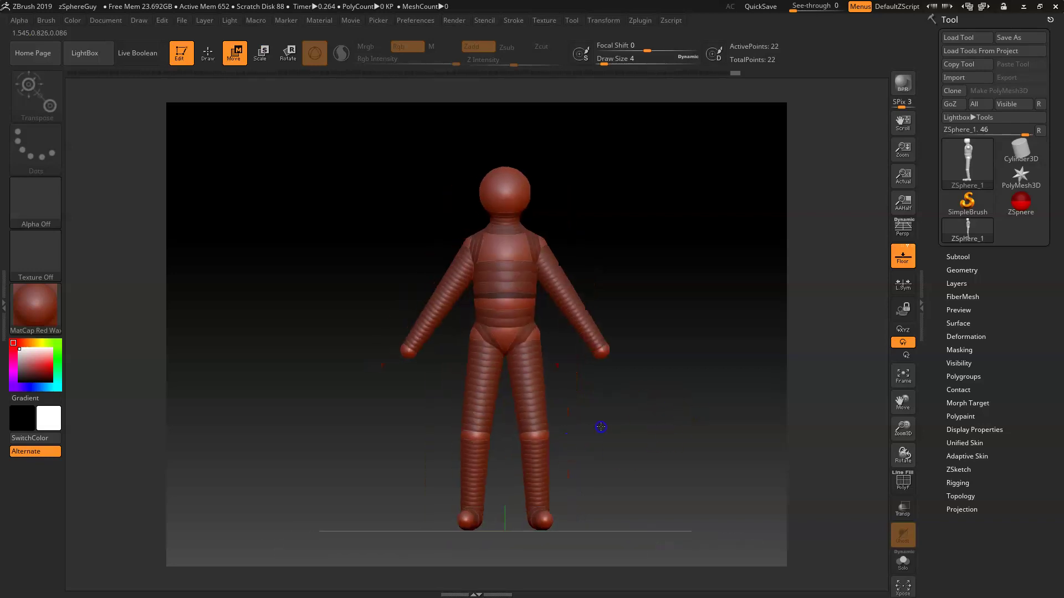
{"action": "left_click_drag", "start_coordinate": [715, 425], "coordinate": [599, 449]}
{"action": "key", "text": "a"}
{"action": "key", "text": "a"}
- Insert an elbow ZSphere midway along each arm and move it slightly backward to bend the arm
{"action": "left_click_drag", "start_coordinate": [641, 375], "coordinate": [643, 382]}
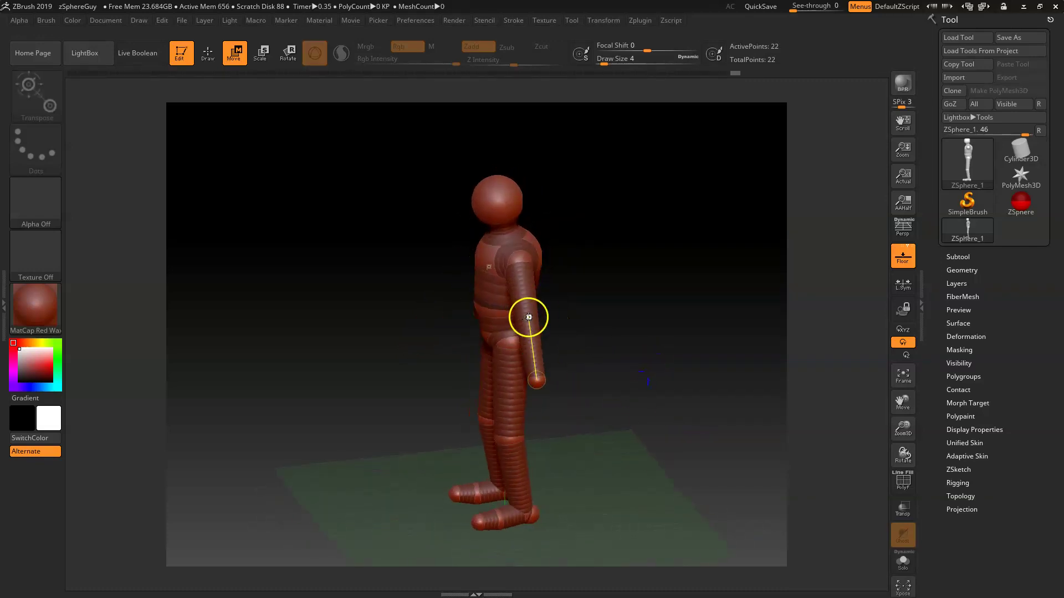
{"action": "key", "text": "q"}
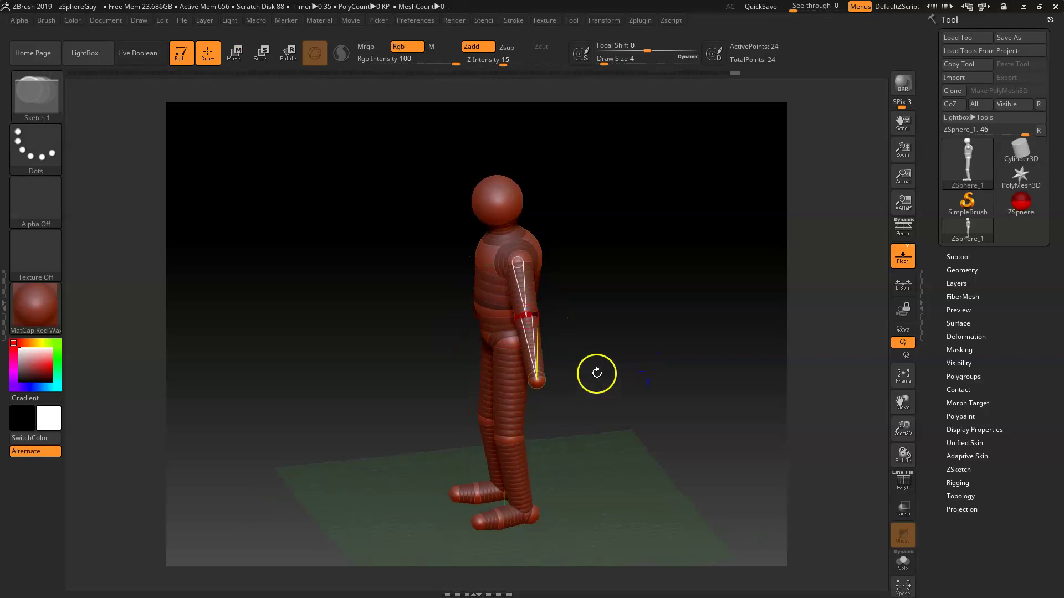
{"action": "left_click_drag", "start_coordinate": [599, 371], "coordinate": [643, 357]}
{"action": "key", "text": "w"}
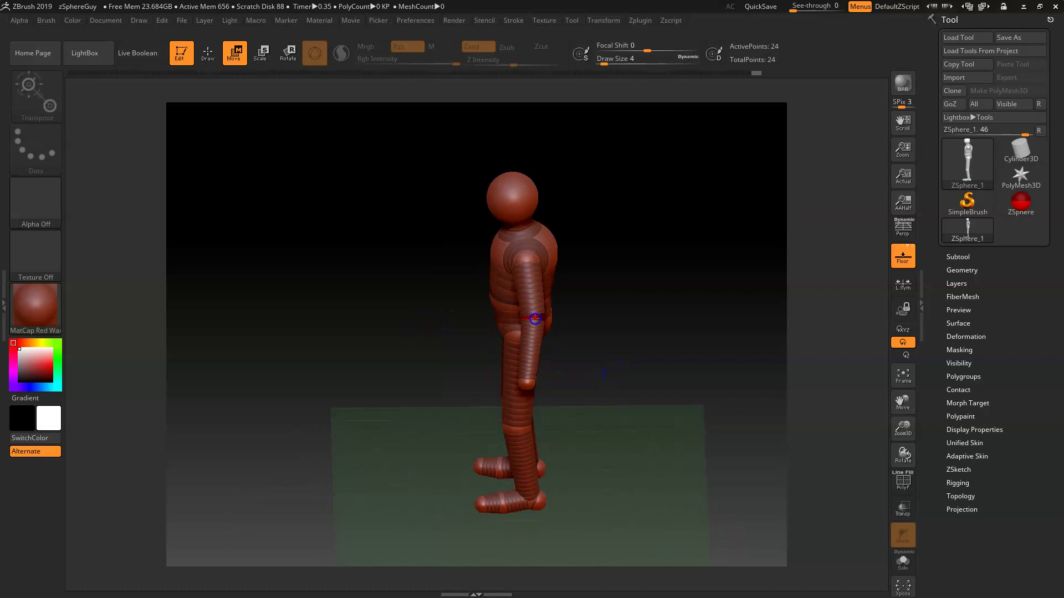
{"action": "left_click_drag", "start_coordinate": [560, 355], "coordinate": [660, 329]}
- Draw a hand ZSphere on the end of each wrist and move it outward along the forearm's direction
{"action": "left_click_drag", "start_coordinate": [636, 375], "coordinate": [682, 429]}
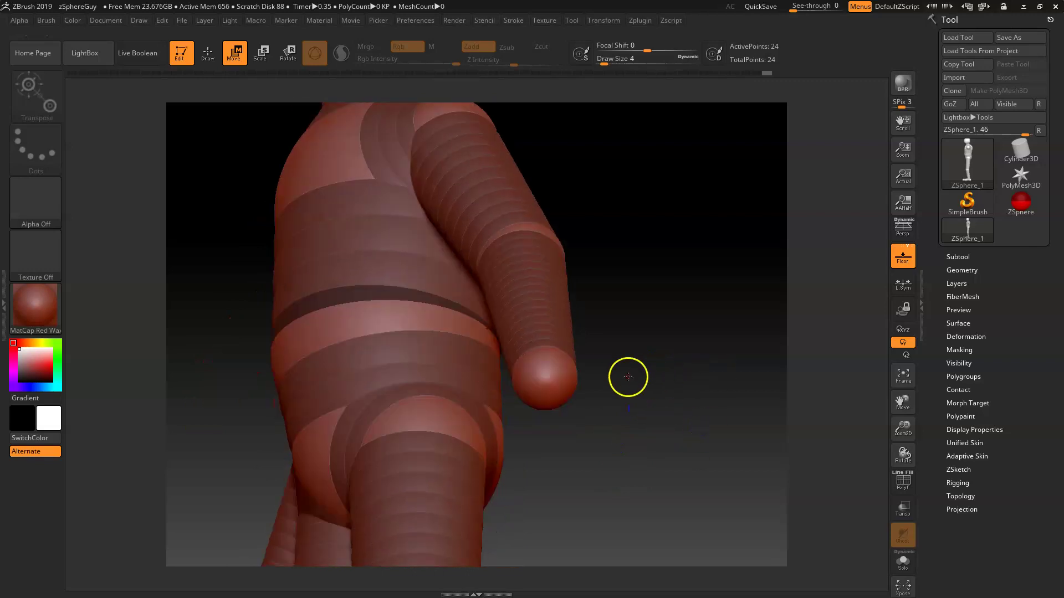
{"action": "key", "text": "q"}
{"action": "left_click_drag", "start_coordinate": [542, 390], "coordinate": [569, 402]}
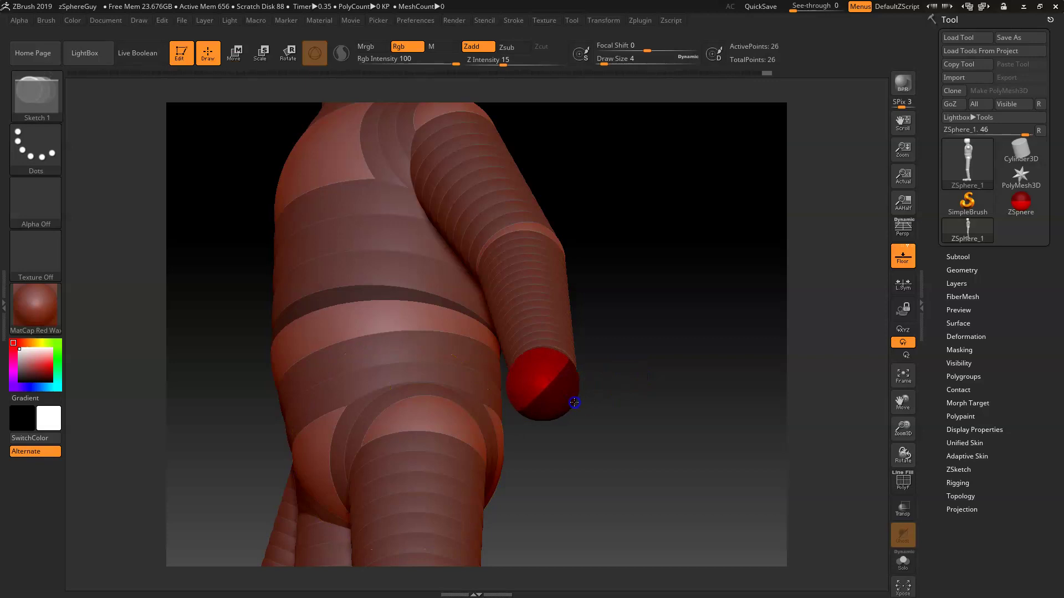
{"action": "mouse_move", "coordinate": [634, 451]}
{"action": "left_mouse_down"}
{"action": "mouse_move", "coordinate": [630, 435]}
{"action": "mouse_move", "coordinate": [653, 409]}
{"action": "mouse_move", "coordinate": [644, 469]}
{"action": "left_mouse_up"}
{"action": "key", "text": "w"}
{"action": "left_click_drag", "start_coordinate": [523, 419], "coordinate": [531, 431]}
{"action": "left_click_drag", "start_coordinate": [687, 427], "coordinate": [707, 427]}
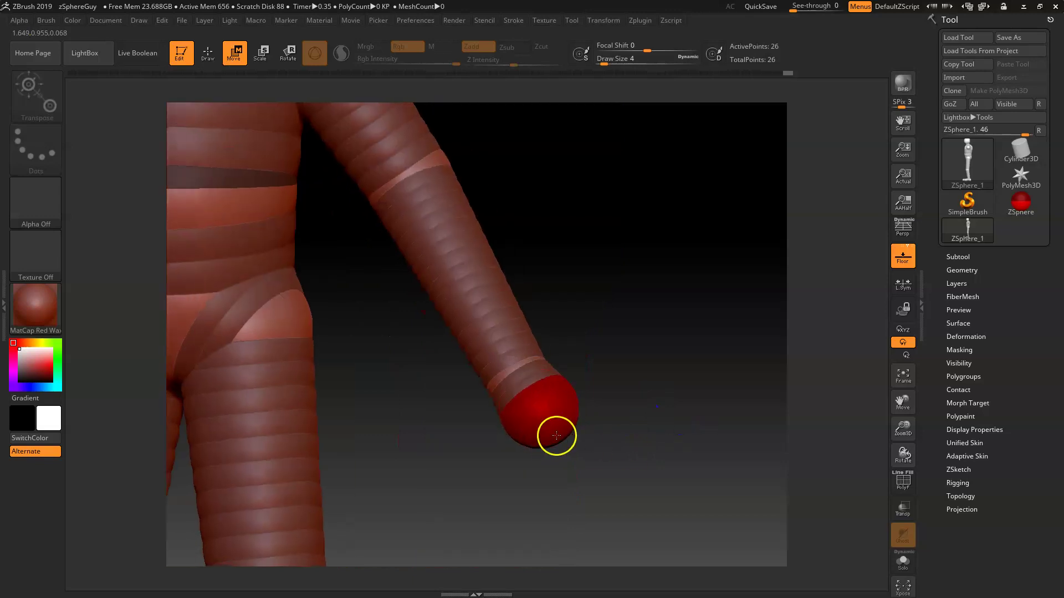
- Draw a small ZSphere on the front side of each hand and adjust its position on the palm
{"action": "left_click_drag", "start_coordinate": [620, 501], "coordinate": [619, 439]}
{"action": "key", "text": "q"}
{"action": "mouse_move", "coordinate": [585, 496]}
{"action": "left_mouse_down"}
{"action": "mouse_move", "coordinate": [593, 482]}
{"action": "mouse_move", "coordinate": [549, 488]}
{"action": "mouse_move", "coordinate": [573, 480]}
{"action": "mouse_move", "coordinate": [510, 451]}
{"action": "mouse_move", "coordinate": [517, 458]}
{"action": "mouse_move", "coordinate": [535, 450]}
{"action": "mouse_move", "coordinate": [511, 441]}
{"action": "mouse_move", "coordinate": [535, 458]}
{"action": "mouse_move", "coordinate": [561, 456]}
{"action": "left_mouse_up"}
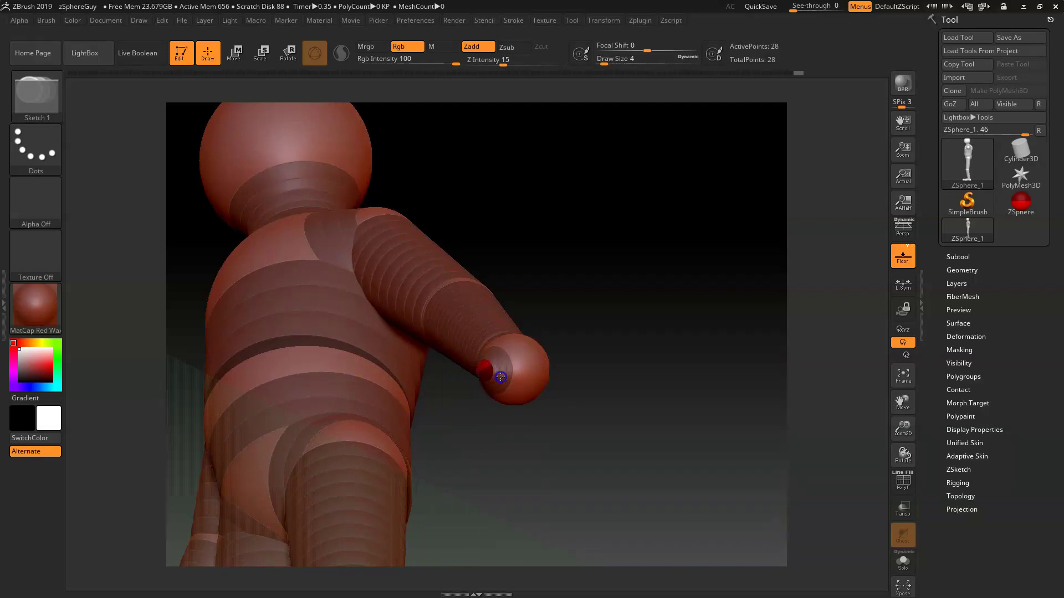
{"action": "key", "text": "w"}
{"action": "mouse_move", "coordinate": [527, 450]}
{"action": "left_mouse_down"}
{"action": "mouse_move", "coordinate": [527, 464]}
{"action": "mouse_move", "coordinate": [546, 465]}
{"action": "mouse_move", "coordinate": [486, 425]}
{"action": "left_mouse_up"}
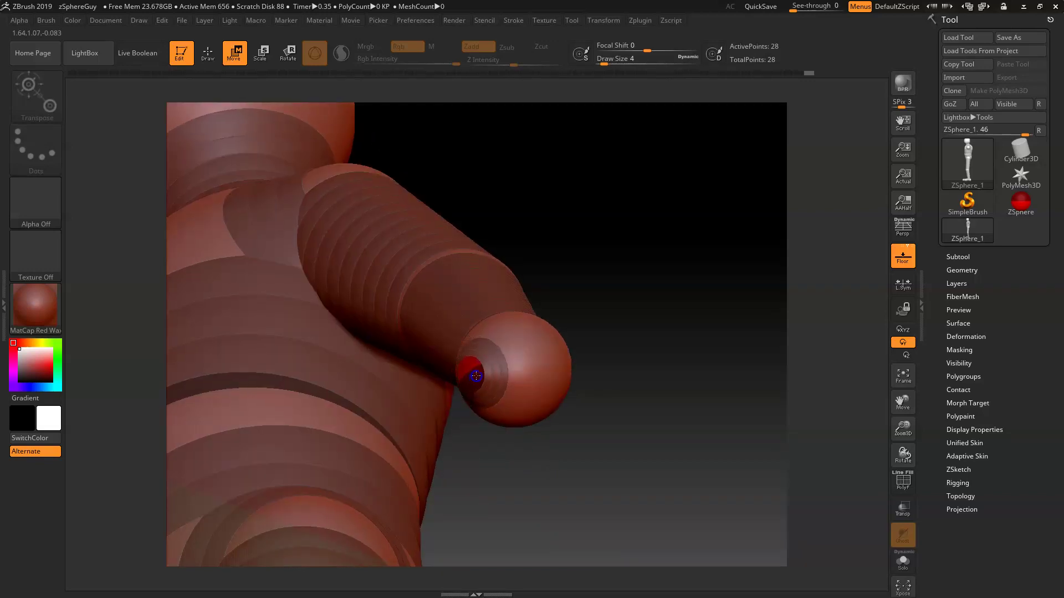
{"action": "left_click_drag", "start_coordinate": [582, 535], "coordinate": [465, 386]}
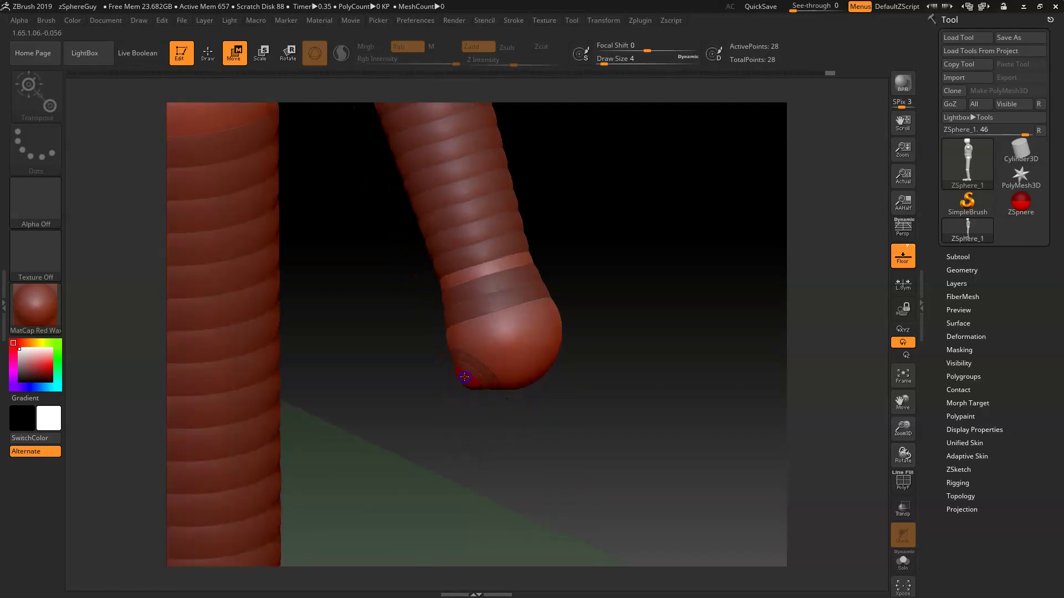
- Draw a small index-finger ZSphere on the lower end of each hand beside the thumb base and adjust its position
{"action": "left_click_drag", "start_coordinate": [504, 438], "coordinate": [493, 332]}
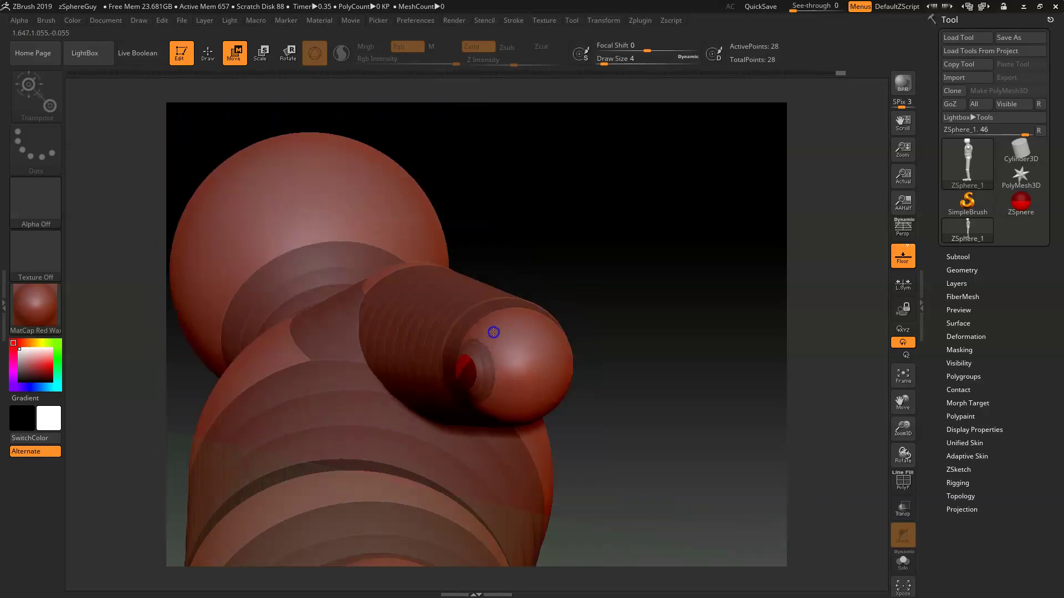
{"action": "left_click_drag", "start_coordinate": [589, 302], "coordinate": [566, 311]}
{"action": "key", "text": "q"}
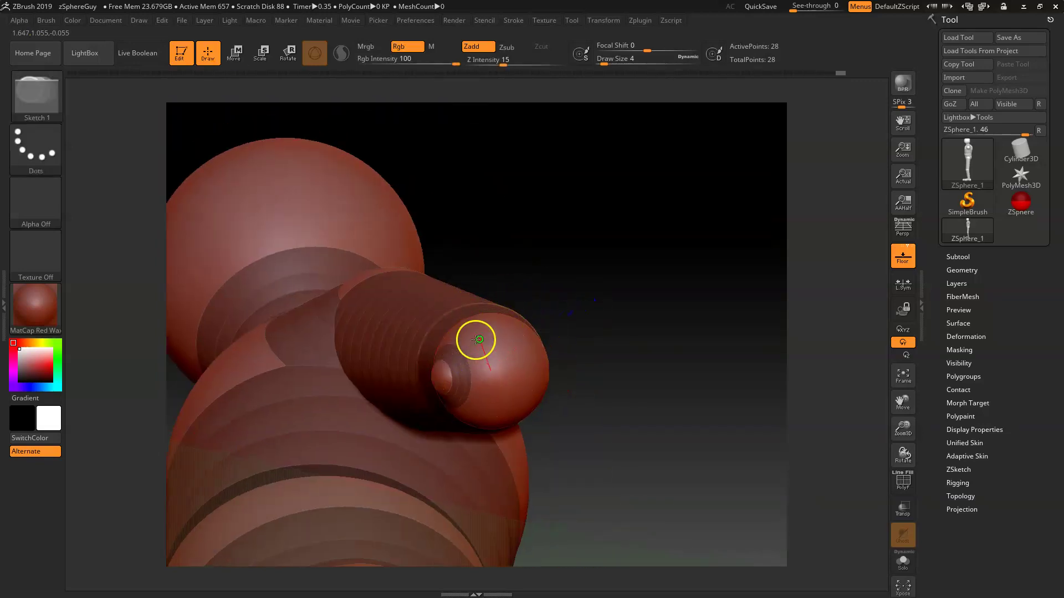
{"action": "left_click_drag", "start_coordinate": [482, 334], "coordinate": [494, 341]}
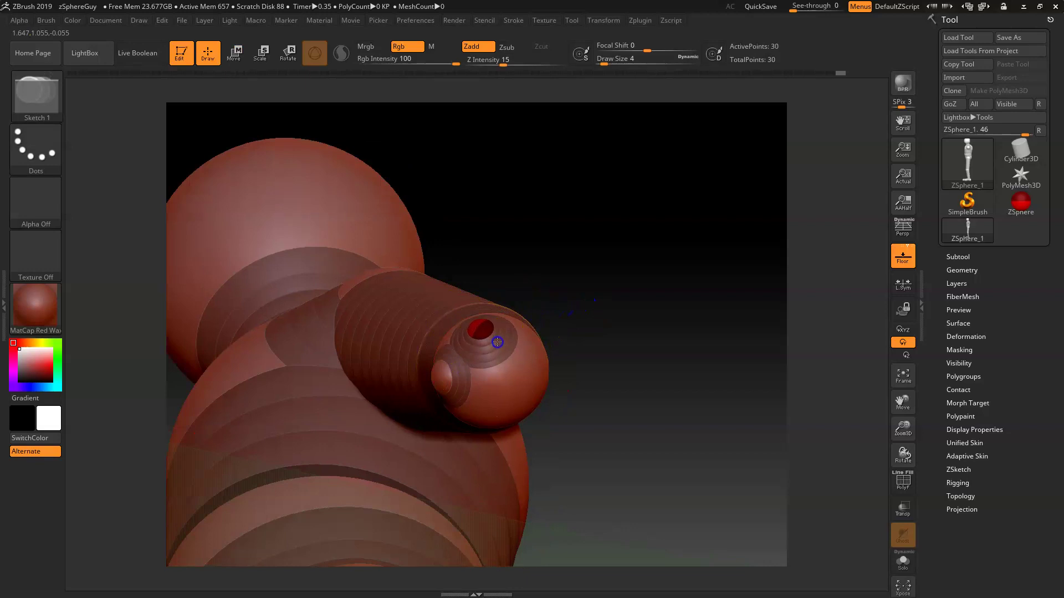
{"action": "key", "text": "w"}
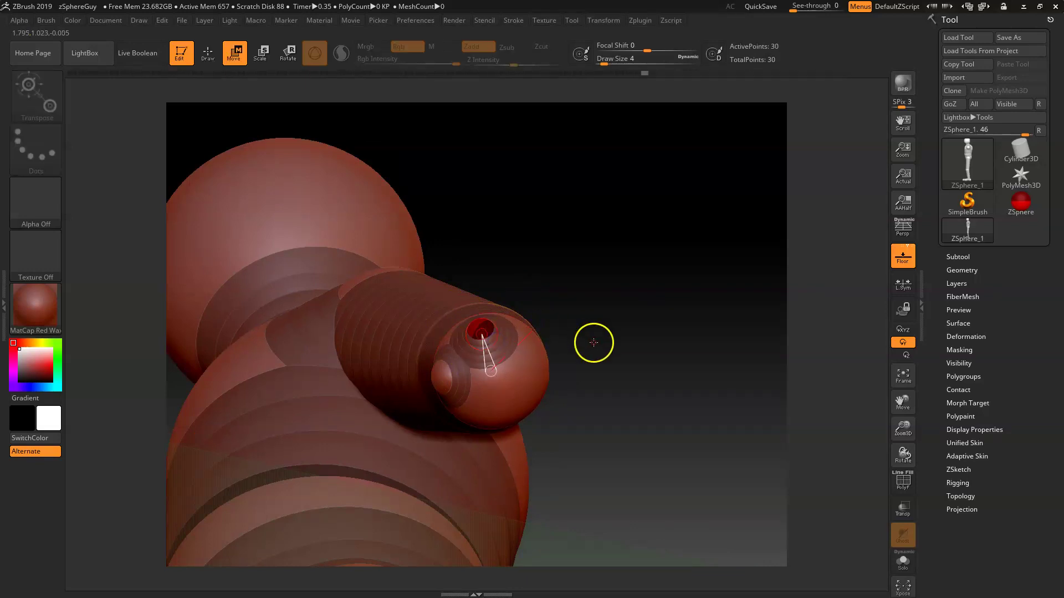
{"action": "left_click_drag", "start_coordinate": [594, 342], "coordinate": [590, 305]}
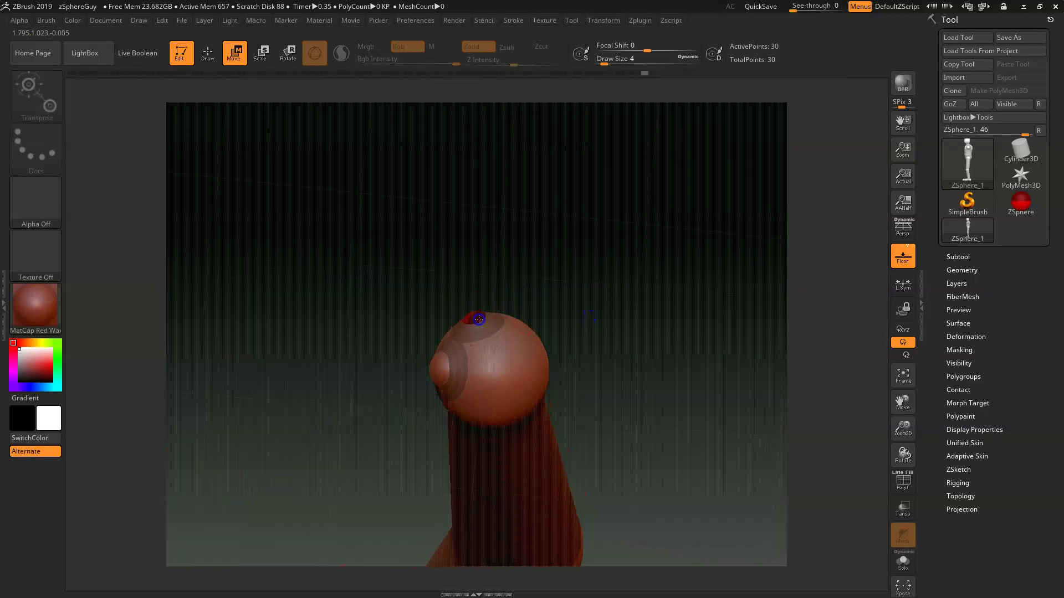
{"action": "mouse_move", "coordinate": [554, 318]}
{"action": "left_mouse_down"}
{"action": "mouse_move", "coordinate": [577, 316]}
{"action": "mouse_move", "coordinate": [570, 347]}
{"action": "mouse_move", "coordinate": [582, 360]}
{"action": "left_mouse_up"}
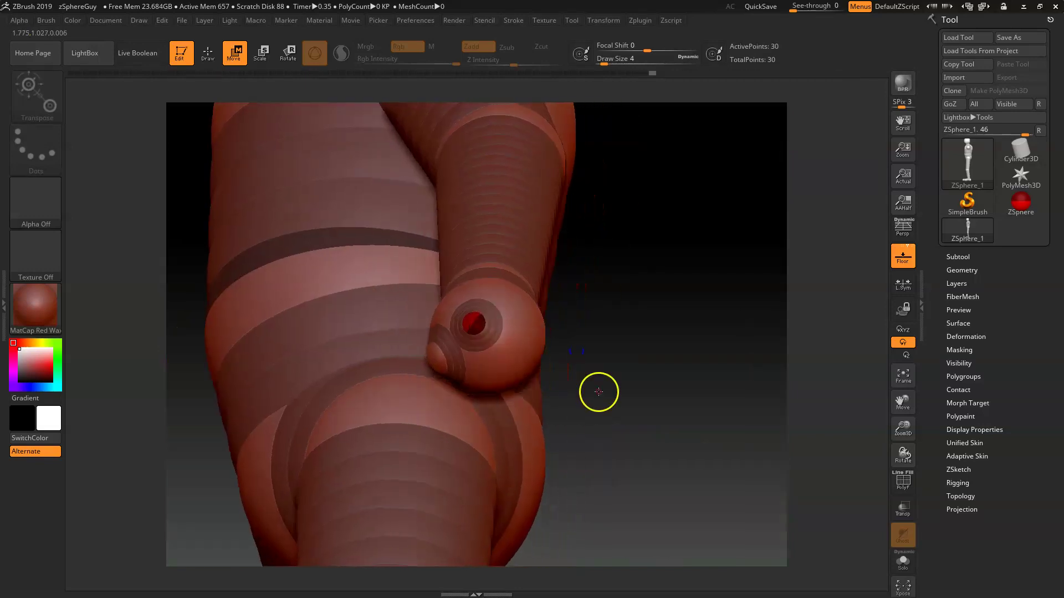
- Draw a middle-finger base ZSphere beside the index-finger base on each hand and adjust its position
{"action": "key", "text": "q"}
{"action": "left_click_drag", "start_coordinate": [645, 411], "coordinate": [514, 318]}
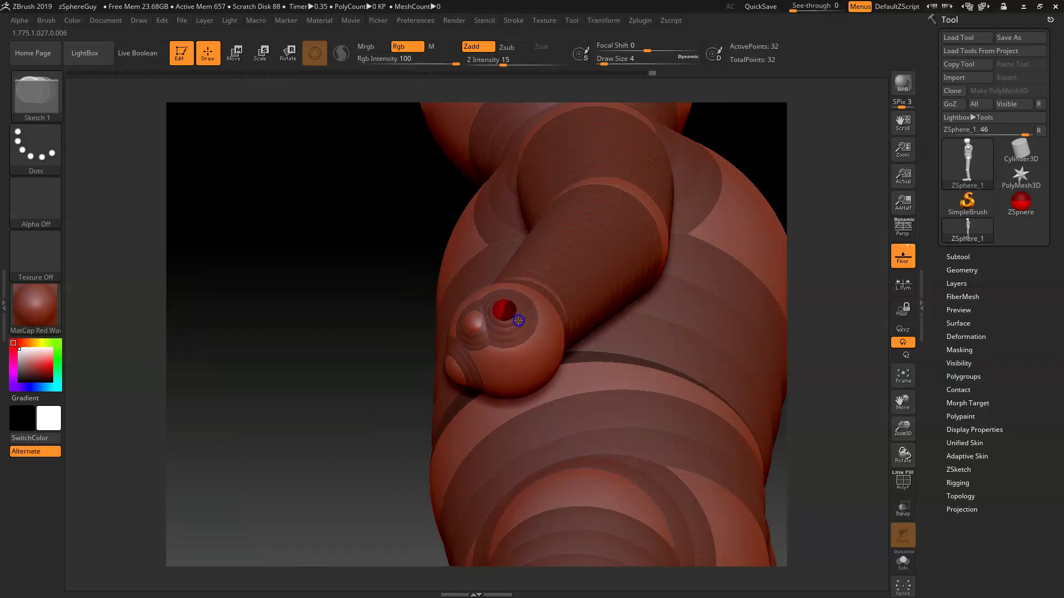
{"action": "key", "text": "w"}
{"action": "left_click_drag", "start_coordinate": [352, 352], "coordinate": [361, 314]}
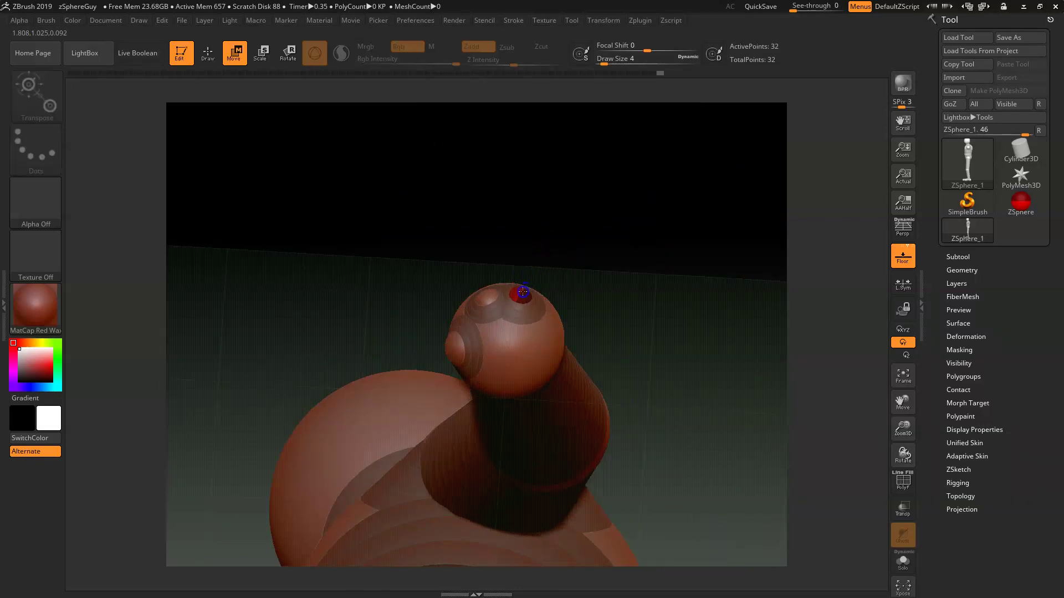
{"action": "left_click_drag", "start_coordinate": [554, 273], "coordinate": [589, 216]}
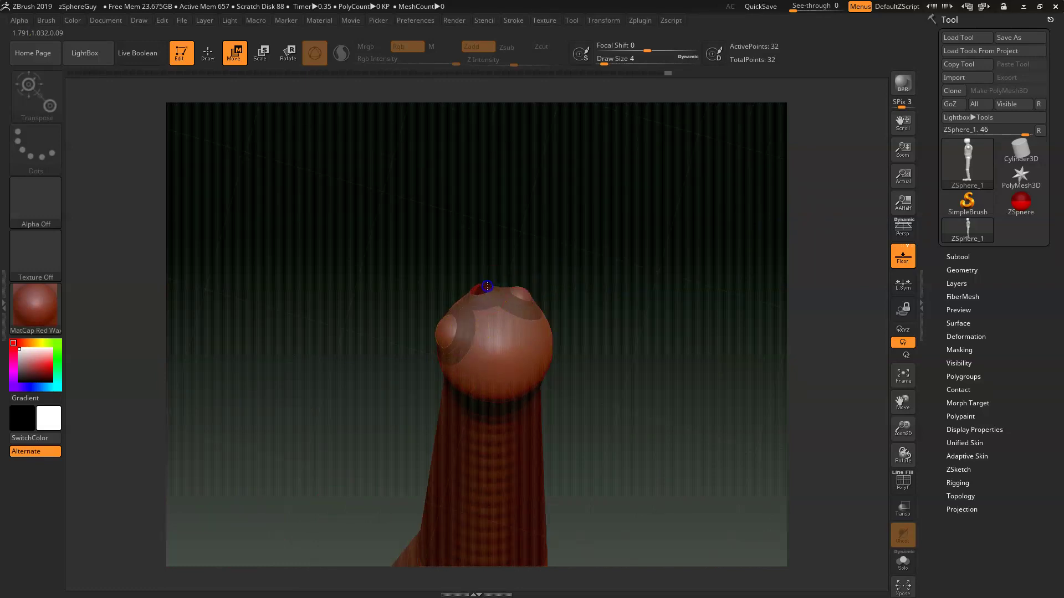
{"action": "left_click_drag", "start_coordinate": [532, 293], "coordinate": [610, 311]}
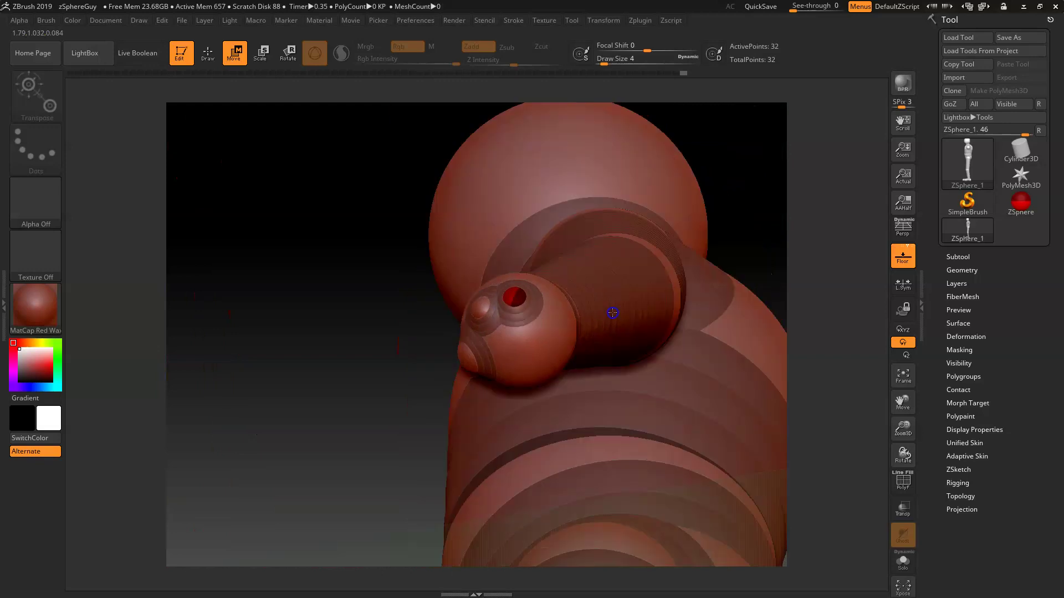
{"action": "key", "text": "e"}
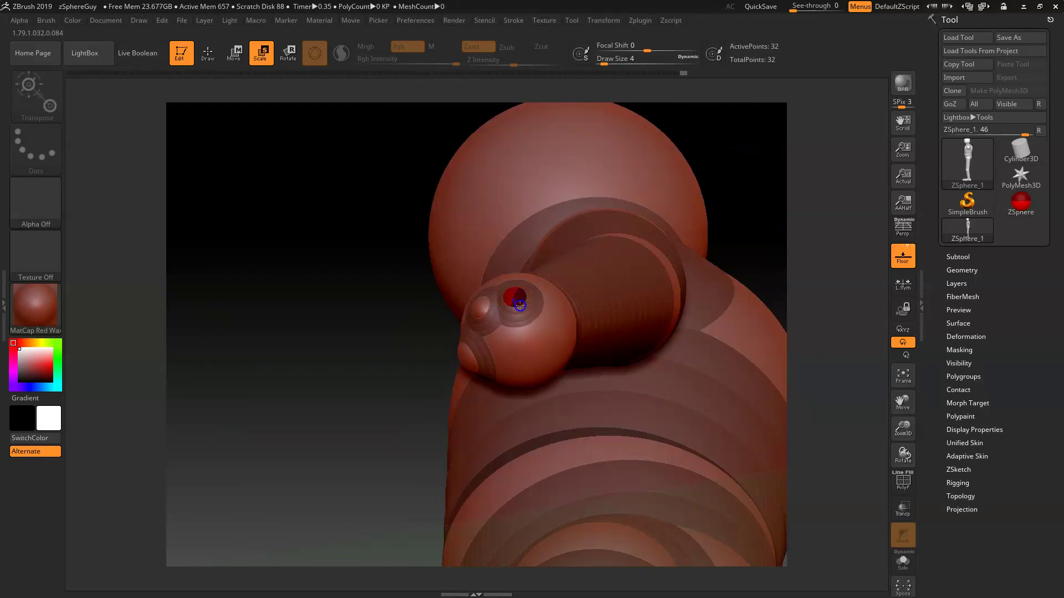
- Draw a ring-finger base ZSphere next to the middle-finger base on each hand and move it closer in line with the others
{"action": "key", "text": "q"}
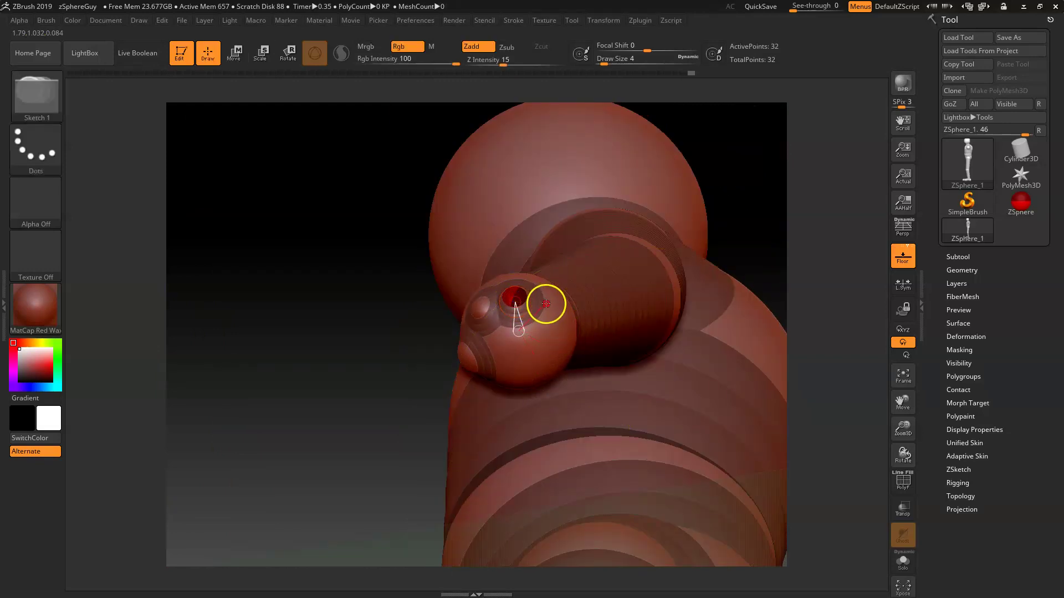
{"action": "left_click_drag", "start_coordinate": [548, 307], "coordinate": [558, 317]}
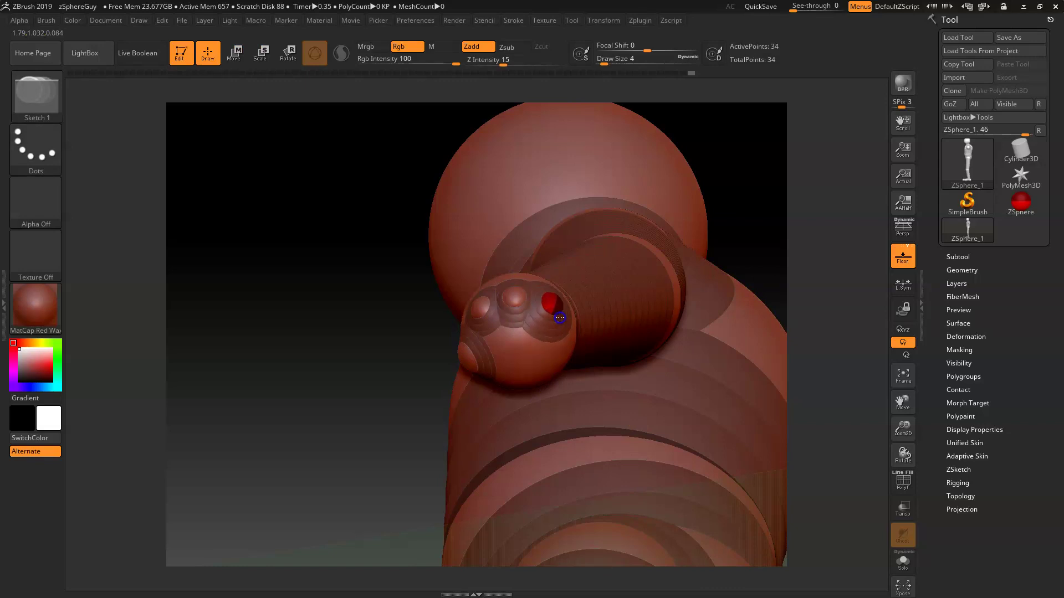
{"action": "key", "text": "w"}
{"action": "left_click_drag", "start_coordinate": [214, 261], "coordinate": [345, 258]}
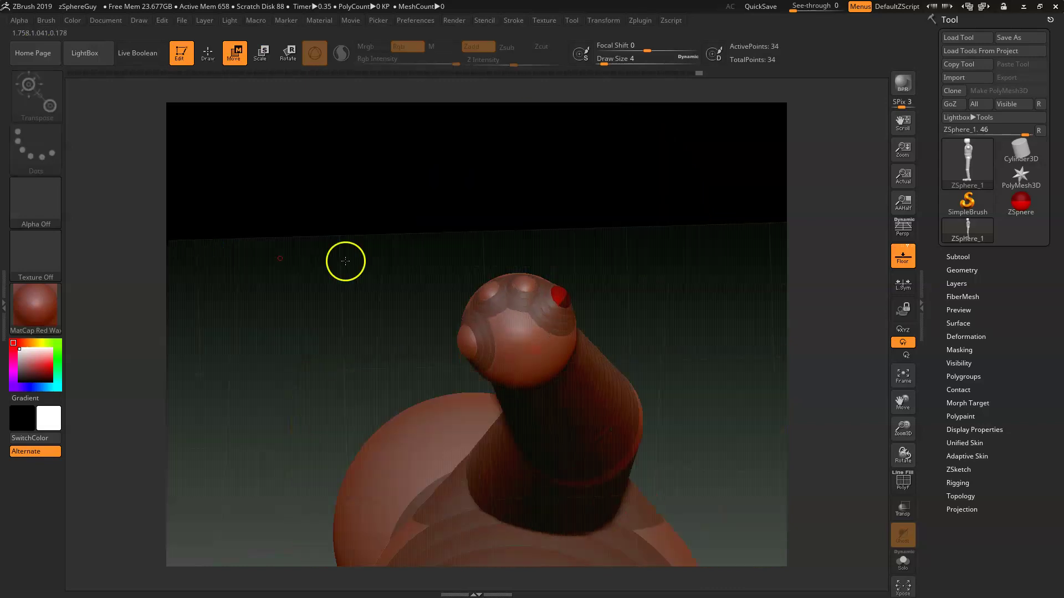
{"action": "left_click_drag", "start_coordinate": [542, 291], "coordinate": [556, 293]}
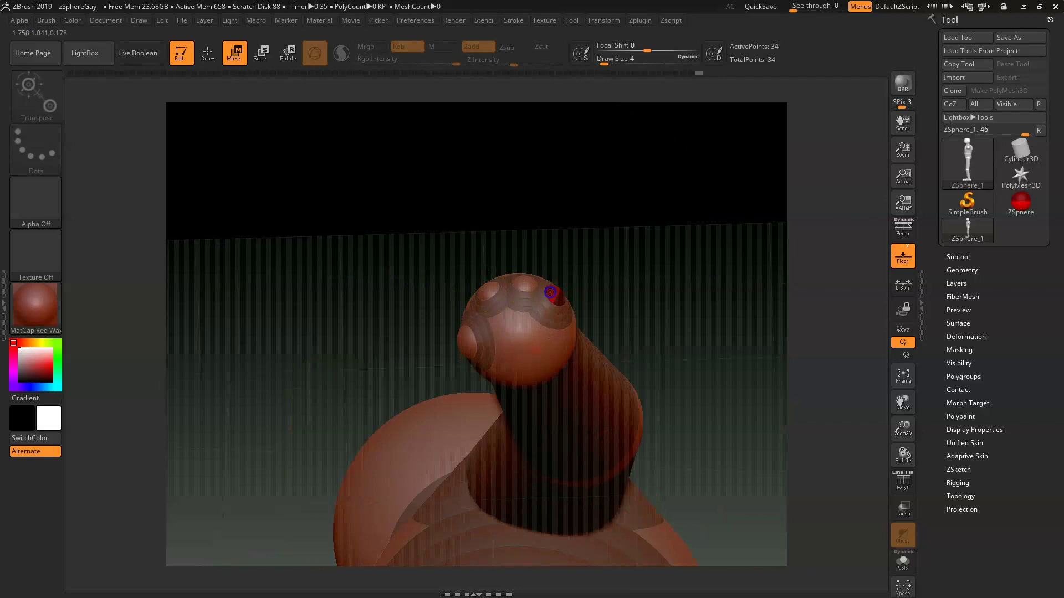
{"action": "mouse_move", "coordinate": [548, 296]}
{"action": "left_mouse_down"}
{"action": "mouse_move", "coordinate": [660, 330]}
{"action": "mouse_move", "coordinate": [610, 340]}
{"action": "left_mouse_up"}
- Draw a little-finger base ZSphere at the outer end of the finger row on each hand and adjust its position
{"action": "key", "text": "q"}
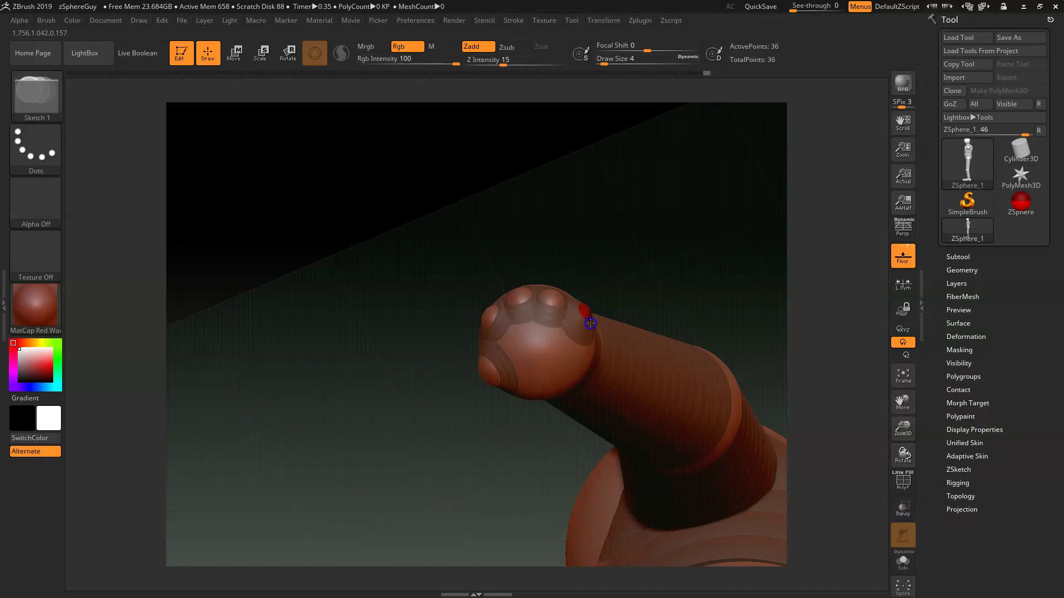
{"action": "key", "text": "w"}
{"action": "mouse_move", "coordinate": [623, 290]}
{"action": "left_mouse_down"}
{"action": "mouse_move", "coordinate": [670, 274]}
{"action": "mouse_move", "coordinate": [663, 299]}
{"action": "mouse_move", "coordinate": [569, 322]}
{"action": "mouse_move", "coordinate": [615, 388]}
{"action": "mouse_move", "coordinate": [629, 468]}
{"action": "mouse_move", "coordinate": [622, 450]}
{"action": "mouse_move", "coordinate": [598, 442]}
{"action": "mouse_move", "coordinate": [594, 465]}
{"action": "left_mouse_up"}
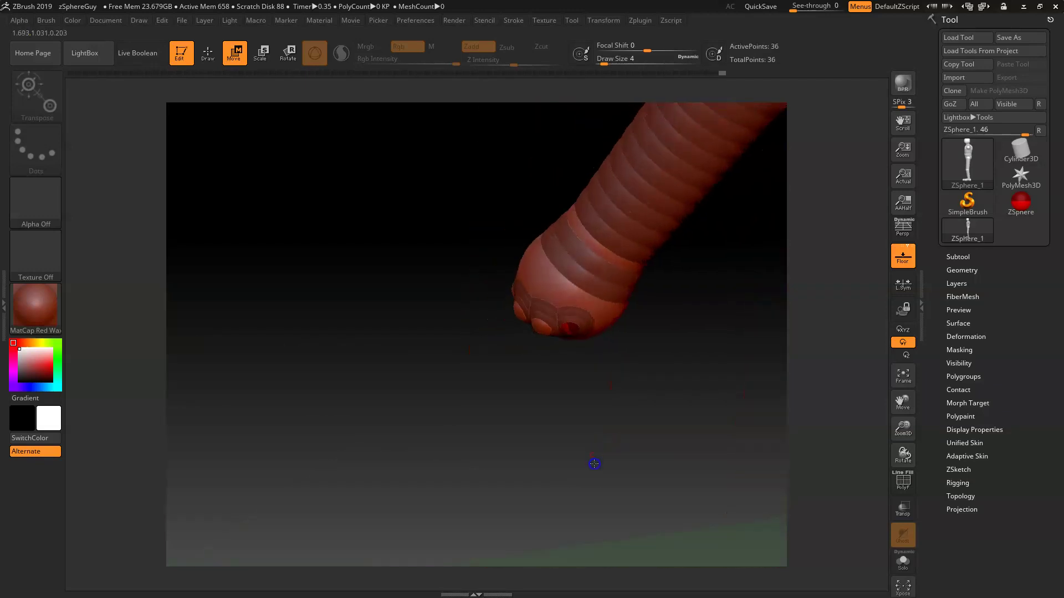
{"action": "left_click_drag", "start_coordinate": [570, 334], "coordinate": [601, 178]}
{"action": "left_click_drag", "start_coordinate": [688, 156], "coordinate": [681, 183]}
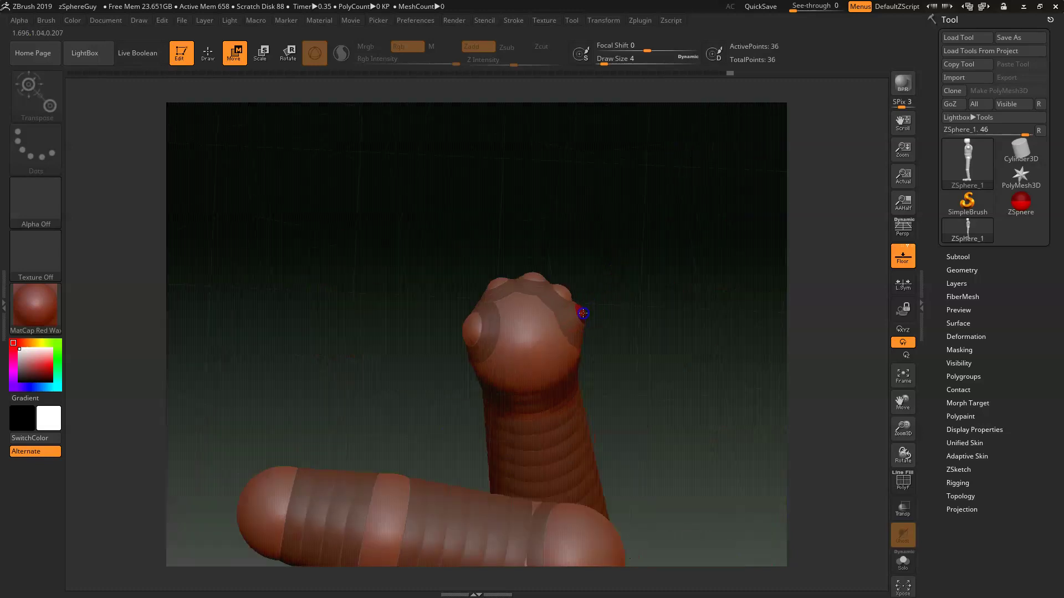
- Reposition the finger-base ZSpheres so that they are evenly spaced across each hand
{"action": "left_click_drag", "start_coordinate": [582, 315], "coordinate": [545, 261]}
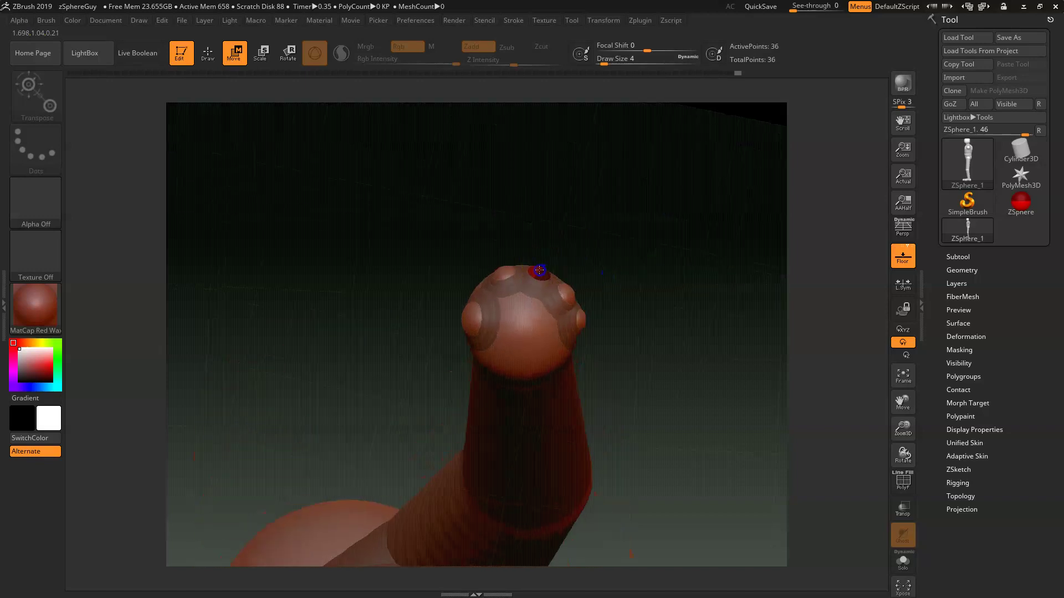
{"action": "left_click_drag", "start_coordinate": [566, 294], "coordinate": [563, 285]}
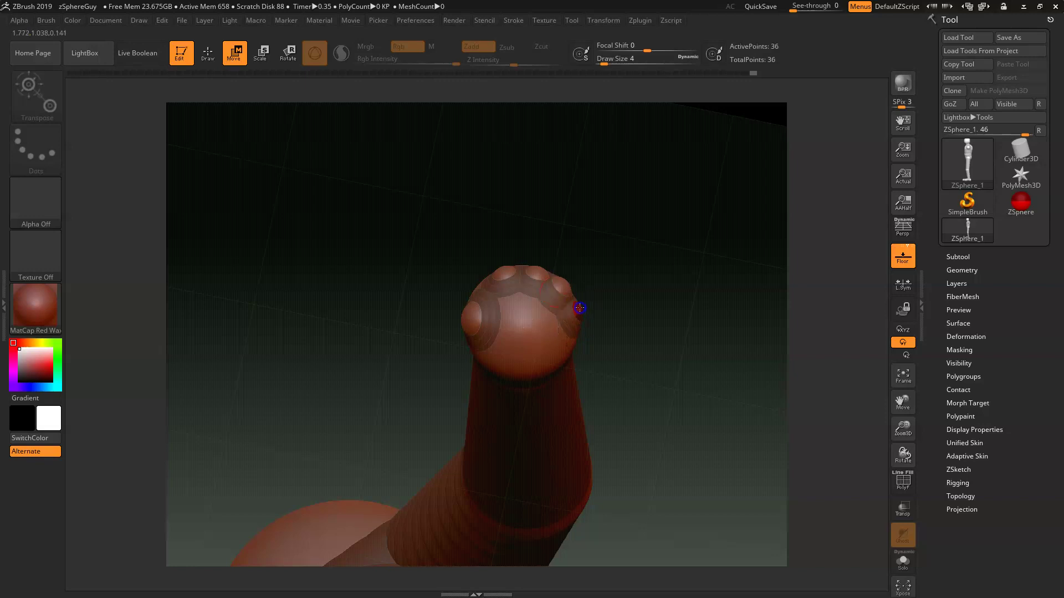
{"action": "left_click_drag", "start_coordinate": [602, 280], "coordinate": [634, 388]}
- Draw a ZSphere on each thumb base and move it outward to start the thumb
{"action": "left_click_drag", "start_coordinate": [574, 420], "coordinate": [600, 403]}
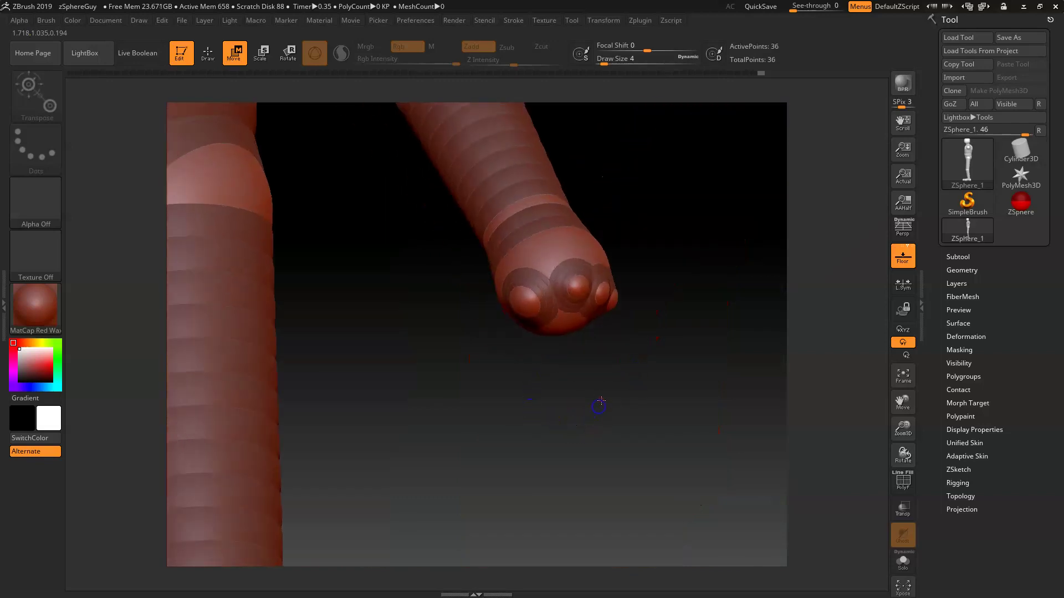
{"action": "key", "text": "q"}
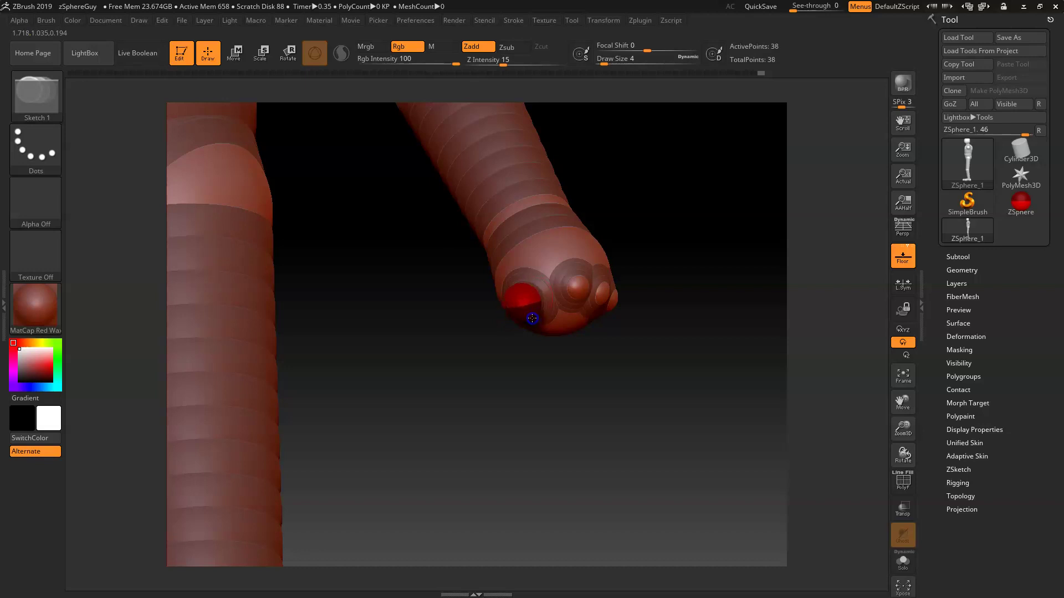
{"action": "key", "text": "w"}
{"action": "left_click_drag", "start_coordinate": [550, 399], "coordinate": [549, 415]}
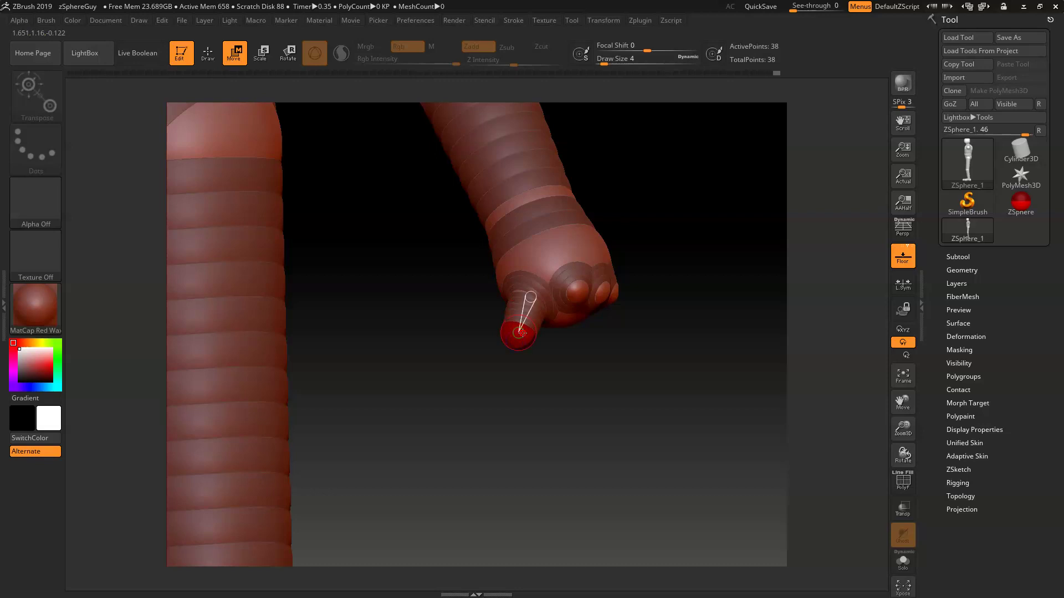
- Set the draw size to 1 and pull each thumb-tip ZSphere farther out to lengthen the thumb
{"action": "key", "text": "space"}
{"action": "left_click_drag", "start_coordinate": [545, 334], "coordinate": [527, 336]}
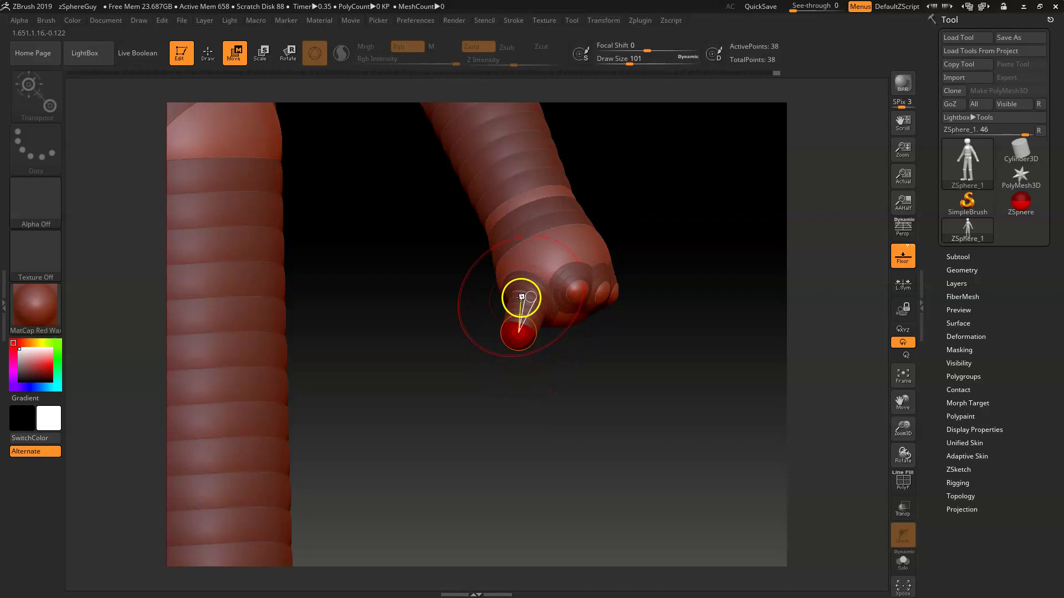
{"action": "mouse_move", "coordinate": [487, 394]}
{"action": "left_mouse_down"}
{"action": "mouse_move", "coordinate": [480, 427]}
{"action": "mouse_move", "coordinate": [513, 320]}
{"action": "mouse_move", "coordinate": [508, 351]}
{"action": "left_mouse_up"}
{"action": "key", "text": "space"}
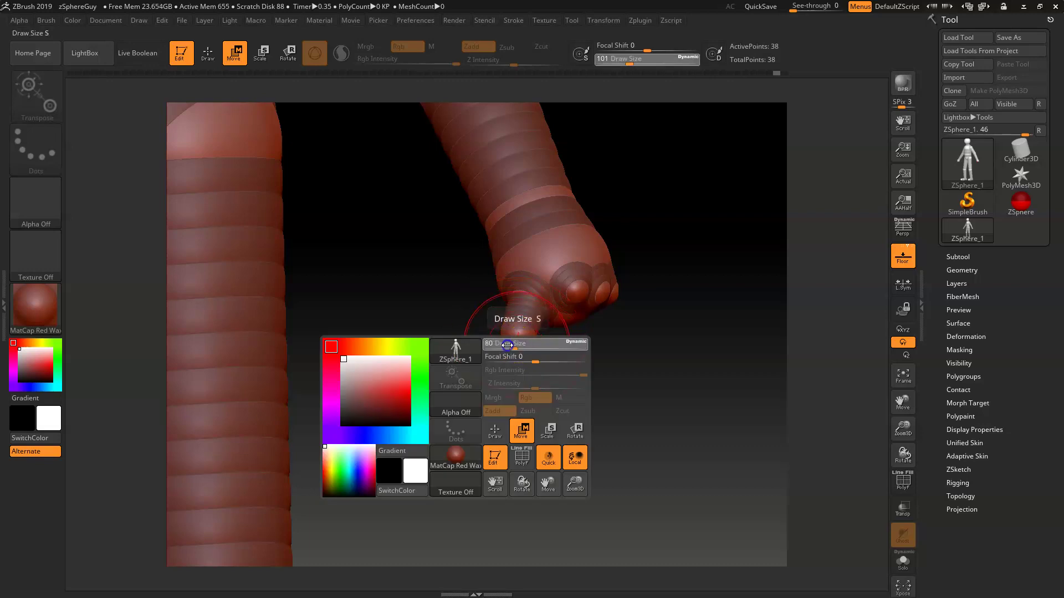
{"action": "key", "text": "space"}
{"action": "left_click_drag", "start_coordinate": [520, 344], "coordinate": [480, 345]}
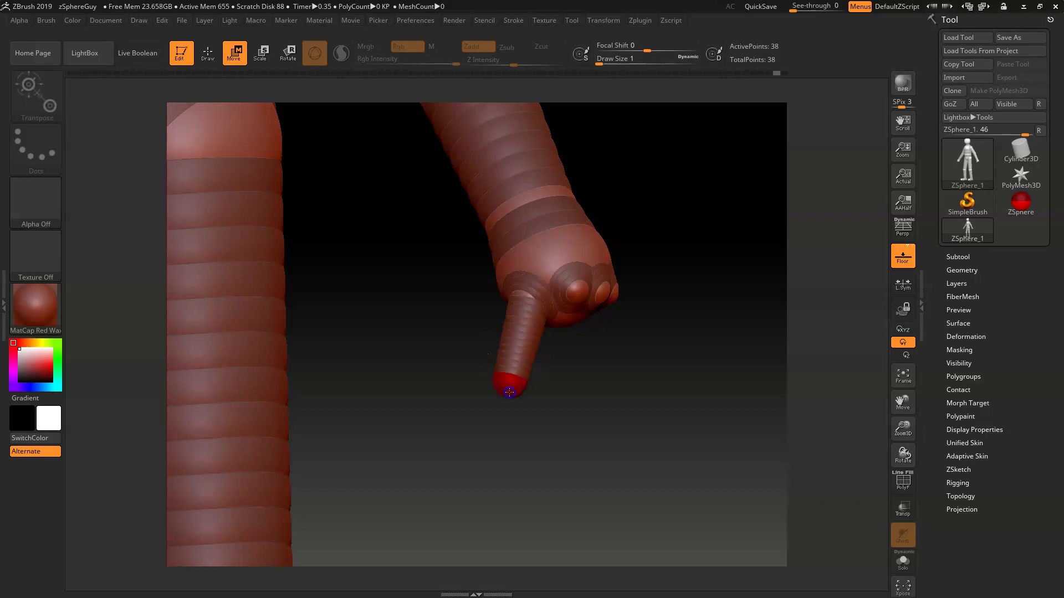
- Fine-tune the thumb-tip ZSphere's position from several angles to set the thumb's direction
{"action": "left_click_drag", "start_coordinate": [647, 404], "coordinate": [689, 413]}
{"action": "left_click_drag", "start_coordinate": [555, 393], "coordinate": [525, 387]}
{"action": "left_click_drag", "start_coordinate": [589, 423], "coordinate": [650, 427]}
{"action": "mouse_move", "coordinate": [499, 380]}
{"action": "left_mouse_down"}
{"action": "mouse_move", "coordinate": [508, 382]}
{"action": "mouse_move", "coordinate": [496, 393]}
{"action": "left_mouse_up"}
{"action": "mouse_move", "coordinate": [606, 430]}
{"action": "left_mouse_down"}
{"action": "mouse_move", "coordinate": [551, 430]}
{"action": "mouse_move", "coordinate": [634, 405]}
{"action": "mouse_move", "coordinate": [587, 399]}
{"action": "left_mouse_up"}
- Draw a ZSphere on each index-finger base, pull it out past the thumb tip and adjust the finger's direction
{"action": "key", "text": "q"}
{"action": "left_click_drag", "start_coordinate": [555, 294], "coordinate": [561, 302]}
{"action": "mouse_move", "coordinate": [610, 386]}
{"action": "left_mouse_down"}
{"action": "mouse_move", "coordinate": [551, 333]}
{"action": "mouse_move", "coordinate": [559, 407]}
{"action": "left_mouse_up"}
{"action": "key", "text": "w"}
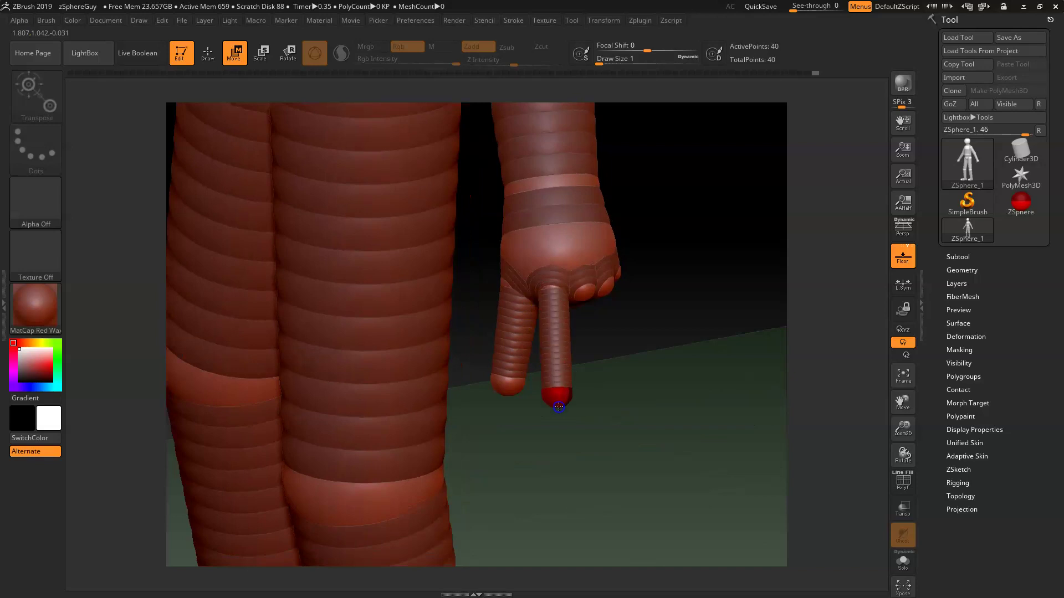
{"action": "left_click_drag", "start_coordinate": [620, 434], "coordinate": [641, 444]}
{"action": "left_click_drag", "start_coordinate": [643, 343], "coordinate": [582, 387]}
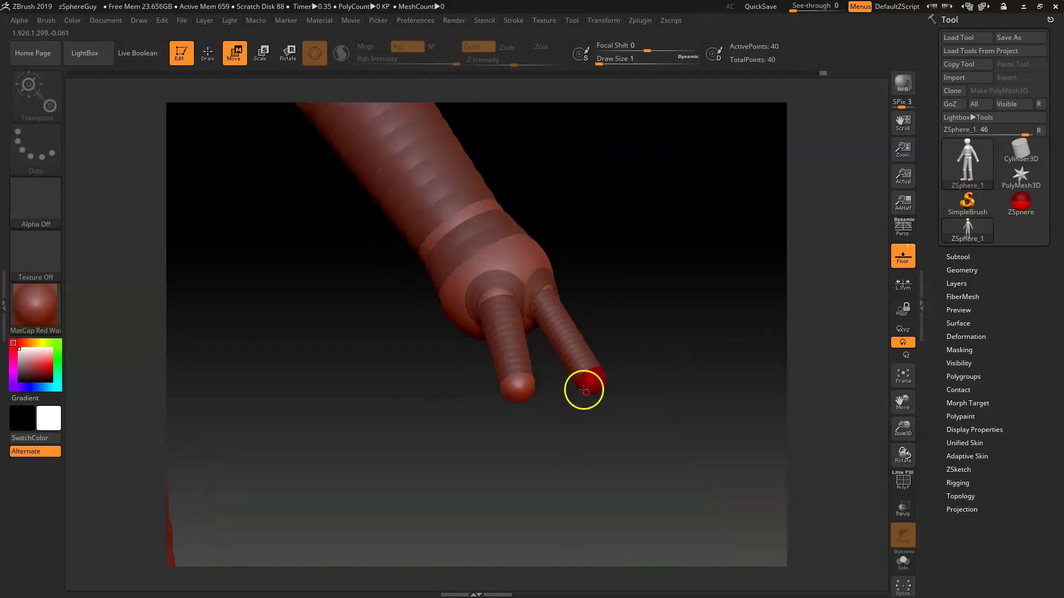
{"action": "mouse_move", "coordinate": [607, 451]}
{"action": "left_mouse_down"}
{"action": "mouse_move", "coordinate": [591, 464]}
{"action": "mouse_move", "coordinate": [598, 415]}
{"action": "mouse_move", "coordinate": [710, 404]}
{"action": "mouse_move", "coordinate": [634, 411]}
{"action": "mouse_move", "coordinate": [600, 441]}
{"action": "left_mouse_up"}
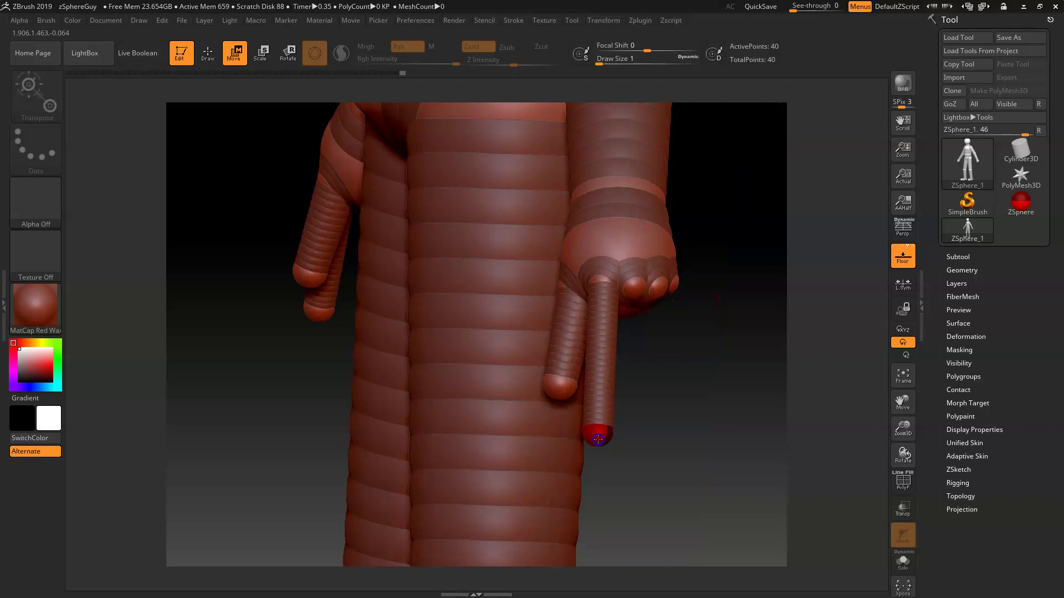
- Draw a ZSphere on each middle-finger base and pull it down to form a finger alongside the index finger
{"action": "left_click_drag", "start_coordinate": [673, 428], "coordinate": [678, 385]}
{"action": "key", "text": "q"}
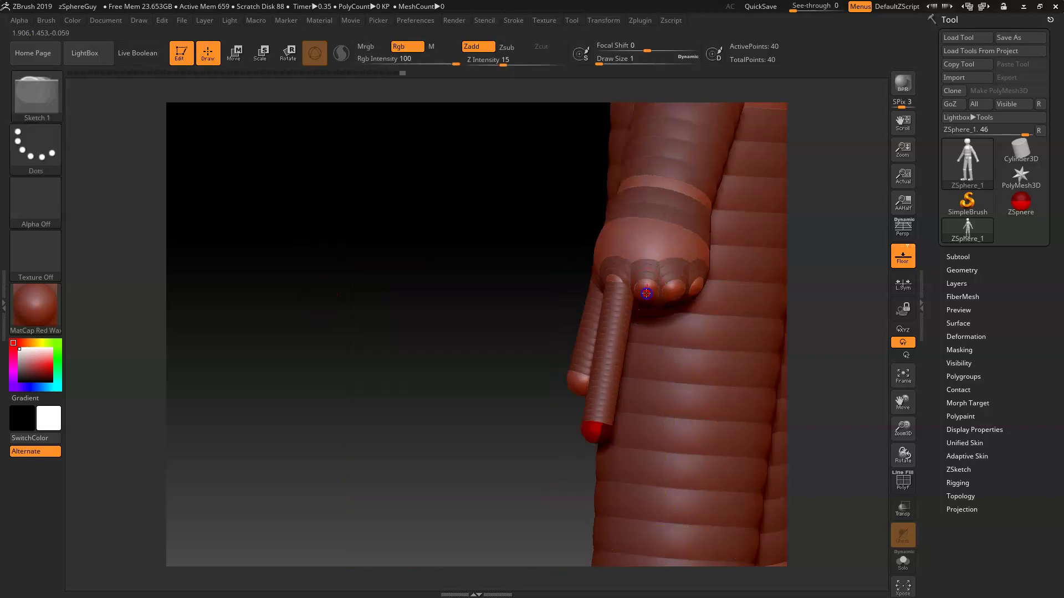
{"action": "key", "text": "w"}
{"action": "mouse_move", "coordinate": [648, 325]}
{"action": "left_mouse_down"}
{"action": "mouse_move", "coordinate": [641, 304]}
{"action": "mouse_move", "coordinate": [636, 442]}
{"action": "left_mouse_up"}
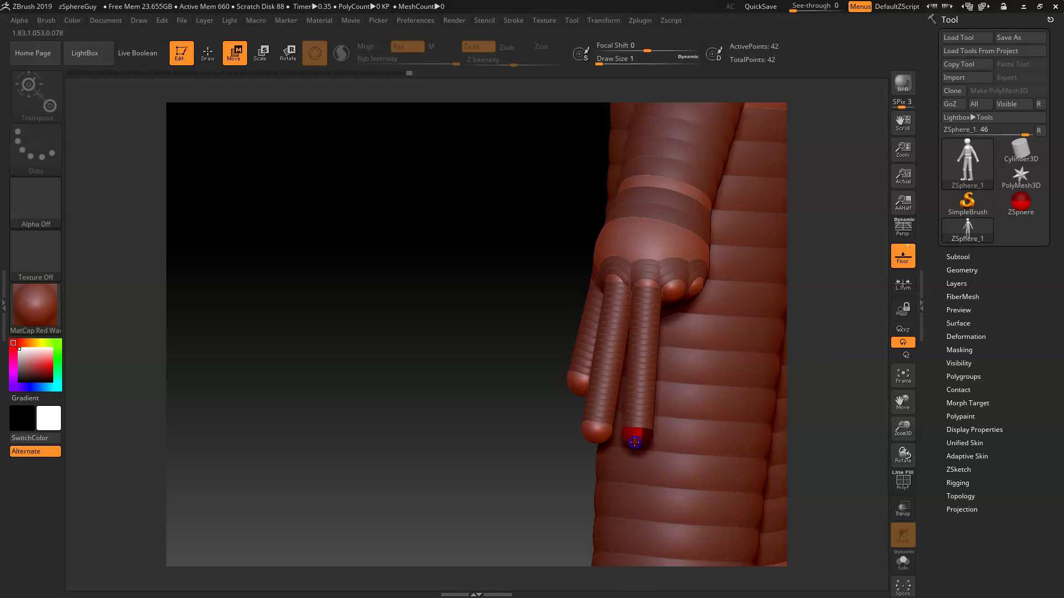
- Draw a ZSphere on each ring-finger base and pull it down to form a finger beside the middle finger
{"action": "mouse_move", "coordinate": [540, 499]}
{"action": "left_mouse_down"}
{"action": "mouse_move", "coordinate": [418, 468]}
{"action": "mouse_move", "coordinate": [540, 349]}
{"action": "left_mouse_up"}
{"action": "key", "text": "q"}
{"action": "left_click", "coordinate": [563, 285]}
{"action": "key", "text": "w"}
{"action": "left_click_drag", "start_coordinate": [563, 290], "coordinate": [565, 439]}
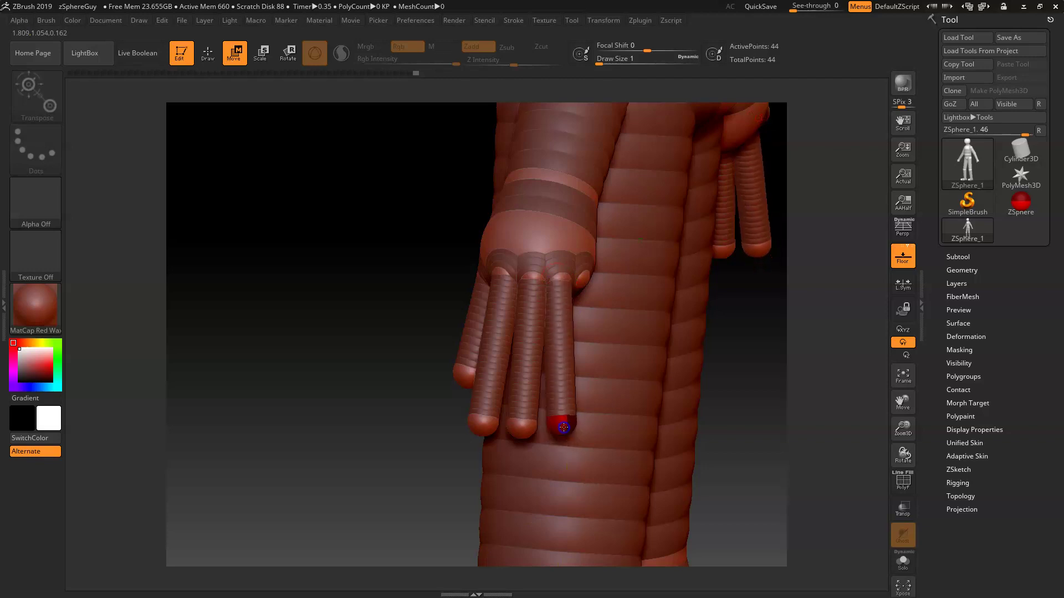
- Draw a ZSphere on each little-finger base and move it outward to form a shorter finger
{"action": "left_click_drag", "start_coordinate": [420, 484], "coordinate": [399, 479]}
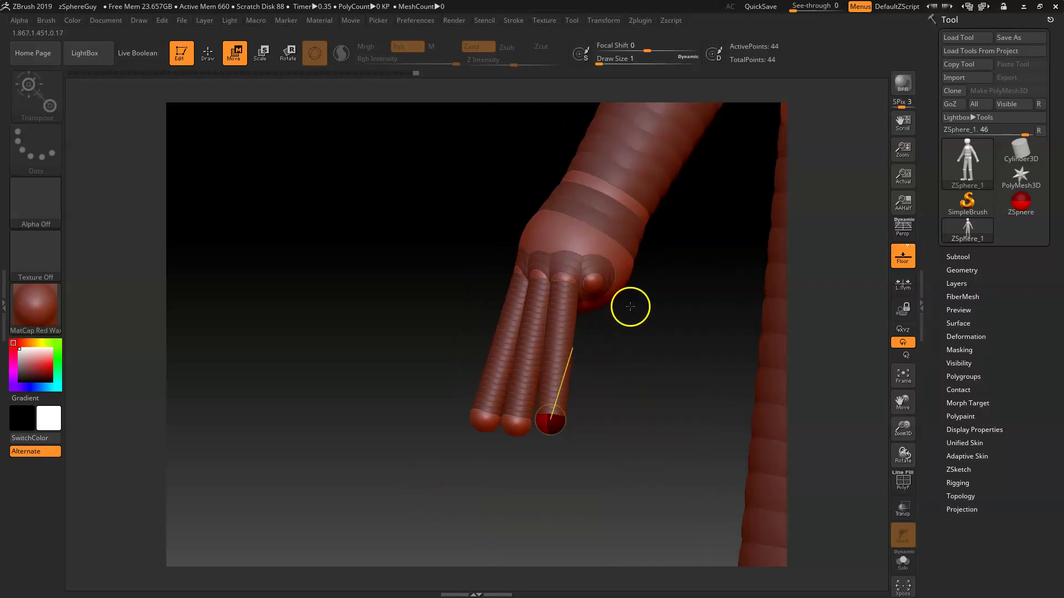
{"action": "key", "text": "q"}
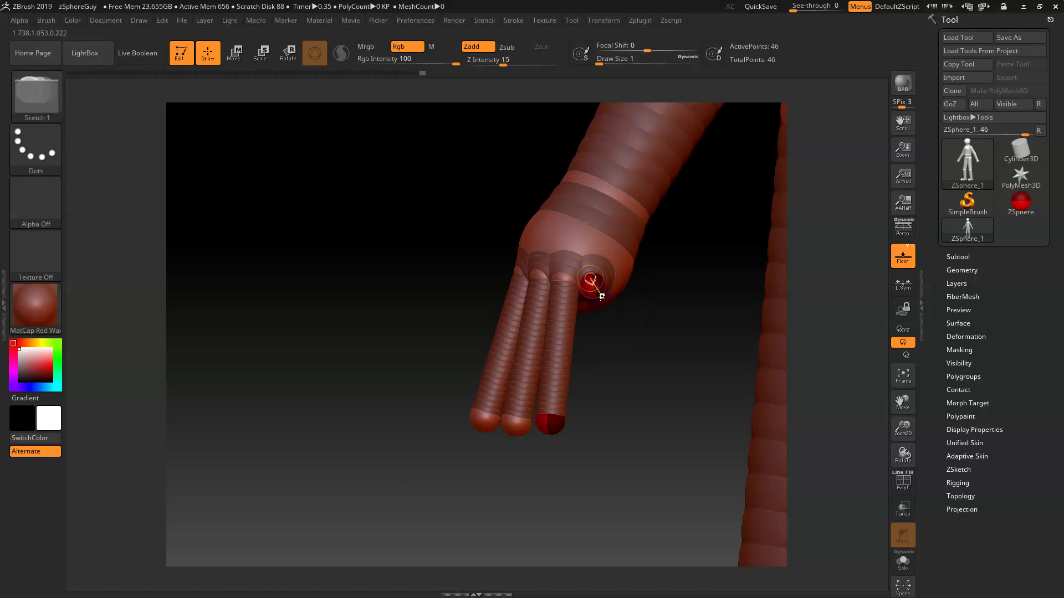
{"action": "key", "text": "w"}
{"action": "mouse_move", "coordinate": [591, 282]}
{"action": "left_mouse_down"}
{"action": "mouse_move", "coordinate": [588, 391]}
{"action": "mouse_move", "coordinate": [604, 349]}
{"action": "mouse_move", "coordinate": [589, 266]}
{"action": "left_mouse_up"}
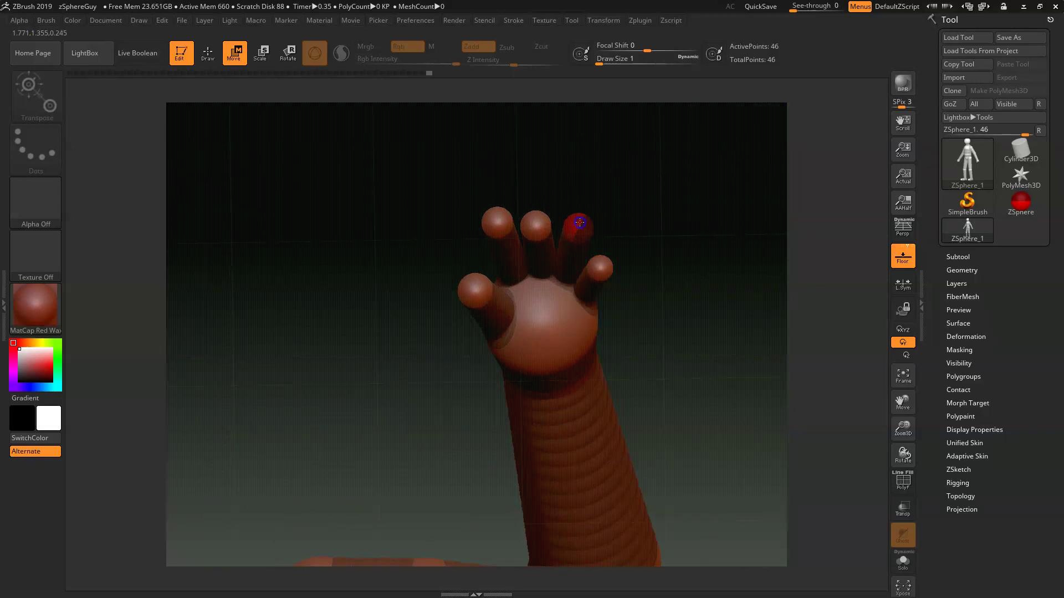
- Pull the middle fingertip ZSphere slightly outward on both hands to lengthen the finger
{"action": "left_click_drag", "start_coordinate": [536, 222], "coordinate": [539, 208]}
{"action": "left_click_drag", "start_coordinate": [622, 199], "coordinate": [598, 366]}
{"action": "left_click_drag", "start_coordinate": [419, 293], "coordinate": [414, 196]}
{"action": "mouse_move", "coordinate": [570, 397]}
{"action": "left_mouse_down"}
{"action": "mouse_move", "coordinate": [510, 392]}
{"action": "mouse_move", "coordinate": [451, 325]}
{"action": "mouse_move", "coordinate": [561, 360]}
{"action": "mouse_move", "coordinate": [556, 383]}
{"action": "left_mouse_up"}
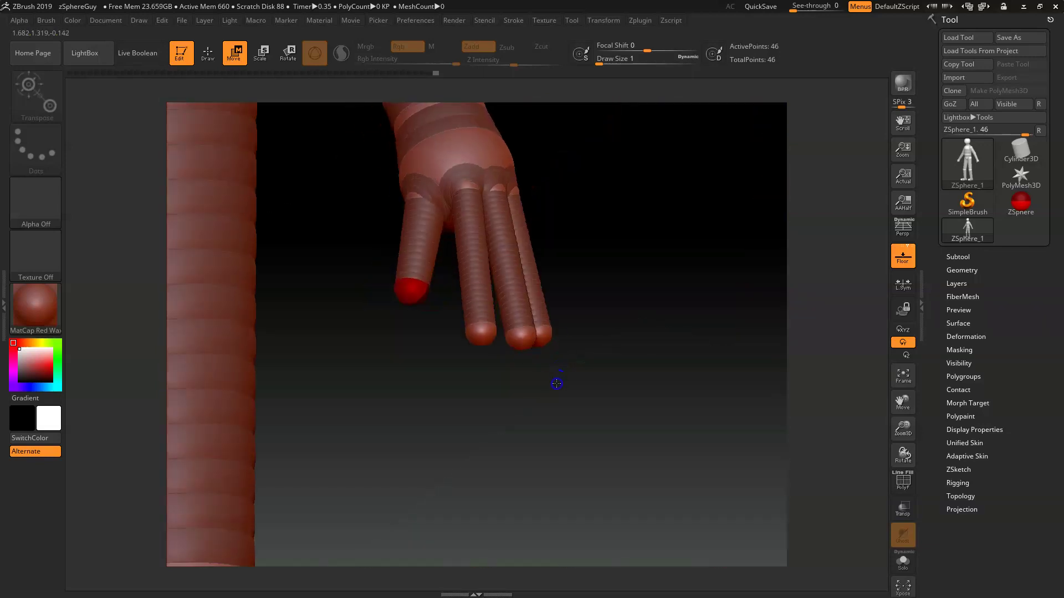
- Insert a joint ZSphere midway along the thumb and each of the four fingers on both hands
{"action": "key", "text": "q"}
{"action": "left_click", "coordinate": [414, 237]}
{"action": "left_click", "coordinate": [470, 247]}
{"action": "left_click", "coordinate": [510, 247]}
{"action": "left_click_drag", "start_coordinate": [646, 304], "coordinate": [558, 275]}
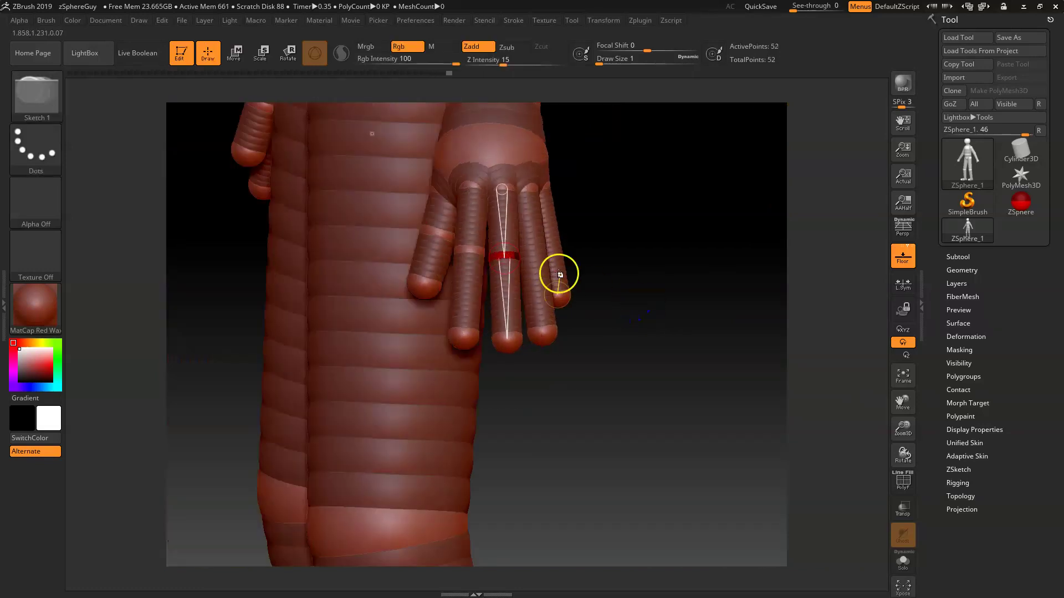
{"action": "left_click", "coordinate": [556, 249]}
{"action": "left_click", "coordinate": [548, 242]}
- Move the mid-finger joint ZSpheres to give the fingers a natural slight bend
{"action": "left_click_drag", "start_coordinate": [676, 280], "coordinate": [636, 301]}
{"action": "key", "text": "w"}
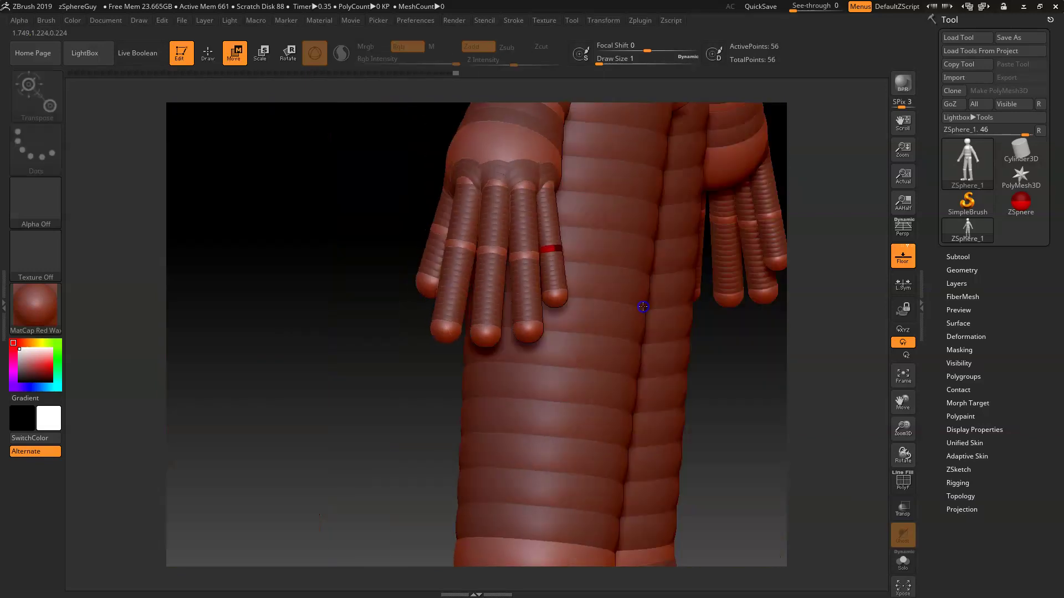
{"action": "left_click_drag", "start_coordinate": [438, 228], "coordinate": [396, 280]}
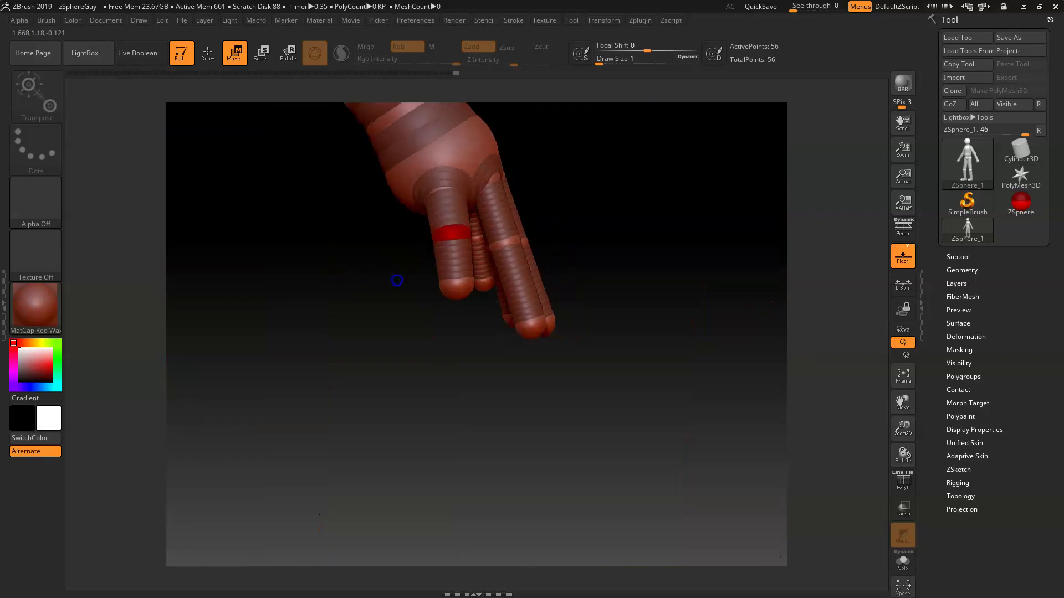
{"action": "left_click", "coordinate": [510, 241]}
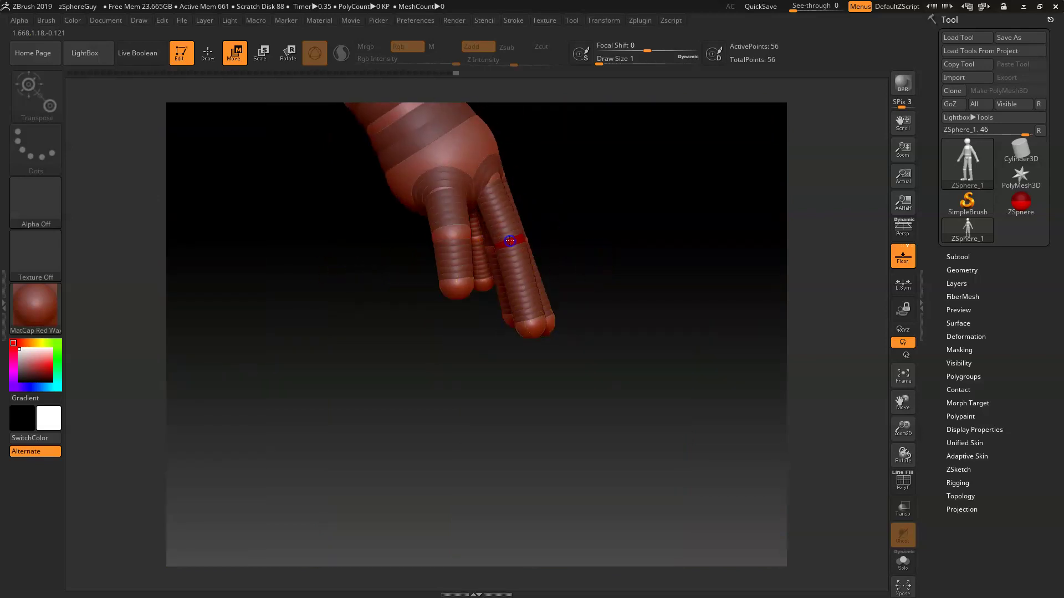
{"action": "left_click_drag", "start_coordinate": [665, 294], "coordinate": [531, 241]}
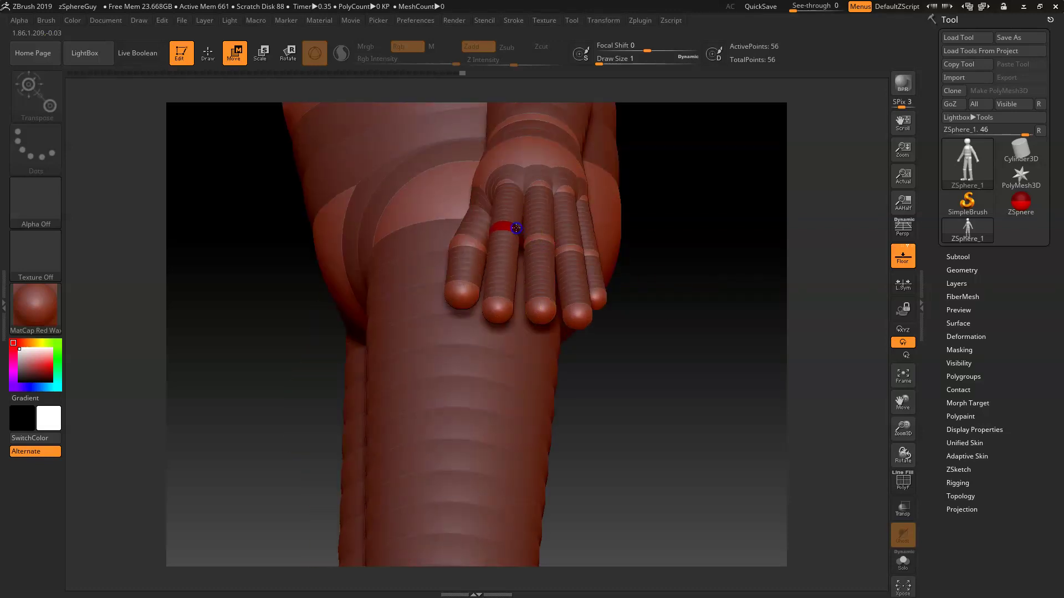
{"action": "left_click_drag", "start_coordinate": [674, 244], "coordinate": [547, 233]}
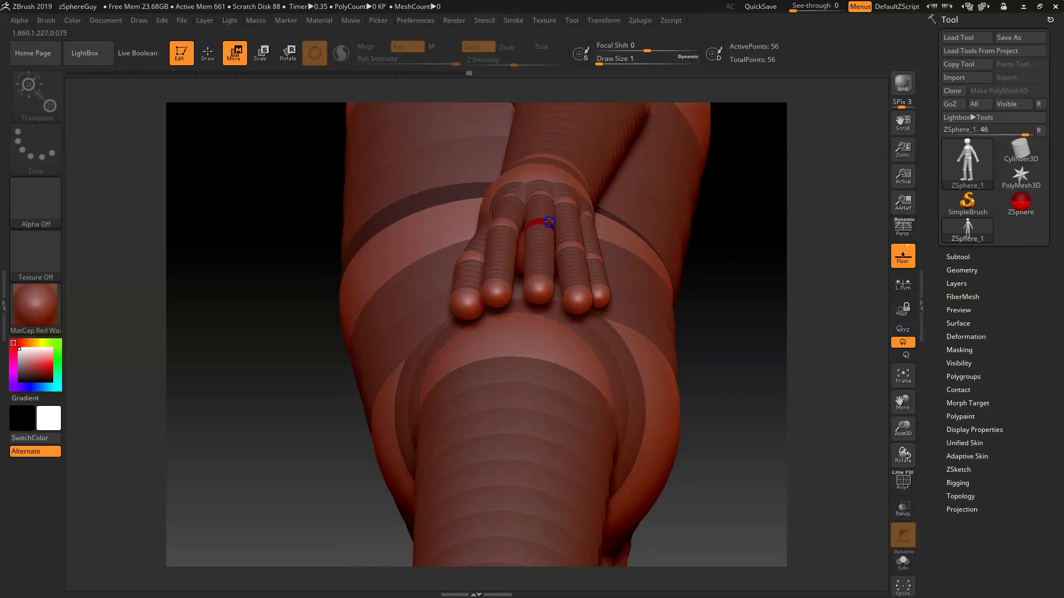
{"action": "left_click_drag", "start_coordinate": [741, 277], "coordinate": [669, 316]}
{"action": "left_click_drag", "start_coordinate": [515, 323], "coordinate": [513, 232]}
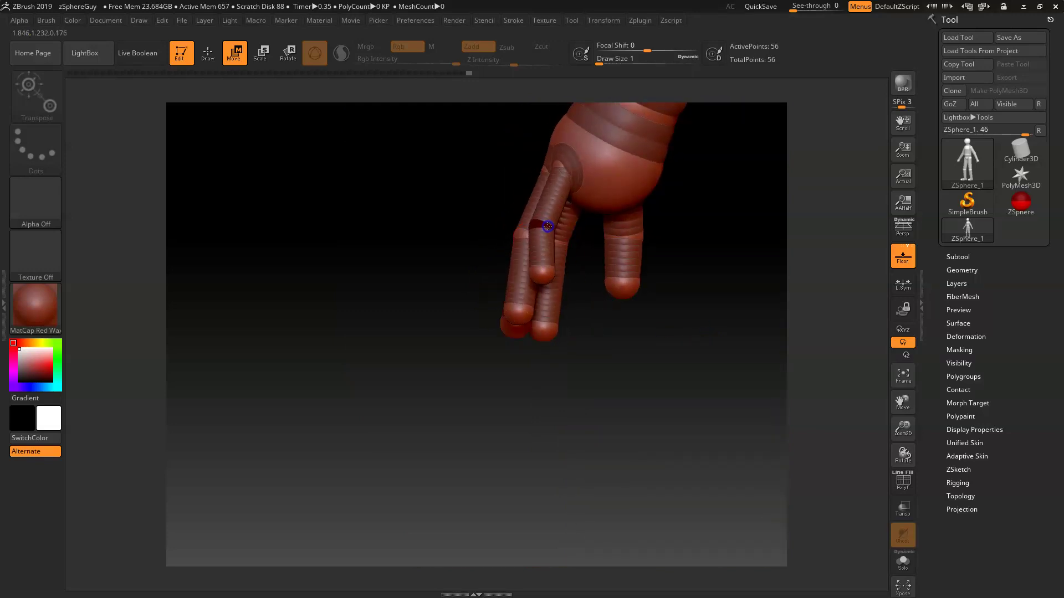
- Preview the whole figure as an adaptive skin, examine the body and hands, and return to the ZSphere display
{"action": "left_click_drag", "start_coordinate": [443, 288], "coordinate": [635, 437]}
{"action": "key", "text": "a"}
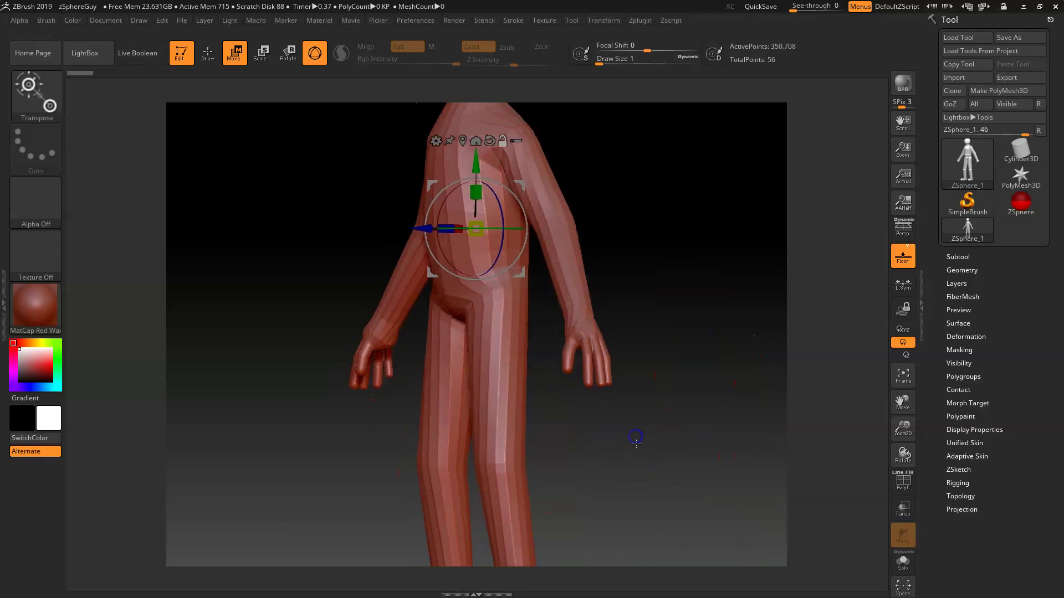
{"action": "left_click_drag", "start_coordinate": [710, 430], "coordinate": [601, 422], "text": "shift"}
{"action": "key", "text": "f"}
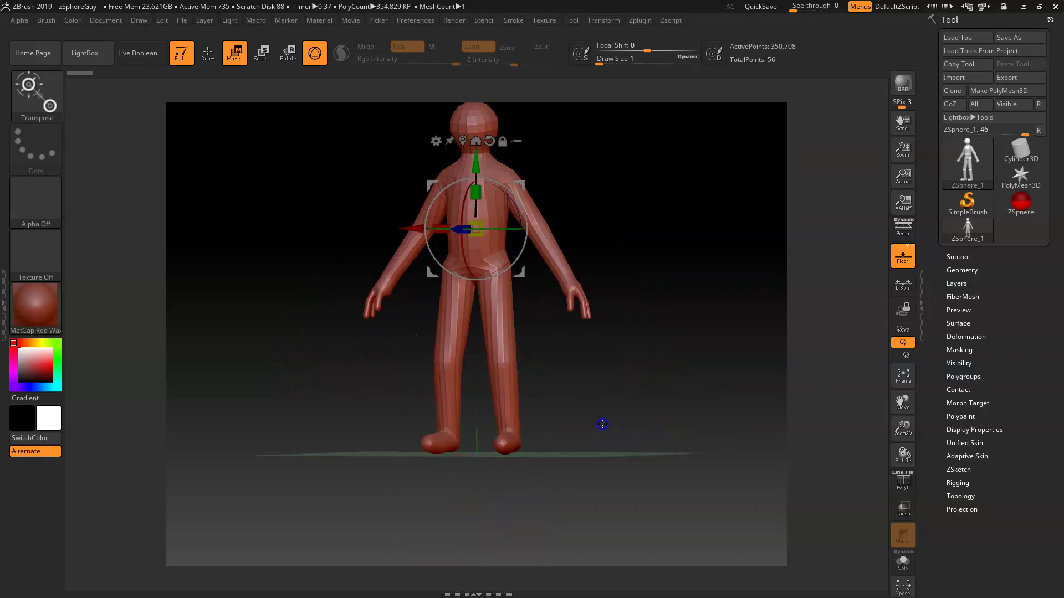
{"action": "left_click_drag", "start_coordinate": [662, 404], "coordinate": [689, 355]}
{"action": "key", "text": "a"}
{"action": "mouse_move", "coordinate": [663, 287]}
{"action": "left_mouse_down"}
{"action": "mouse_move", "coordinate": [613, 269]}
{"action": "mouse_move", "coordinate": [656, 285]}
{"action": "left_mouse_up"}
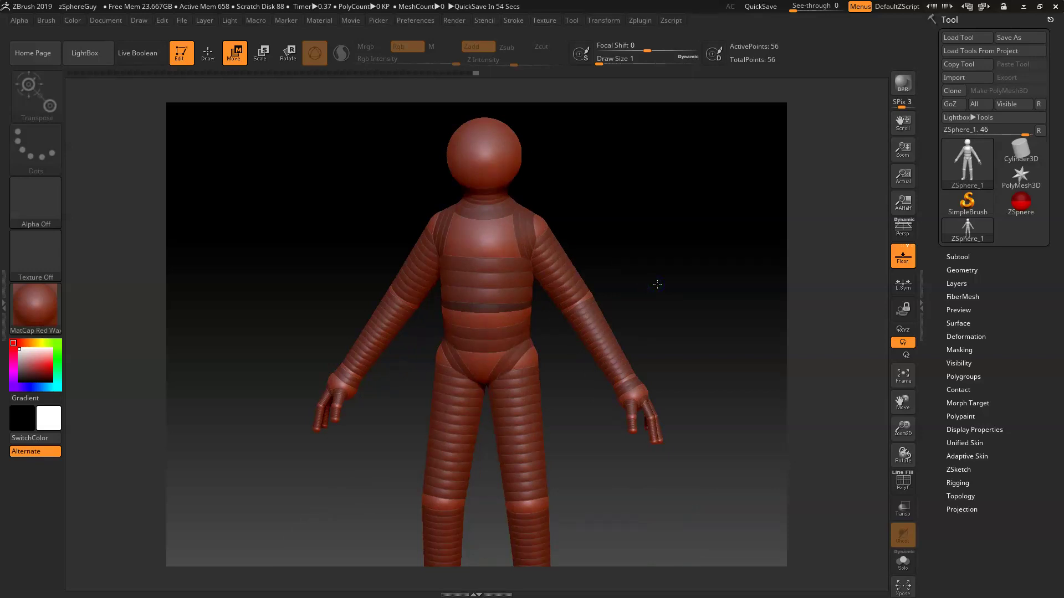
- Save the project over the existing zSphereGuy file
{"action": "key", "text": "ctrl+s"}
{"action": "left_click", "coordinate": [442, 281]}
{"action": "left_click", "coordinate": [548, 294]}
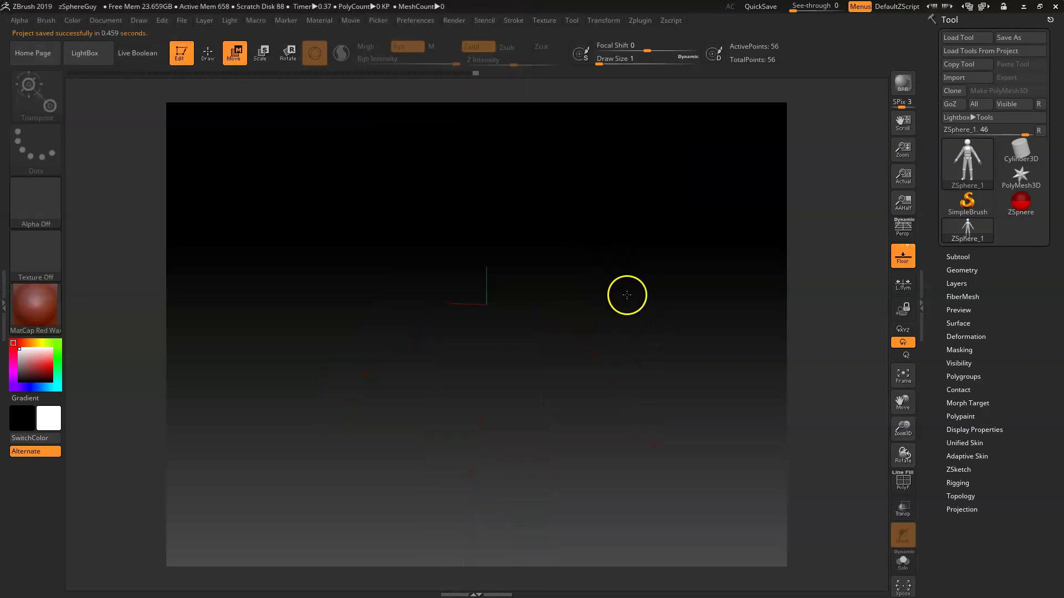
{"action": "left_click_drag", "start_coordinate": [647, 263], "coordinate": [587, 261]}
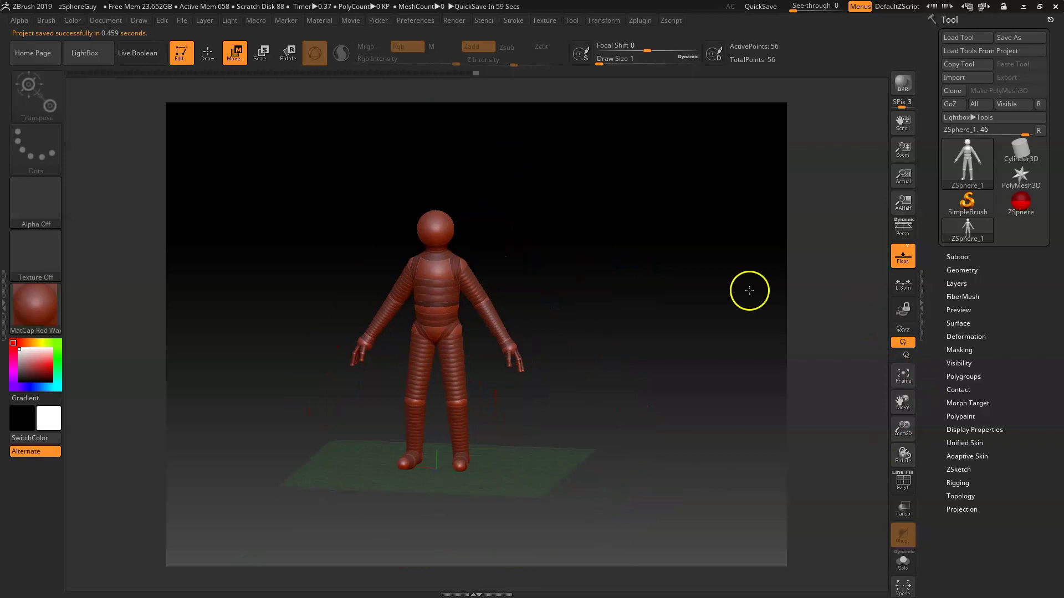
- Convert the adaptive skin preview to a PolyMesh3D and check its polygon wireframe
{"action": "key", "text": "a"}
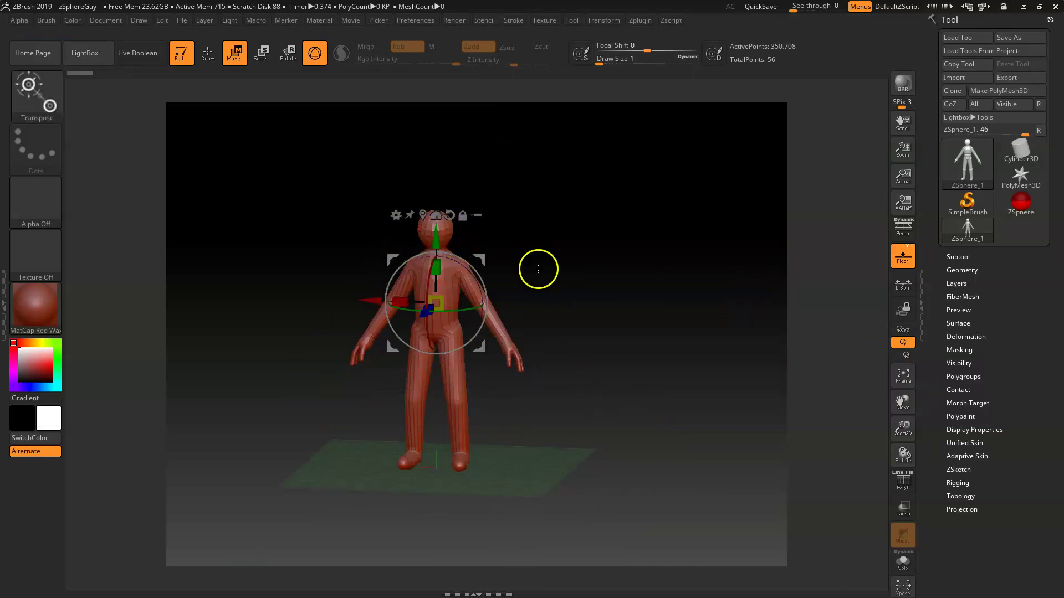
{"action": "left_click", "coordinate": [1011, 90]}
{"action": "mouse_move", "coordinate": [959, 162]}
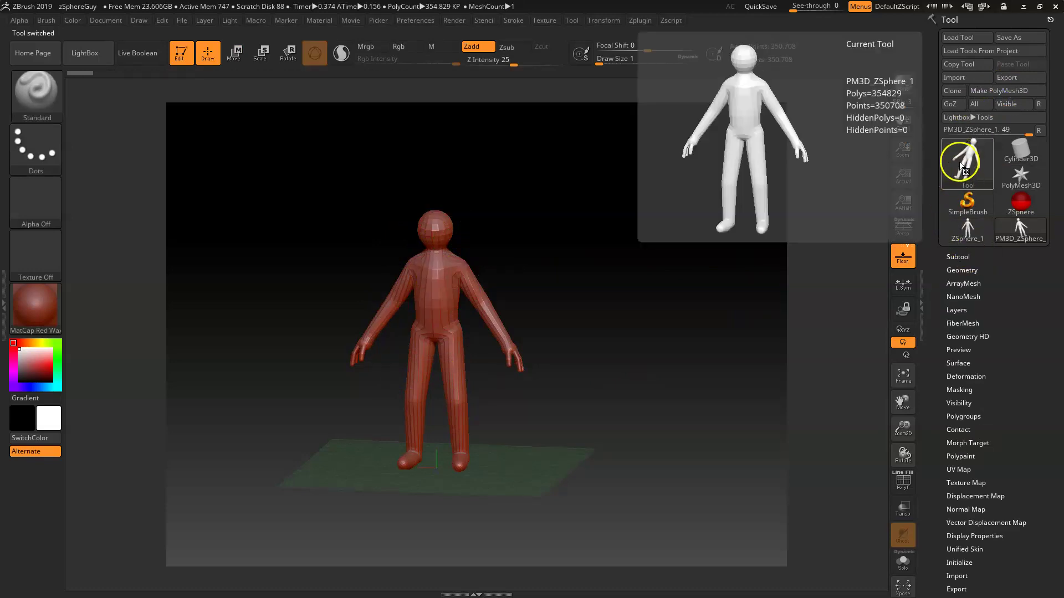
{"action": "left_click_drag", "start_coordinate": [613, 387], "coordinate": [705, 289]}
{"action": "left_click_drag", "start_coordinate": [575, 244], "coordinate": [612, 277], "text": "alt"}
{"action": "key", "text": "shift+f"}
{"action": "key", "text": "shift+f"}
{"action": "key", "text": "ctrl"}
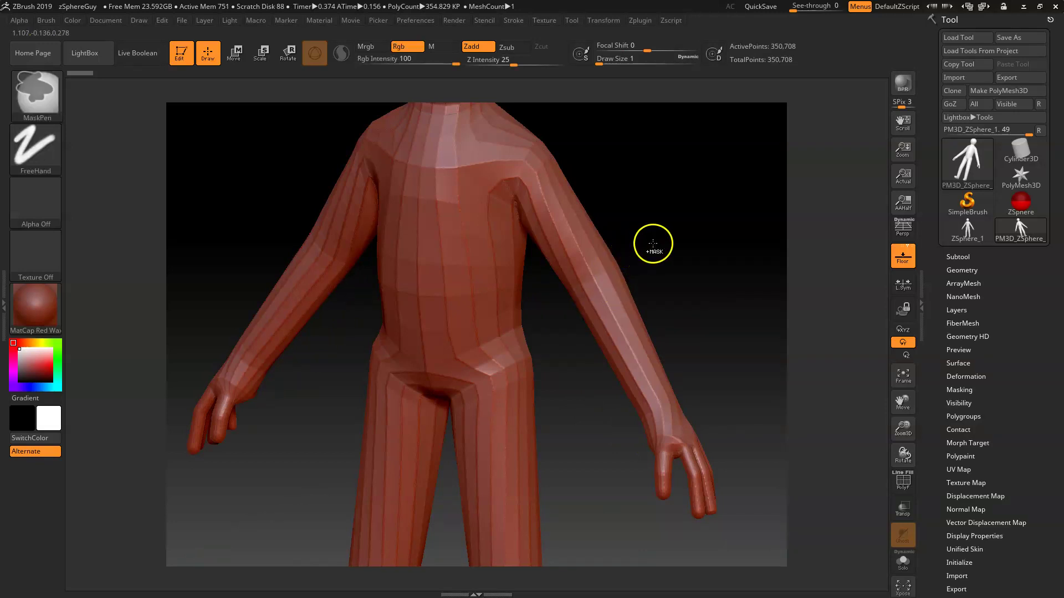
{"action": "key", "text": "ctrl"}
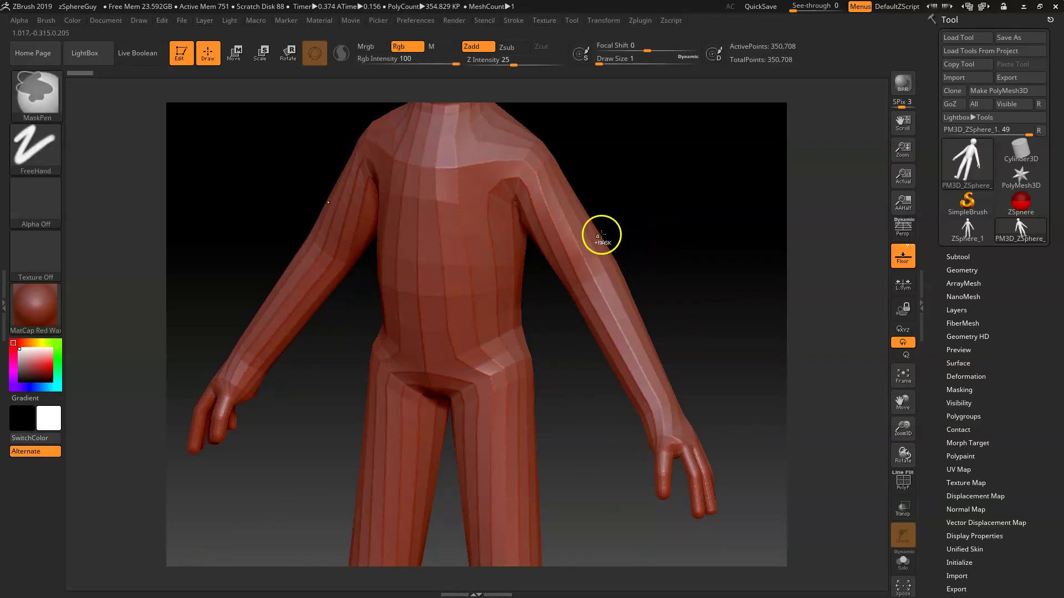
{"action": "mouse_move", "coordinate": [665, 230]}
{"action": "left_mouse_down"}
{"action": "mouse_move", "coordinate": [627, 230]}
{"action": "mouse_move", "coordinate": [679, 246]}
{"action": "left_mouse_up"}
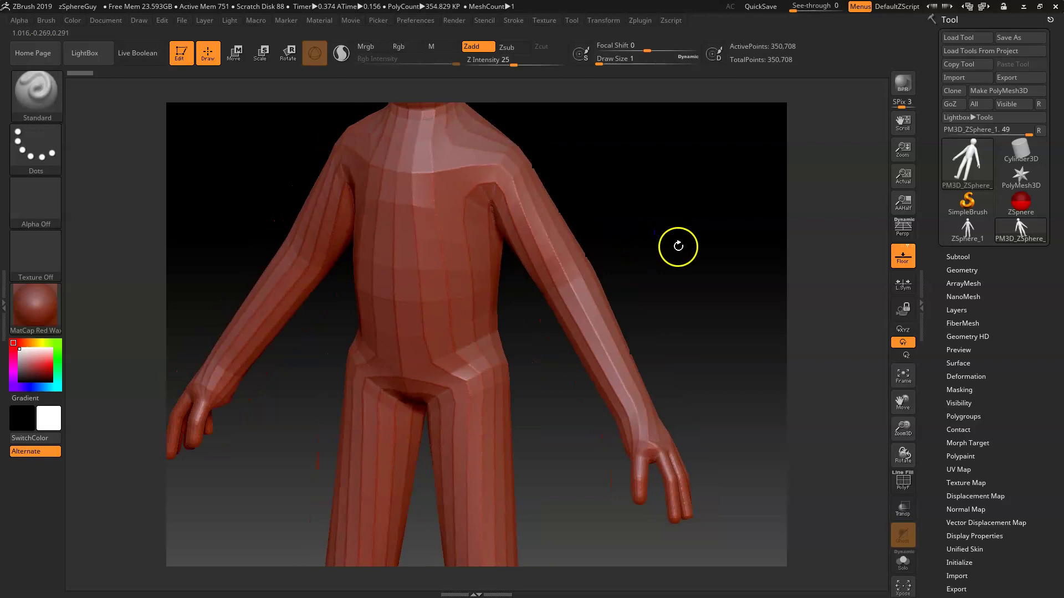
{"action": "key", "text": "ctrl"}
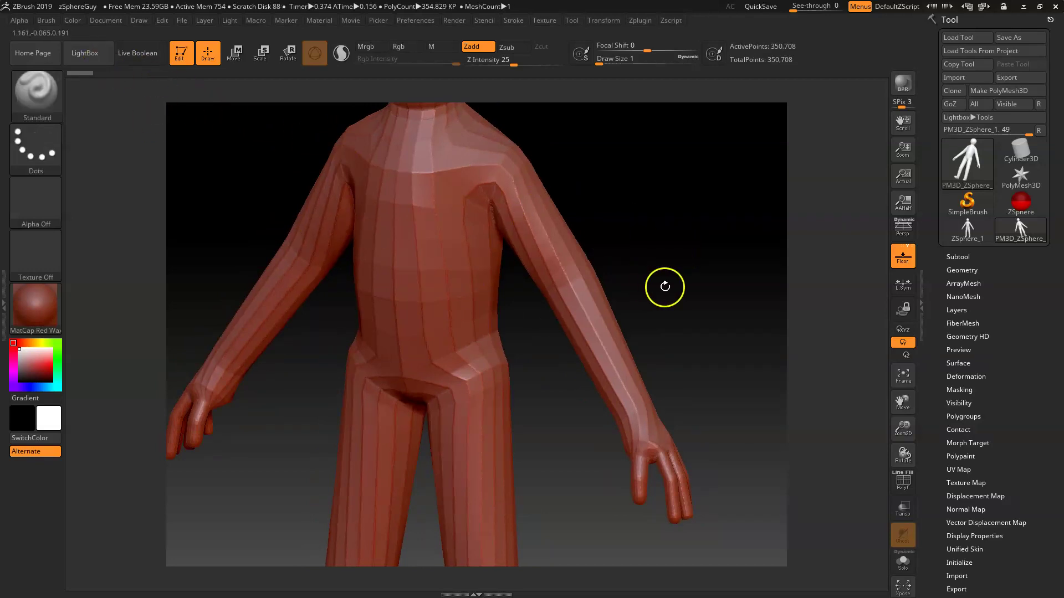
{"action": "left_click_drag", "start_coordinate": [620, 214], "coordinate": [673, 222]}
{"action": "key", "text": "ctrl"}
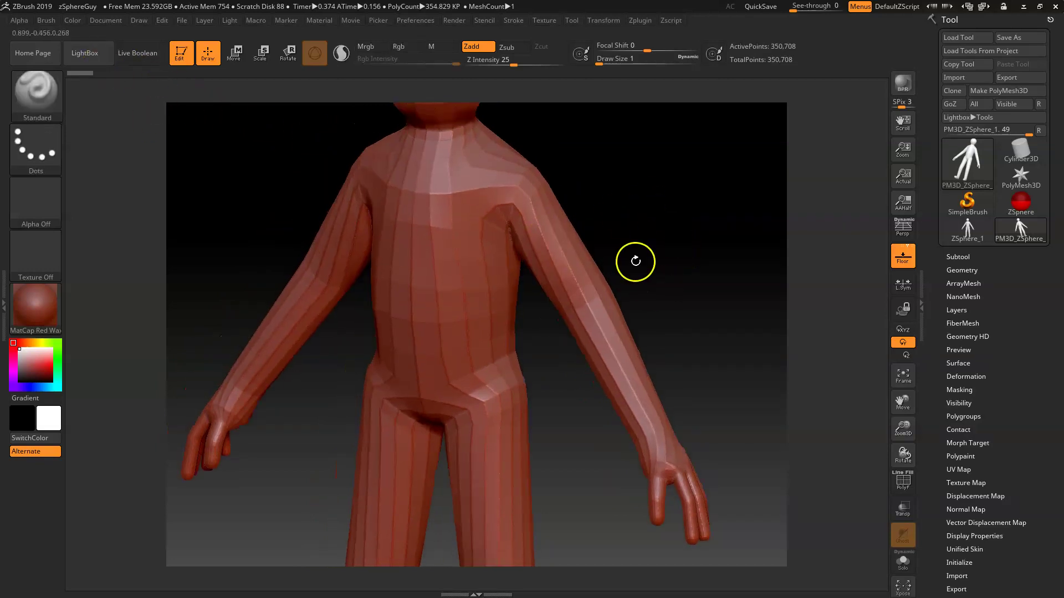
- Reopen the saved zSphereGuy project
{"action": "left_click", "coordinate": [182, 20]}
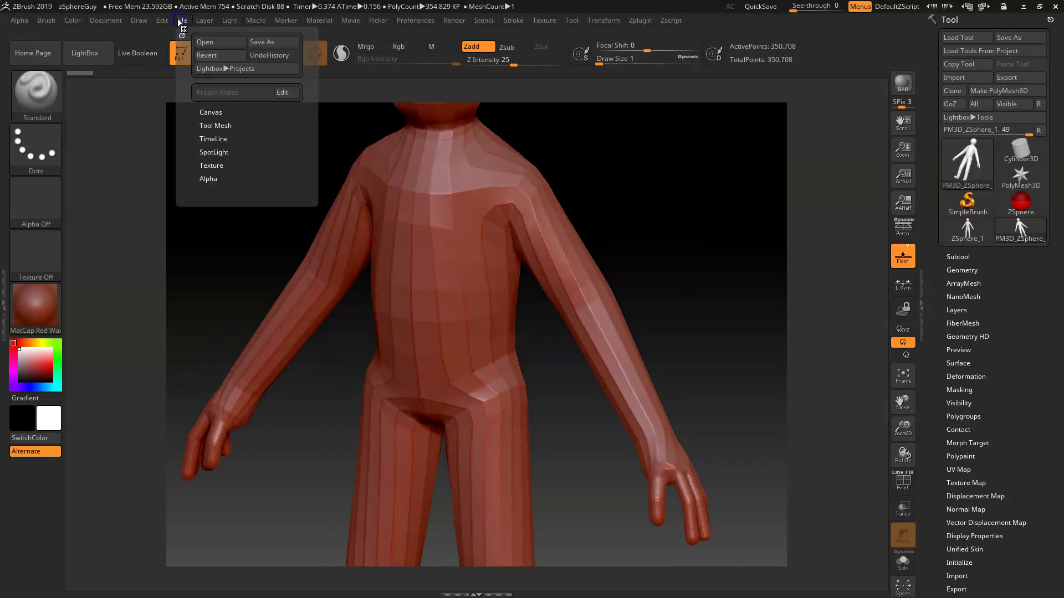
{"action": "left_click", "coordinate": [207, 44]}
{"action": "left_click", "coordinate": [577, 332]}
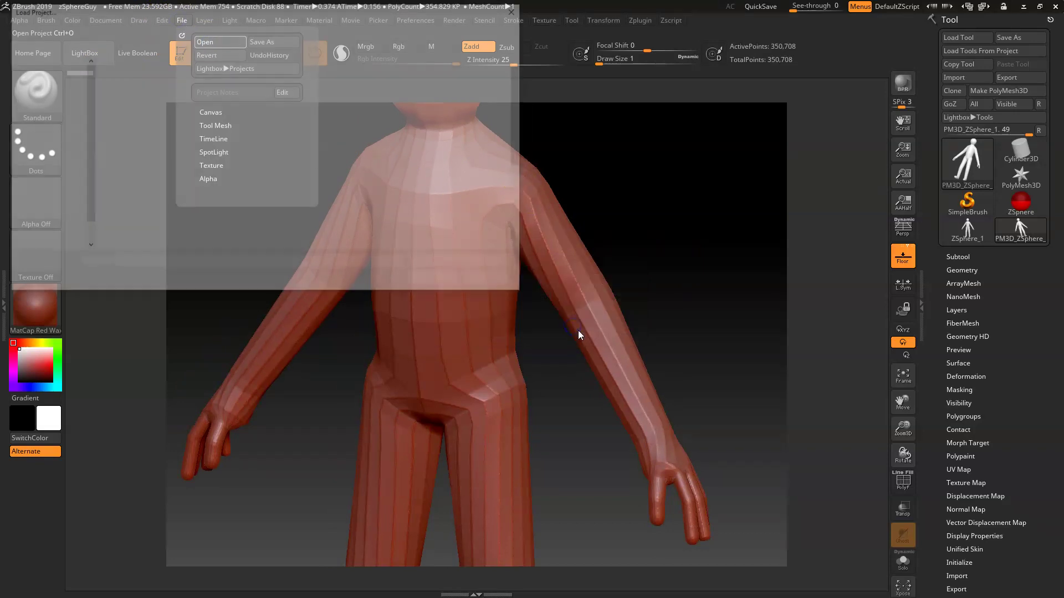
{"action": "left_click", "coordinate": [439, 348]}
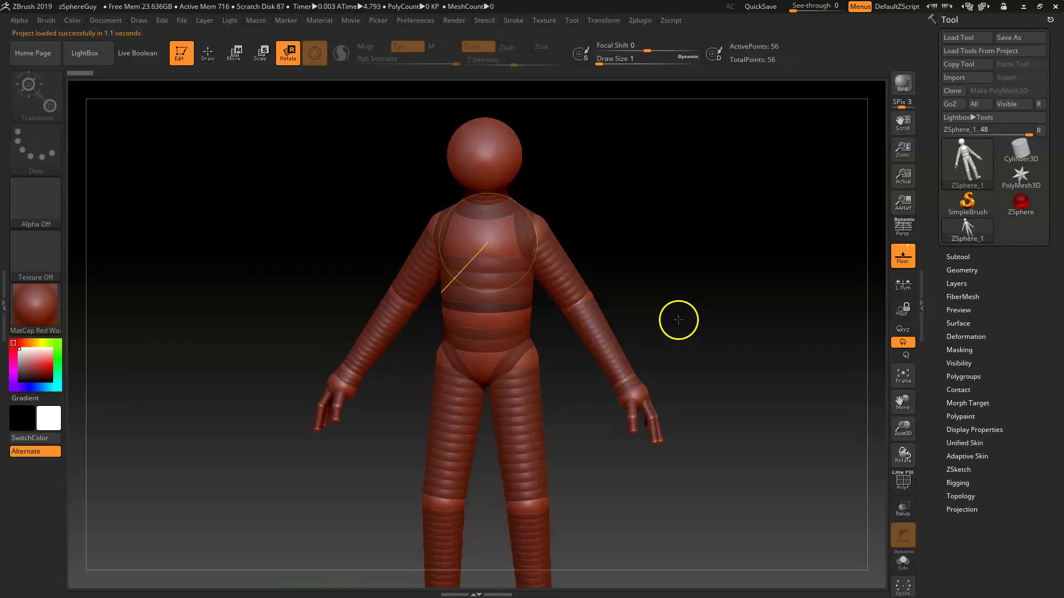
- Preview the adaptive skin with its wireframe shown and set the DynaMesh Resolution to 0
{"action": "left_click", "coordinate": [968, 457]}
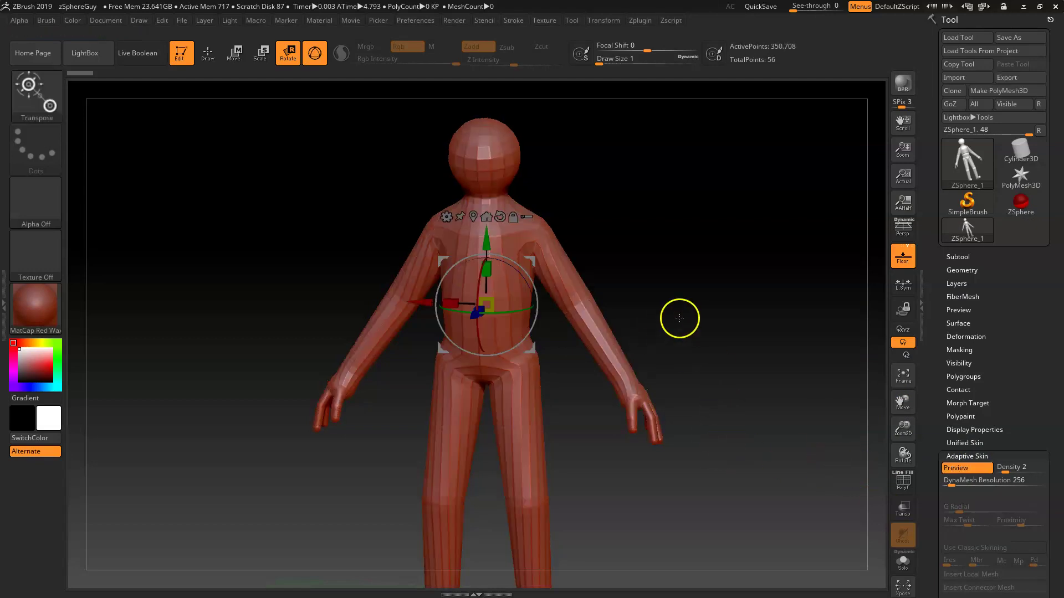
{"action": "key", "text": "a"}
{"action": "key", "text": "shift+f"}
{"action": "left_click_drag", "start_coordinate": [627, 320], "coordinate": [682, 199]}
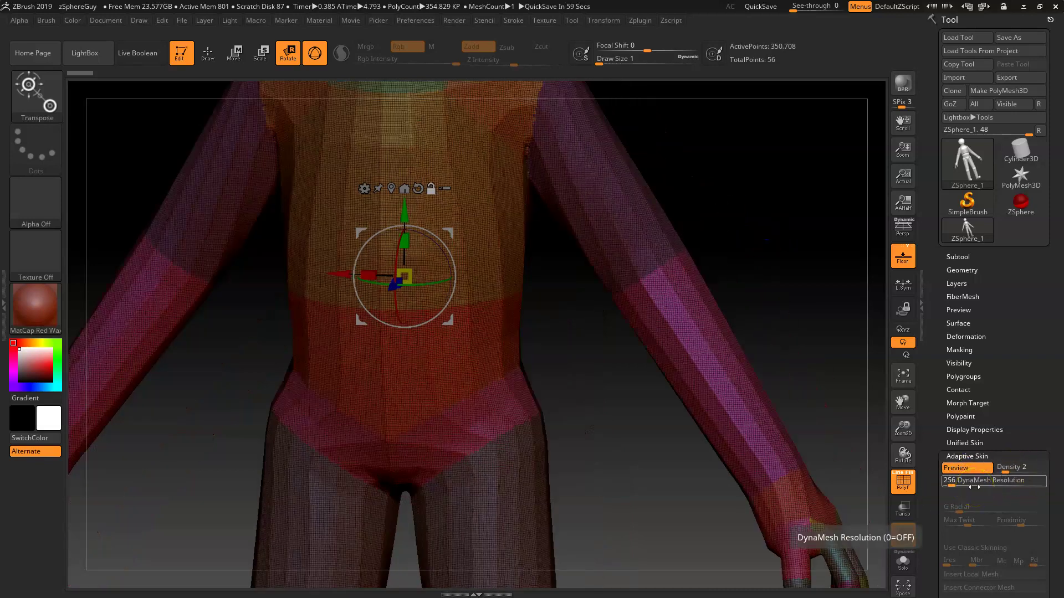
{"action": "left_click_drag", "start_coordinate": [952, 486], "coordinate": [940, 486]}
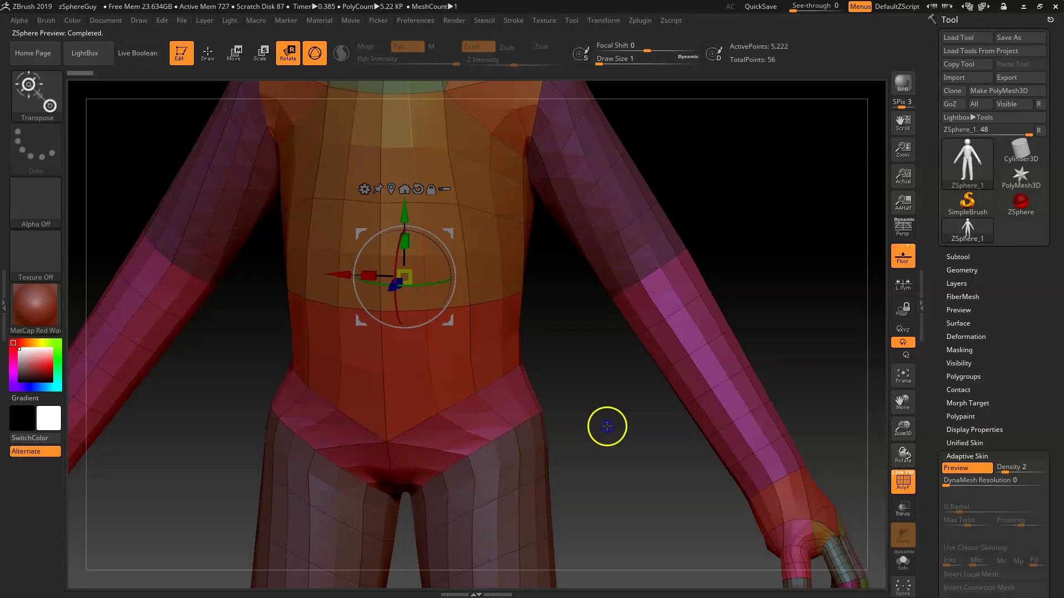
- Try an adaptive skin Density of 3 and set it back to 2
{"action": "left_click_drag", "start_coordinate": [605, 425], "coordinate": [616, 484], "text": "alt"}
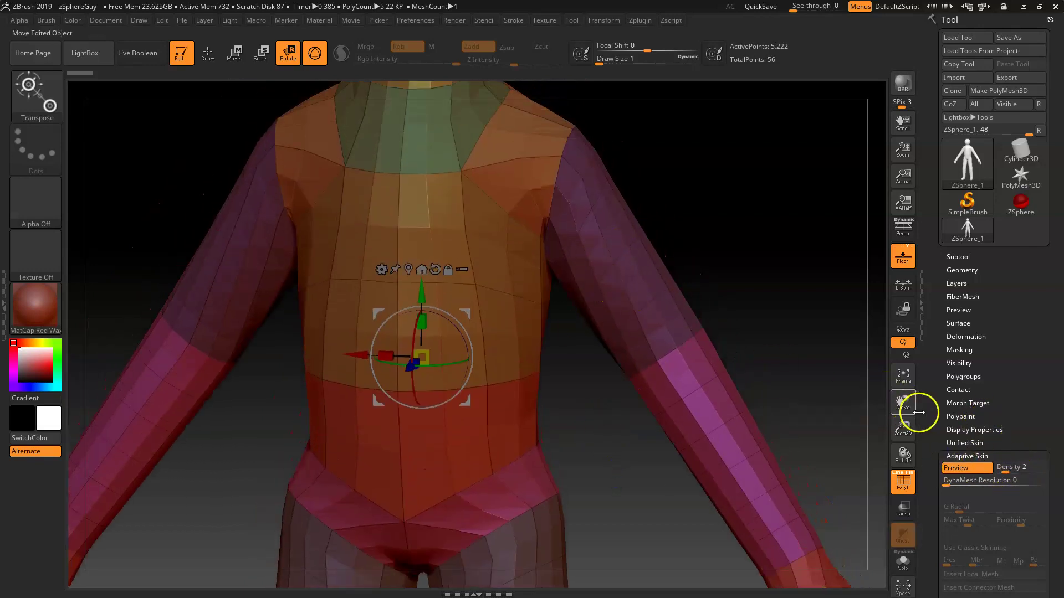
{"action": "mouse_move", "coordinate": [1008, 468]}
{"action": "left_mouse_down"}
{"action": "mouse_move", "coordinate": [998, 468]}
{"action": "mouse_move", "coordinate": [1012, 471]}
{"action": "left_mouse_up"}
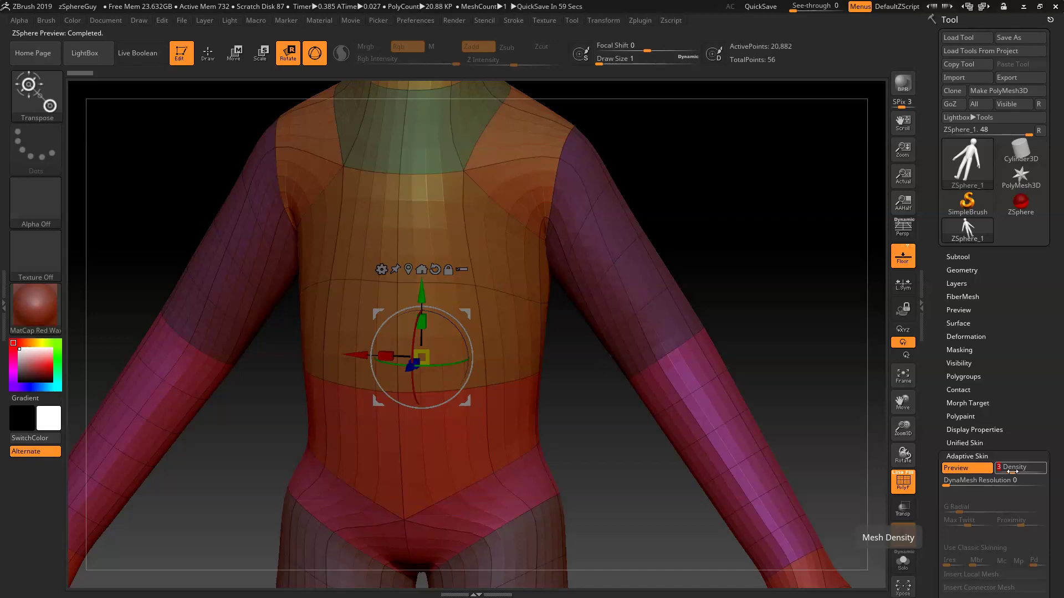
{"action": "left_click", "coordinate": [1009, 472]}
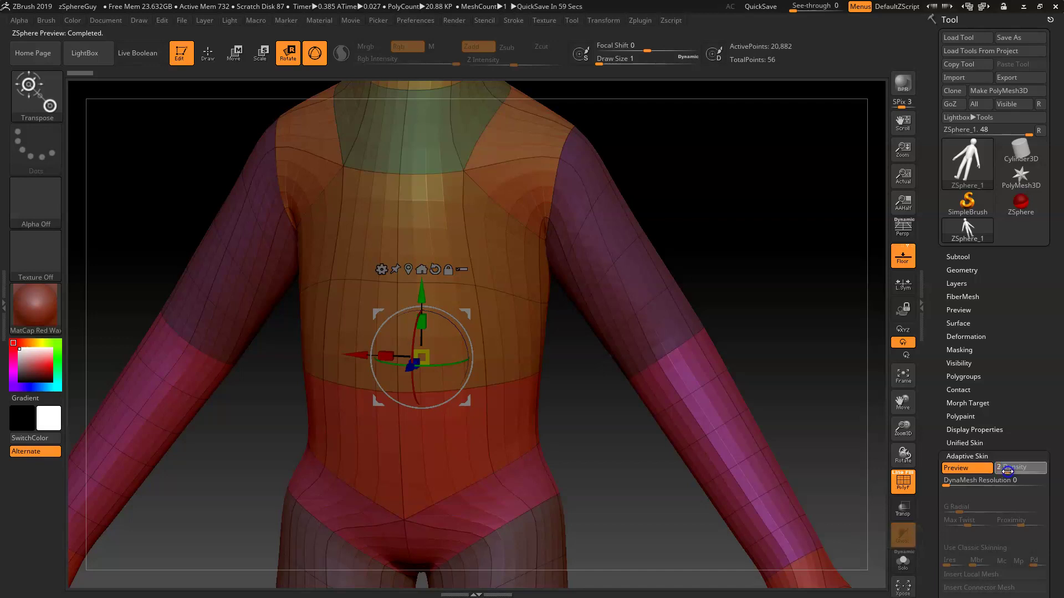
{"action": "left_click_drag", "start_coordinate": [1006, 470], "coordinate": [1004, 471]}
- Convert the low-density adaptive skin to a PolyMesh3D and show its wireframe with polygroups
{"action": "left_click_drag", "start_coordinate": [740, 297], "coordinate": [647, 289], "text": "alt"}
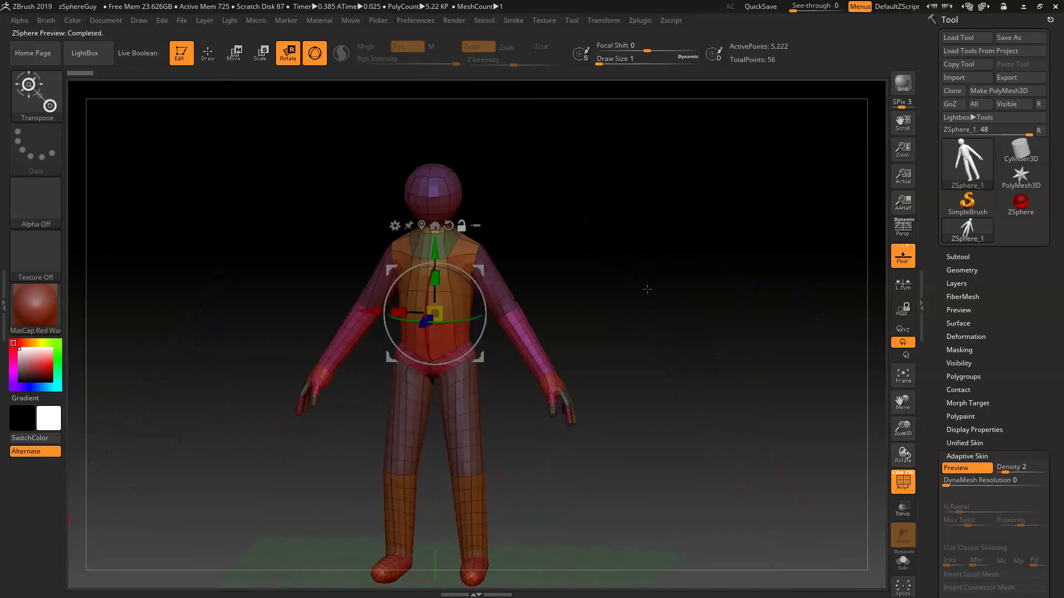
{"action": "key", "text": "shift+f"}
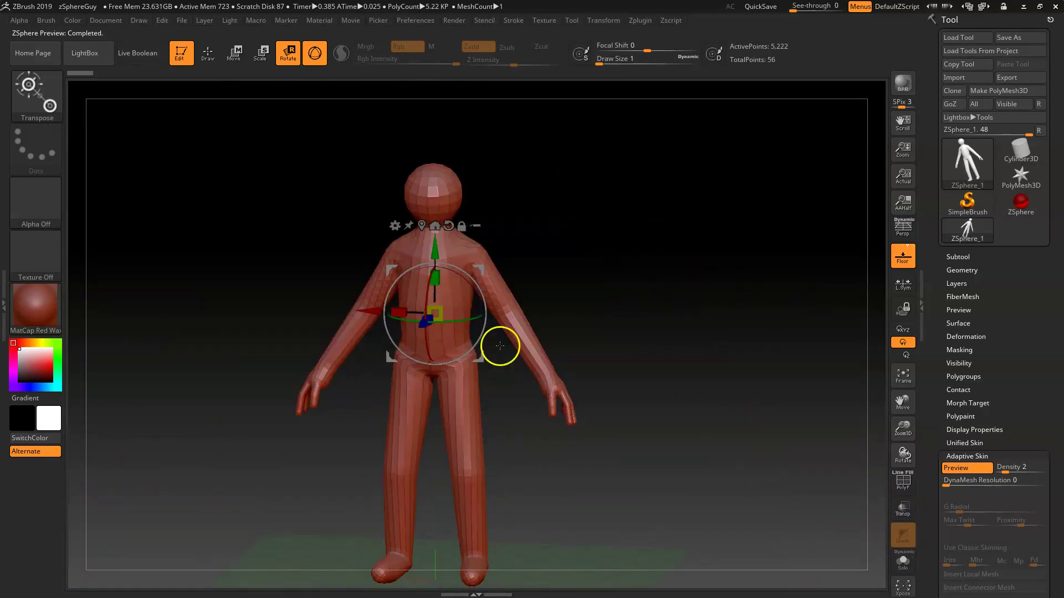
{"action": "left_click", "coordinate": [978, 90]}
{"action": "left_click_drag", "start_coordinate": [617, 281], "coordinate": [546, 254], "text": "alt"}
{"action": "key", "text": "shift+f"}
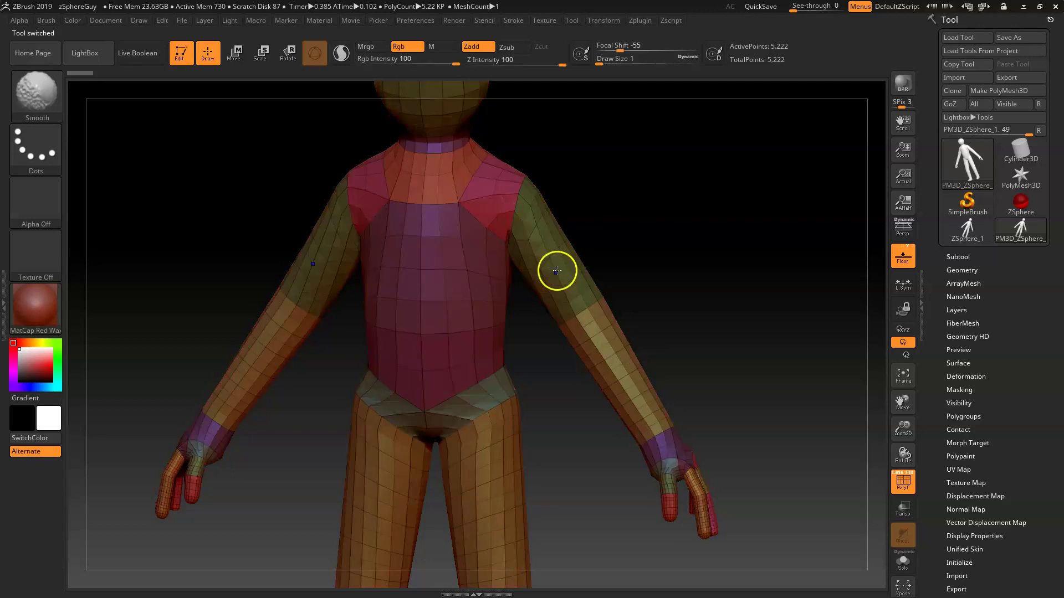
{"action": "left_click_drag", "start_coordinate": [684, 226], "coordinate": [568, 282], "text": "alt"}
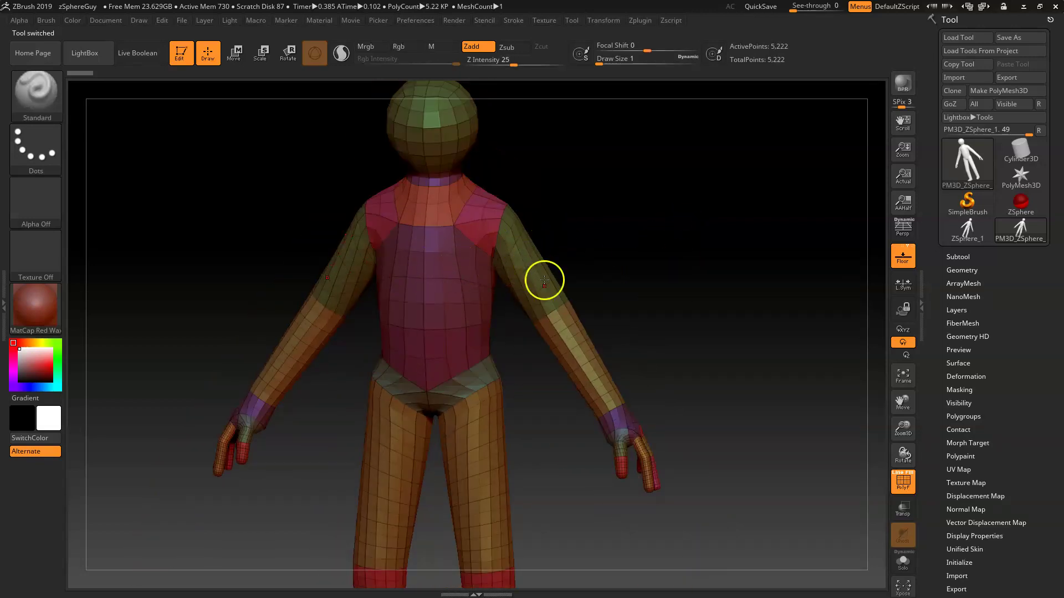
- Set the Standard brush's Draw Size to 172
{"action": "key", "text": "b"}
{"action": "key", "text": "space"}
{"action": "left_click_drag", "start_coordinate": [556, 282], "coordinate": [568, 281]}
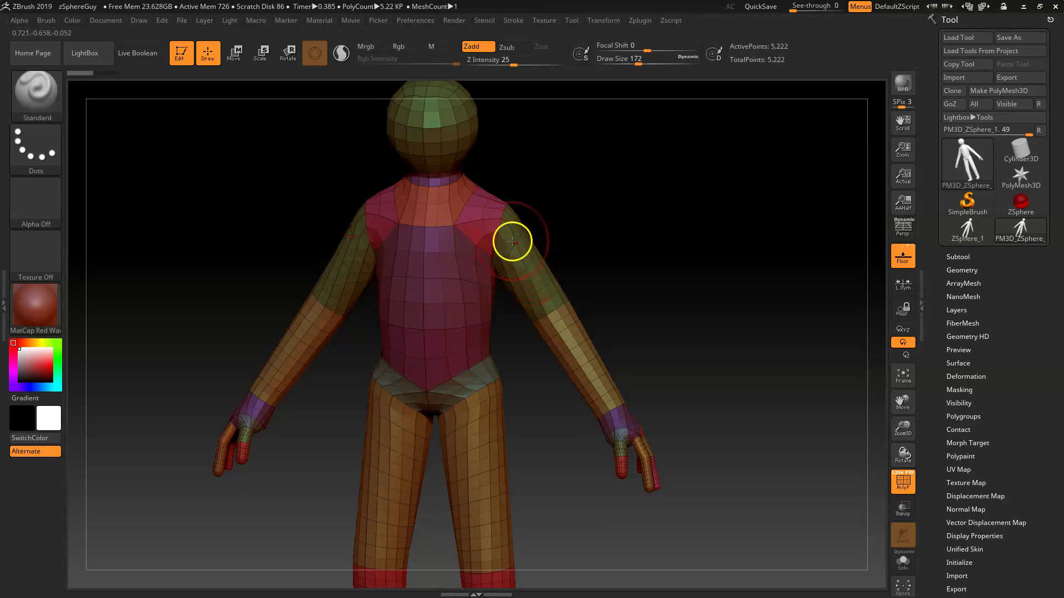
- Save the converted mesh as a new ZBrush project named meshedGuy
{"action": "left_click_drag", "start_coordinate": [722, 240], "coordinate": [706, 230]}
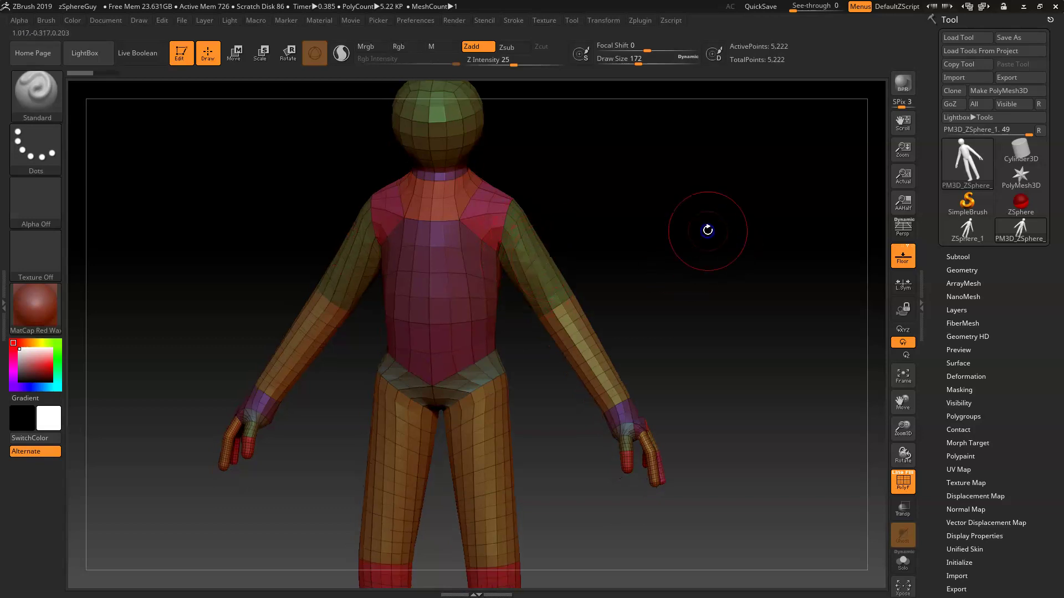
{"action": "key", "text": "ctrl"}
{"action": "key", "text": "ctrl+s"}
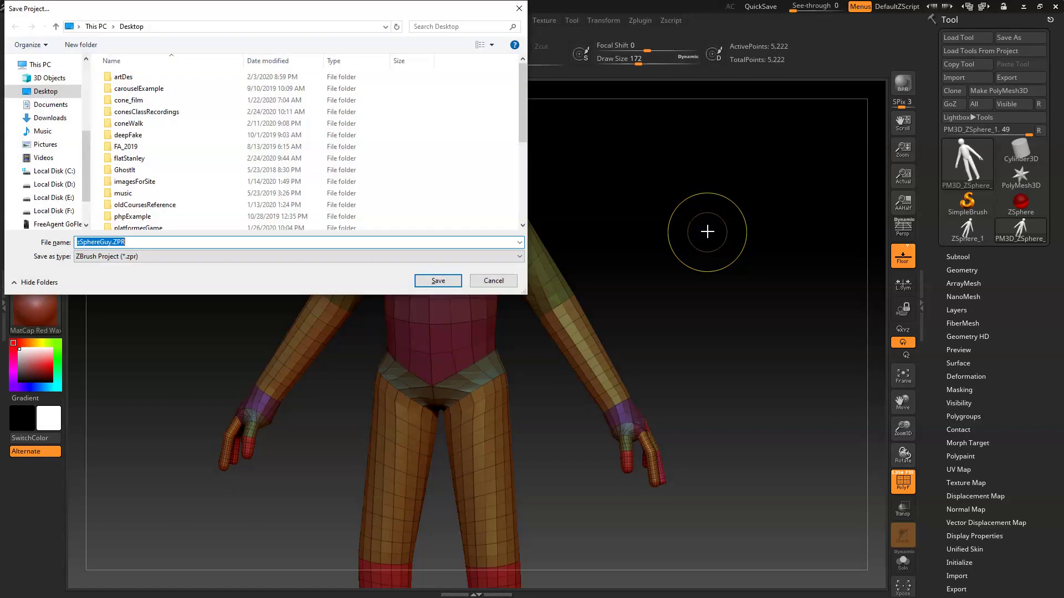
{"action": "left_click", "coordinate": [80, 242]}
{"action": "key", "text": "Return"}
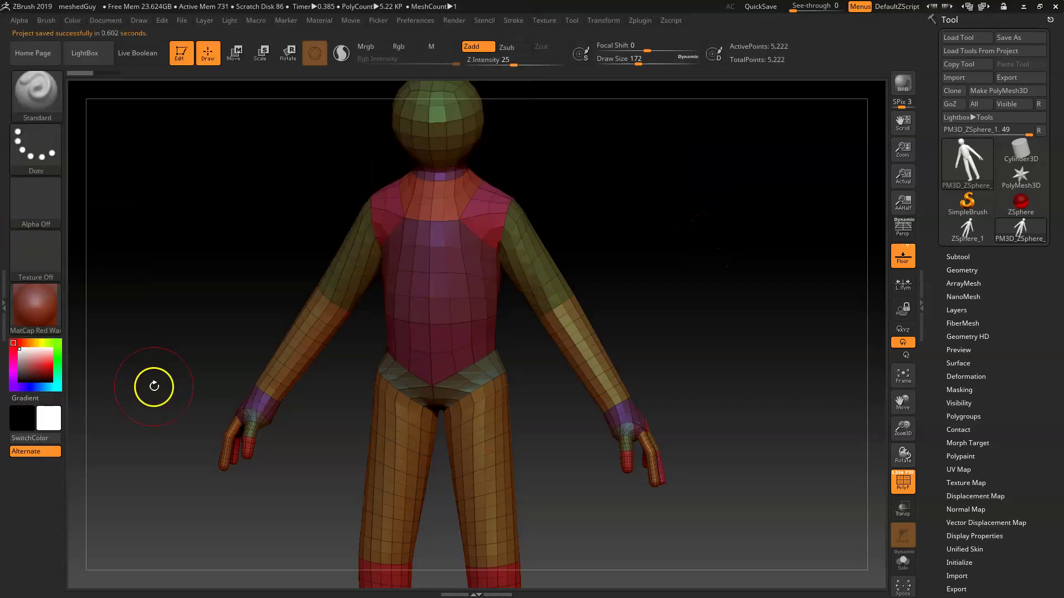
- Hide the wireframe on the meshed figure and view the whole body
{"action": "key", "text": "shift+f"}
{"action": "right_click_drag", "start_coordinate": [632, 290], "coordinate": [706, 326], "text": "ctrl"}
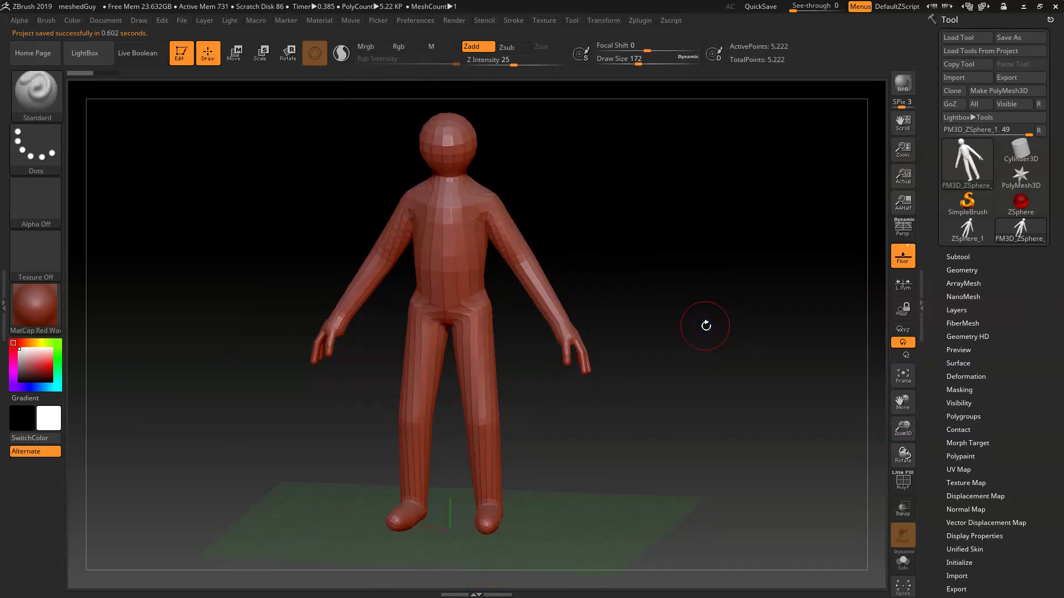